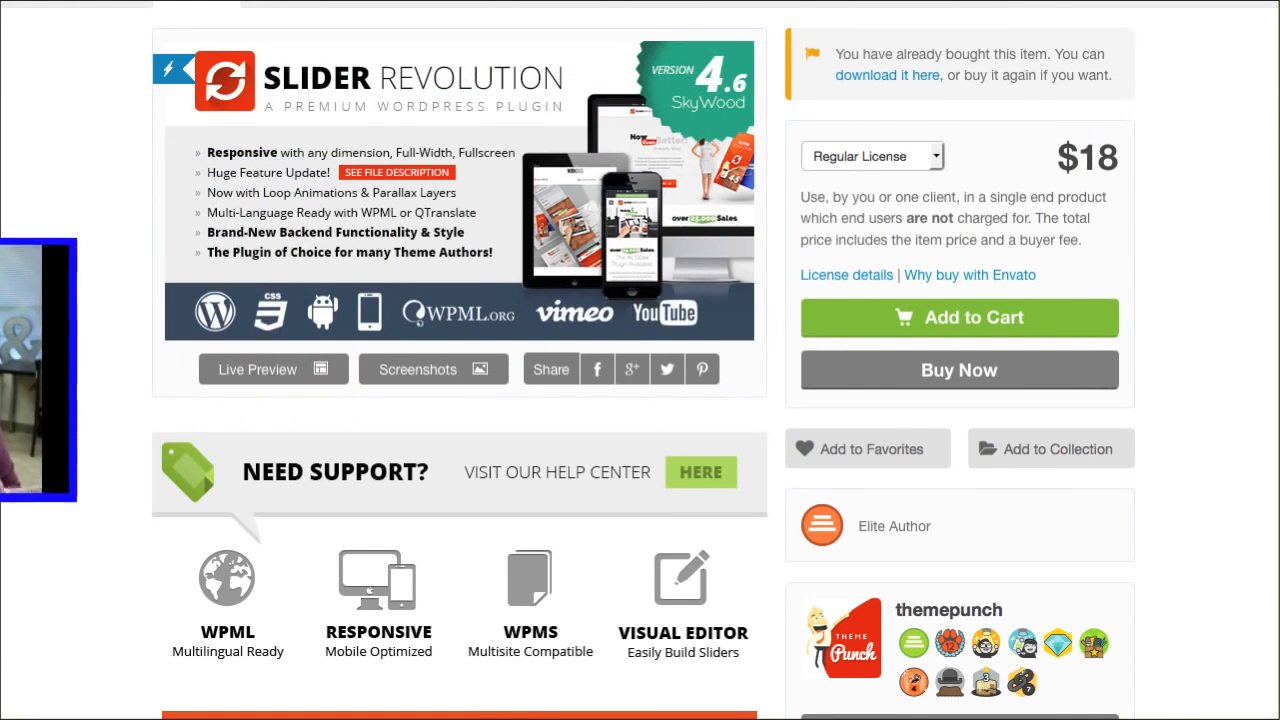
Open the Slider Revolution live preview and browse its demo slides, including mobile device interaction and videos with API functions.
click(128, 410)
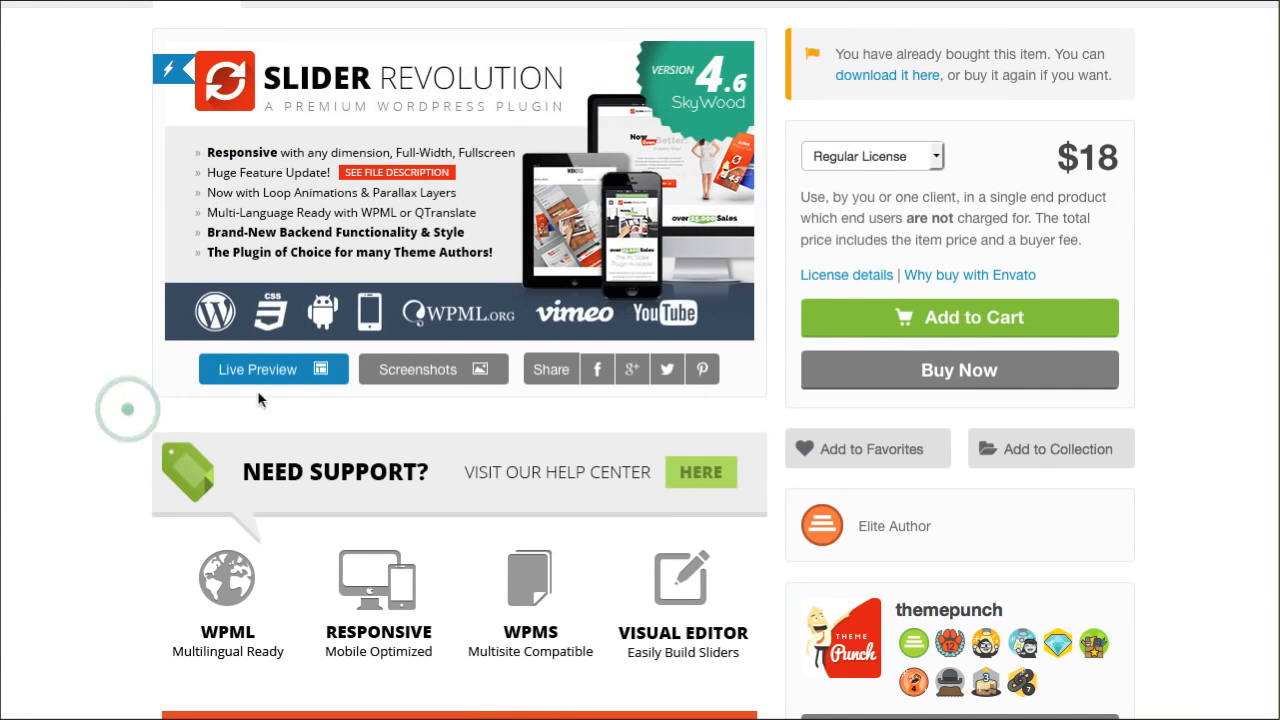
click(330, 375)
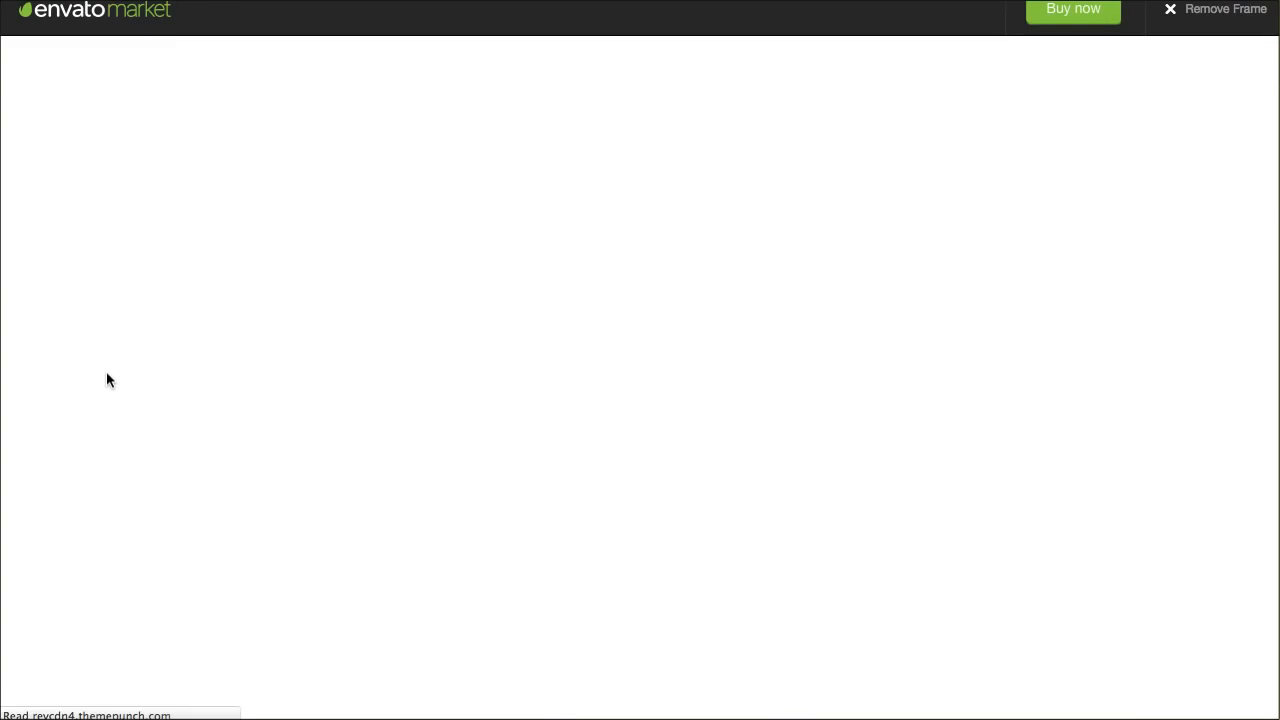
scroll(23, 364, down, 1)
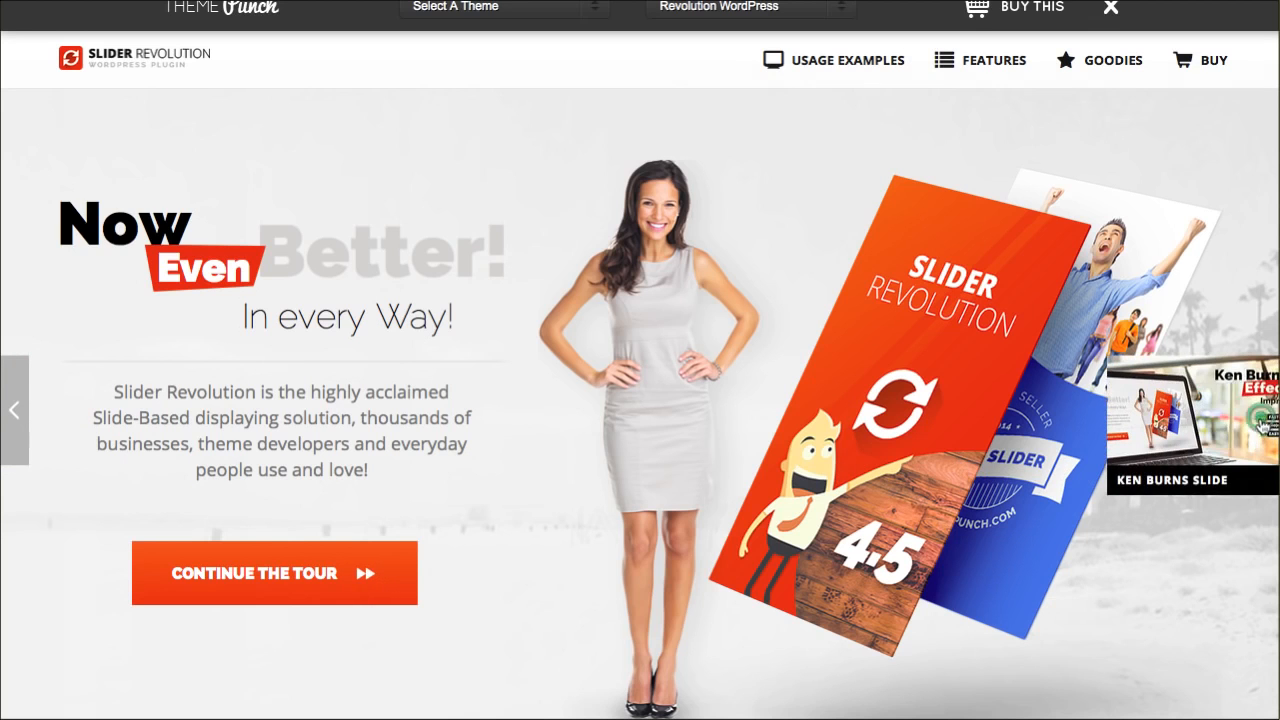
click(1272, 418)
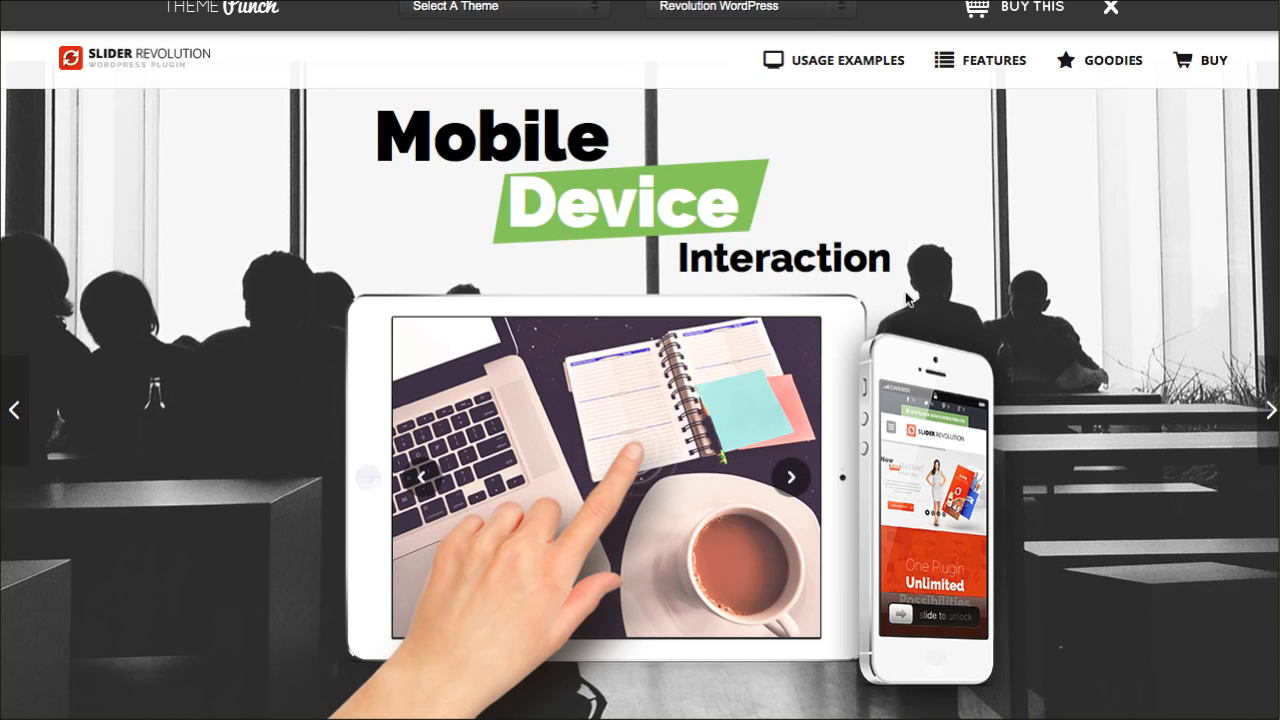
mouse_move(1272, 444)
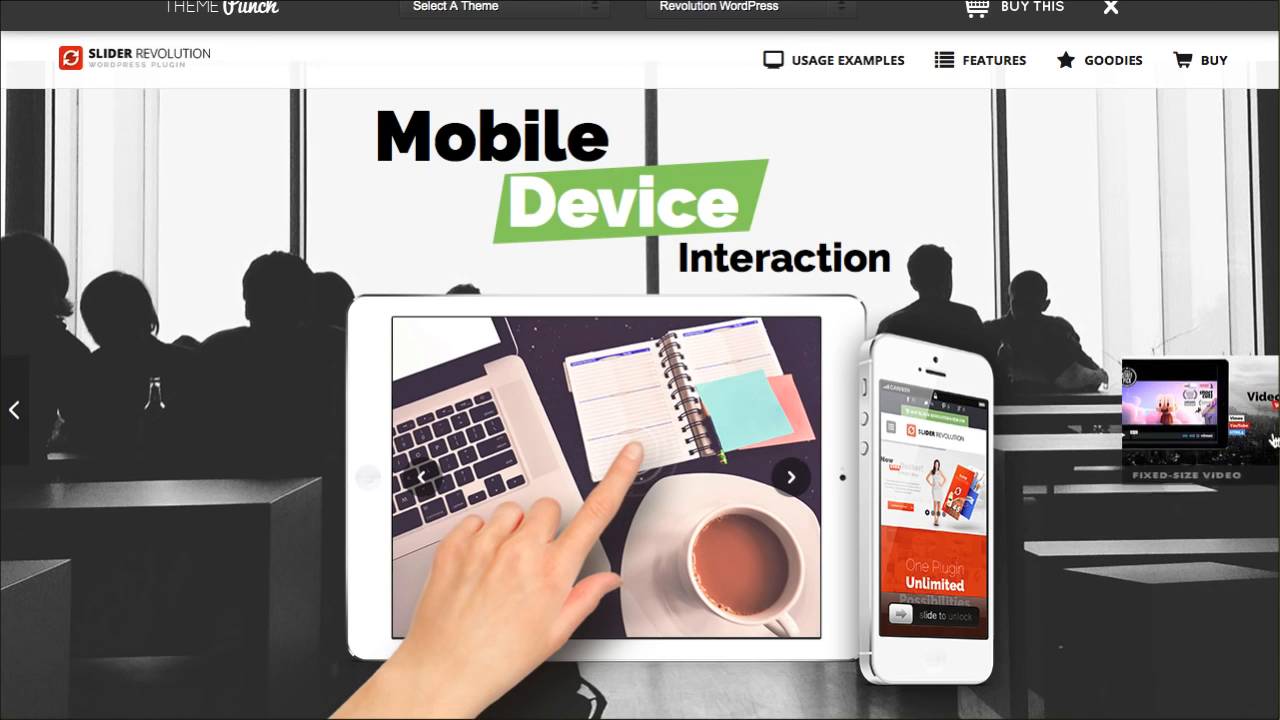
click(1266, 440)
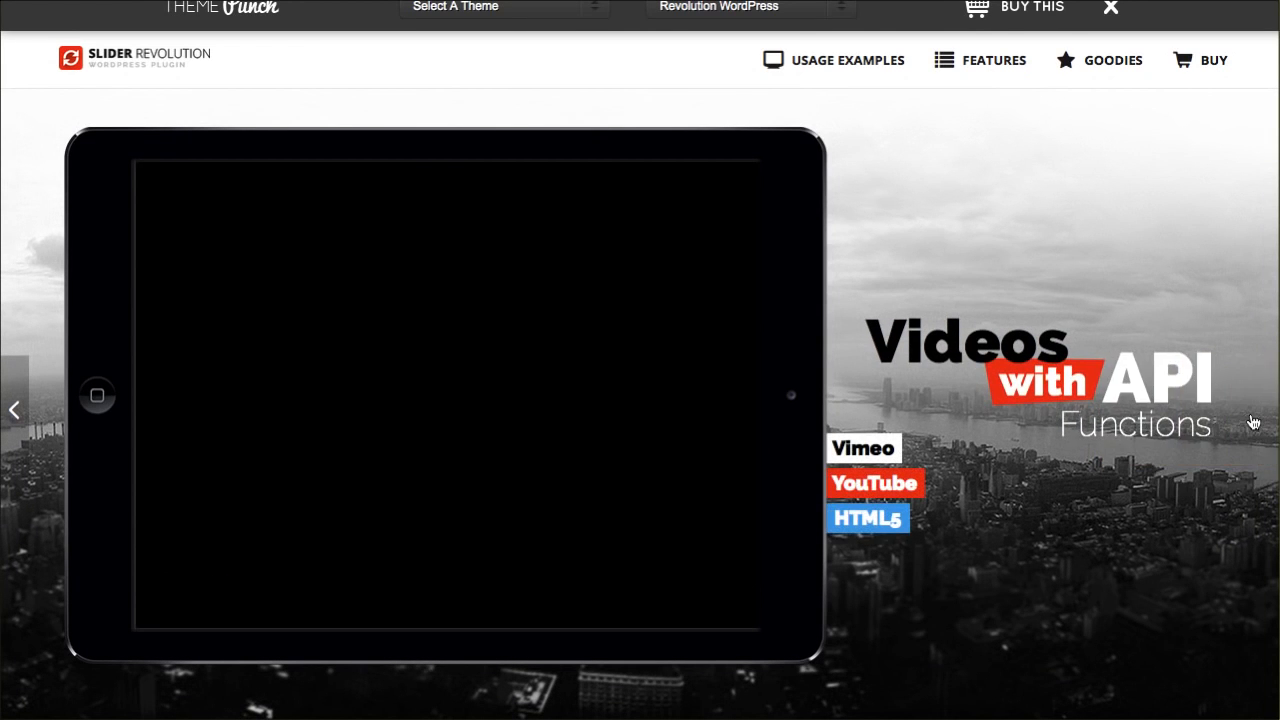
click(1258, 422)
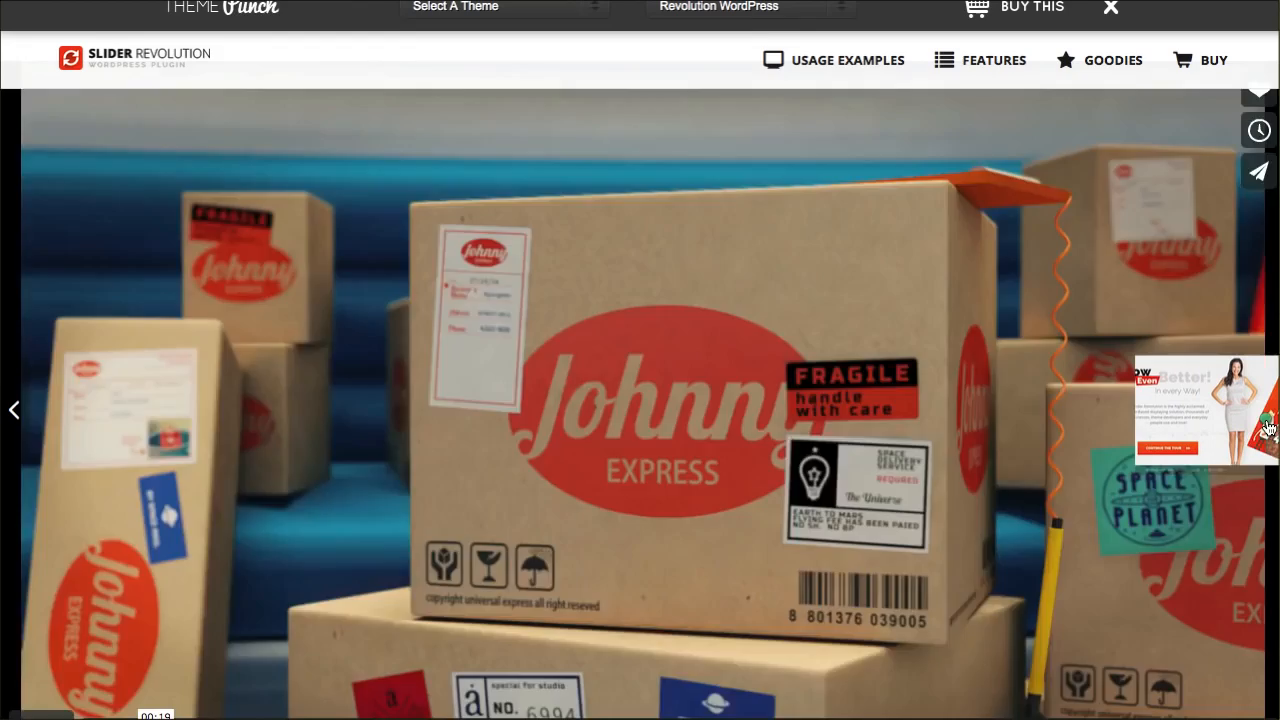
click(1265, 438)
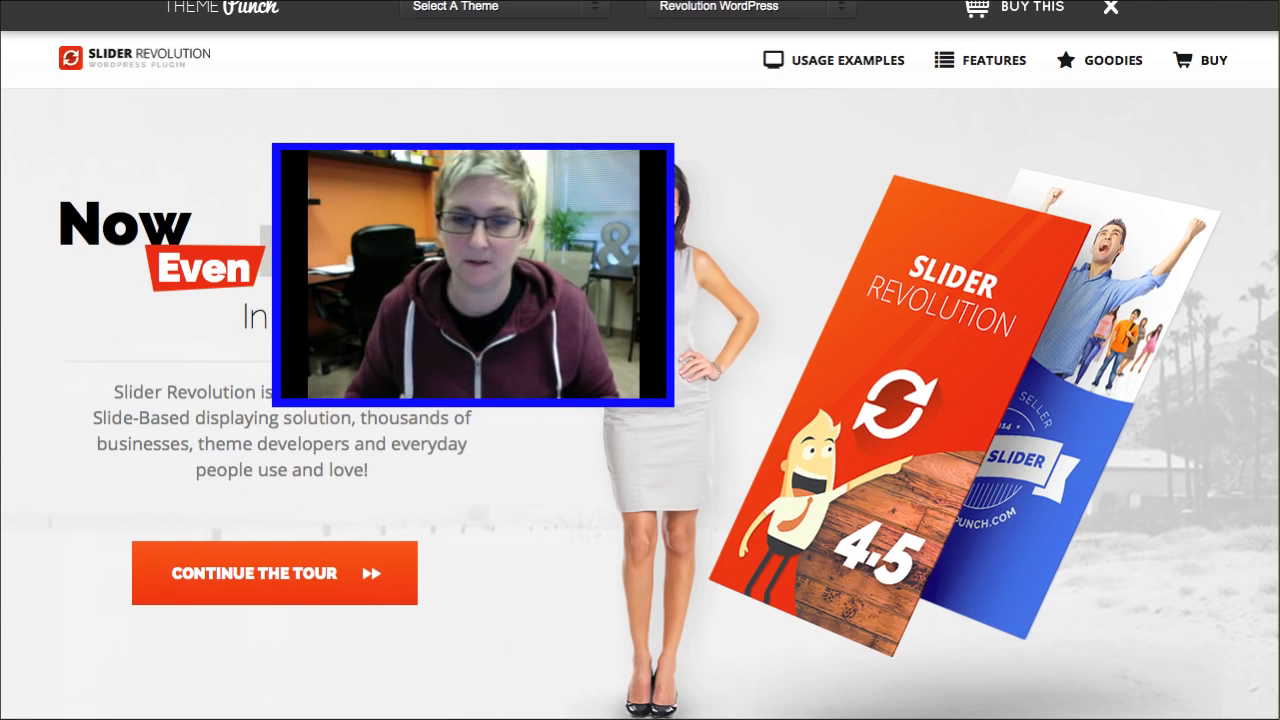
In Finder, locate revslider.zip inside the unzipped codecanyon-2751380-slider-revolution-responsive-wordpress-plugin(3) folder in Downloads, then close the window.
key(super+n)
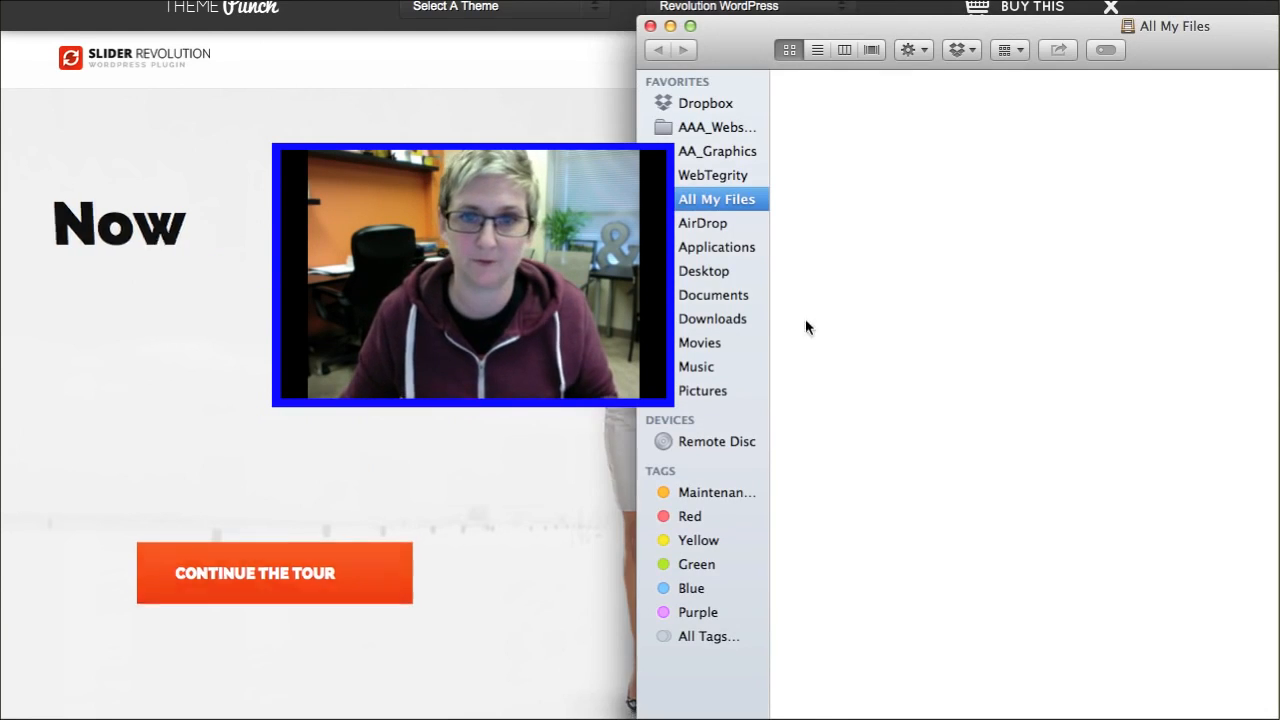
click(716, 319)
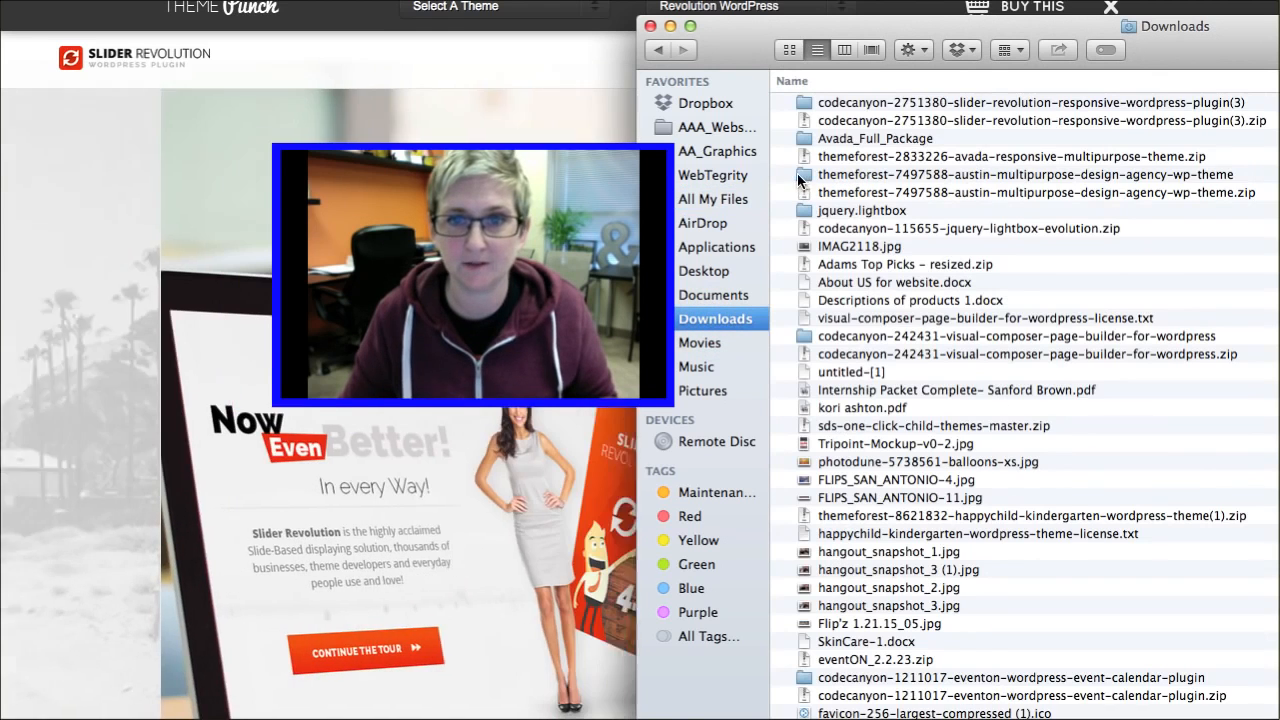
click(833, 121)
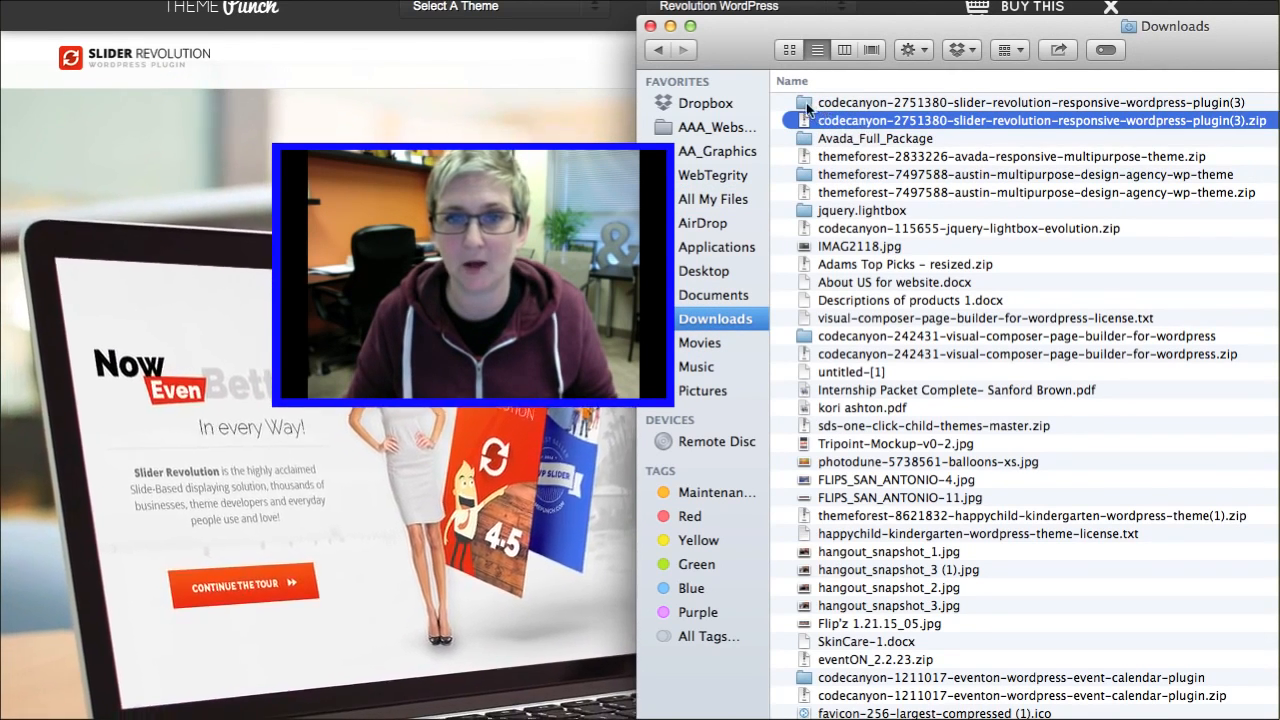
click(830, 103)
double_click(808, 104)
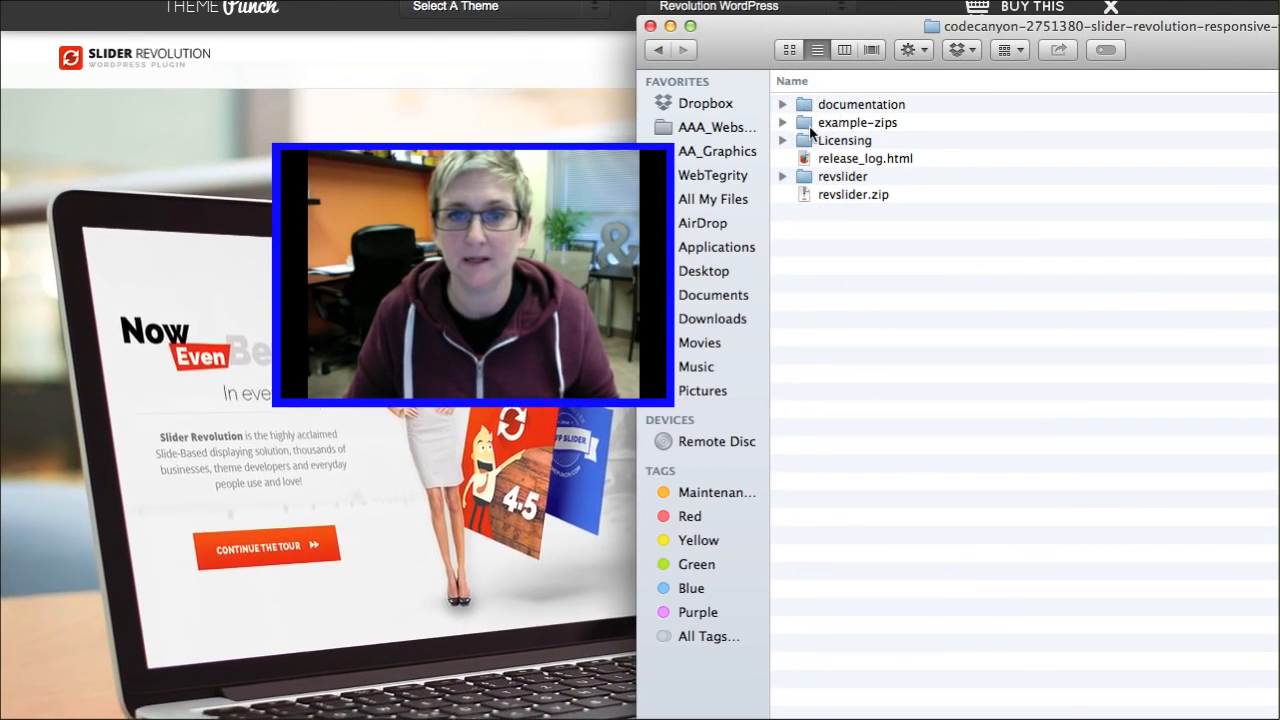
click(830, 195)
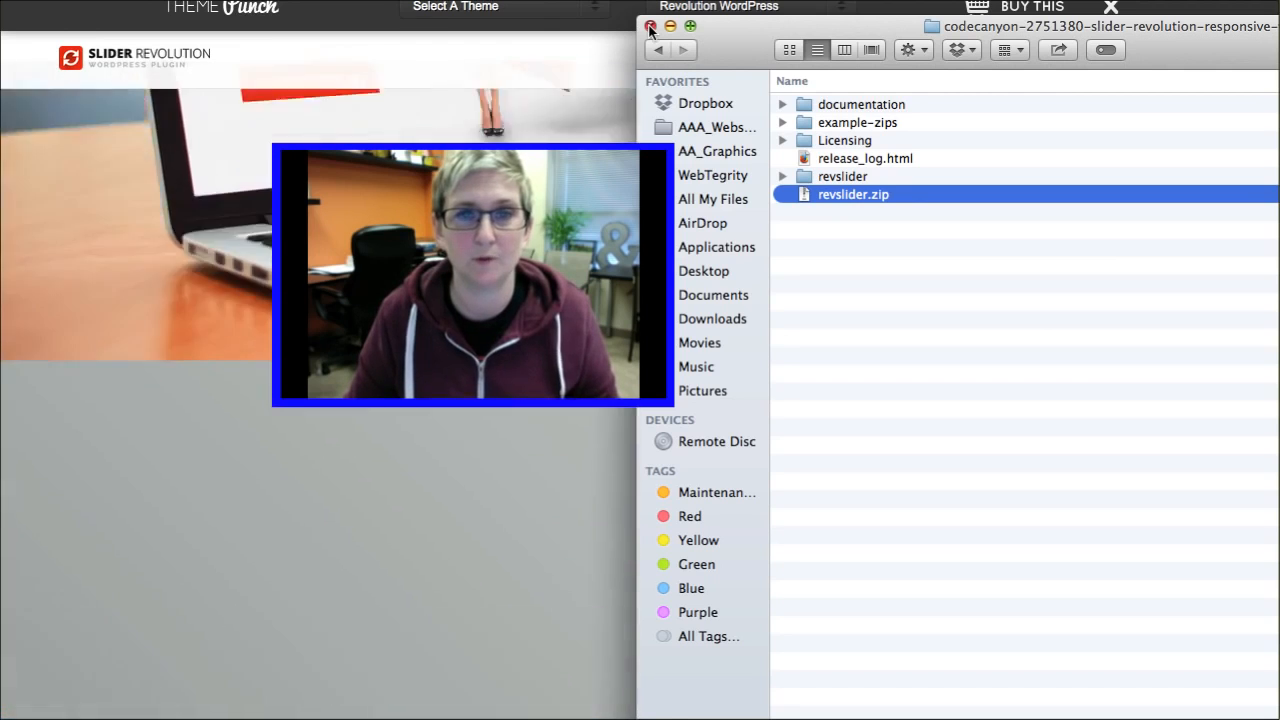
click(650, 26)
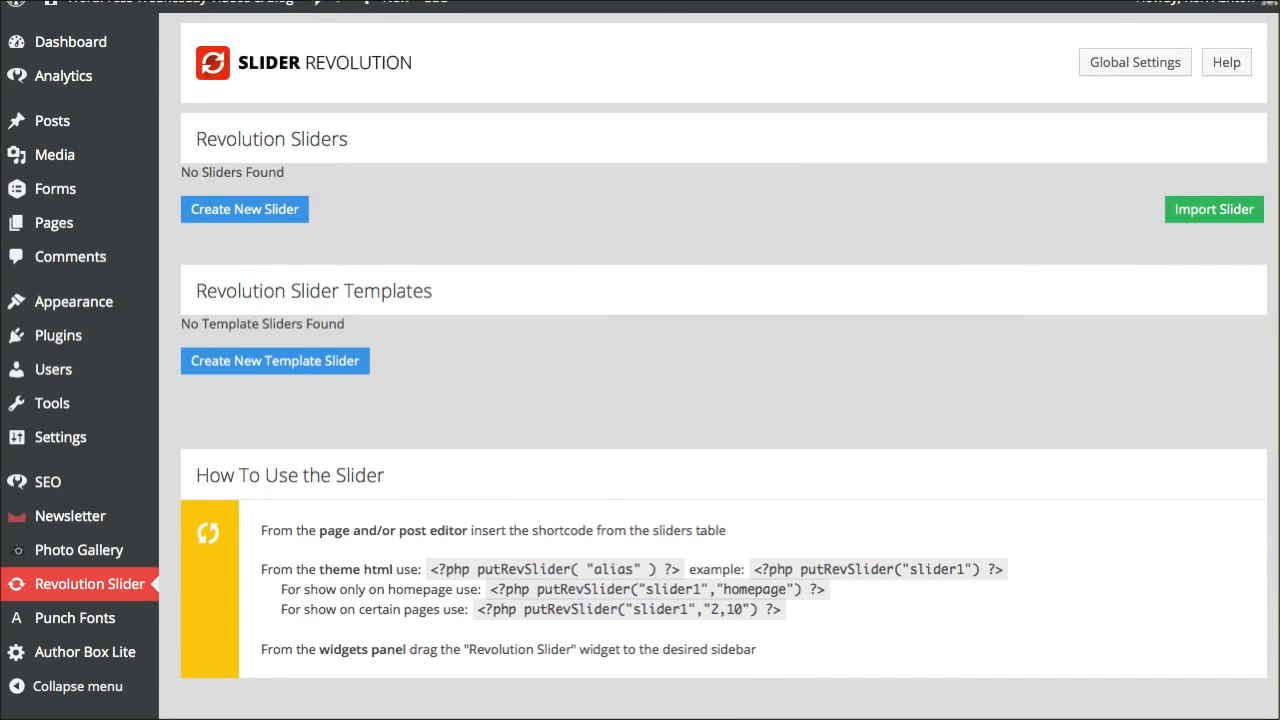
In the WordPress admin, open the page for uploading a new plugin in .zip format.
click(42, 346)
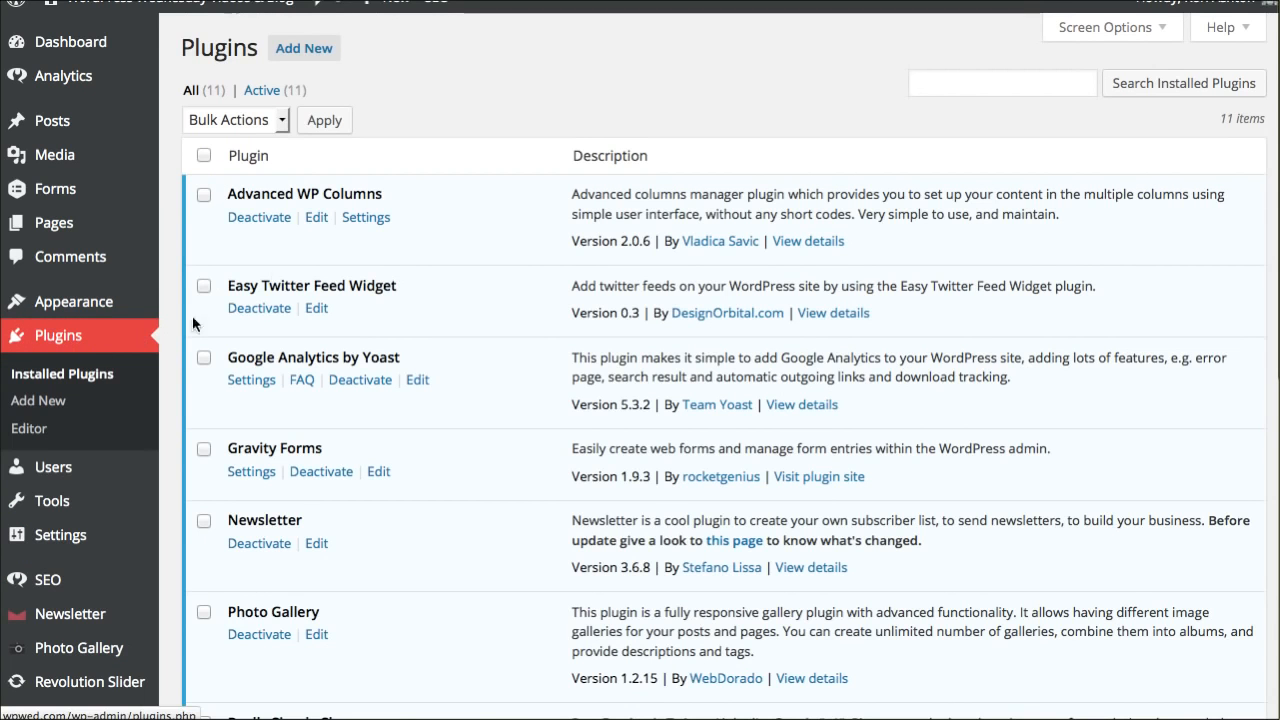
click(296, 58)
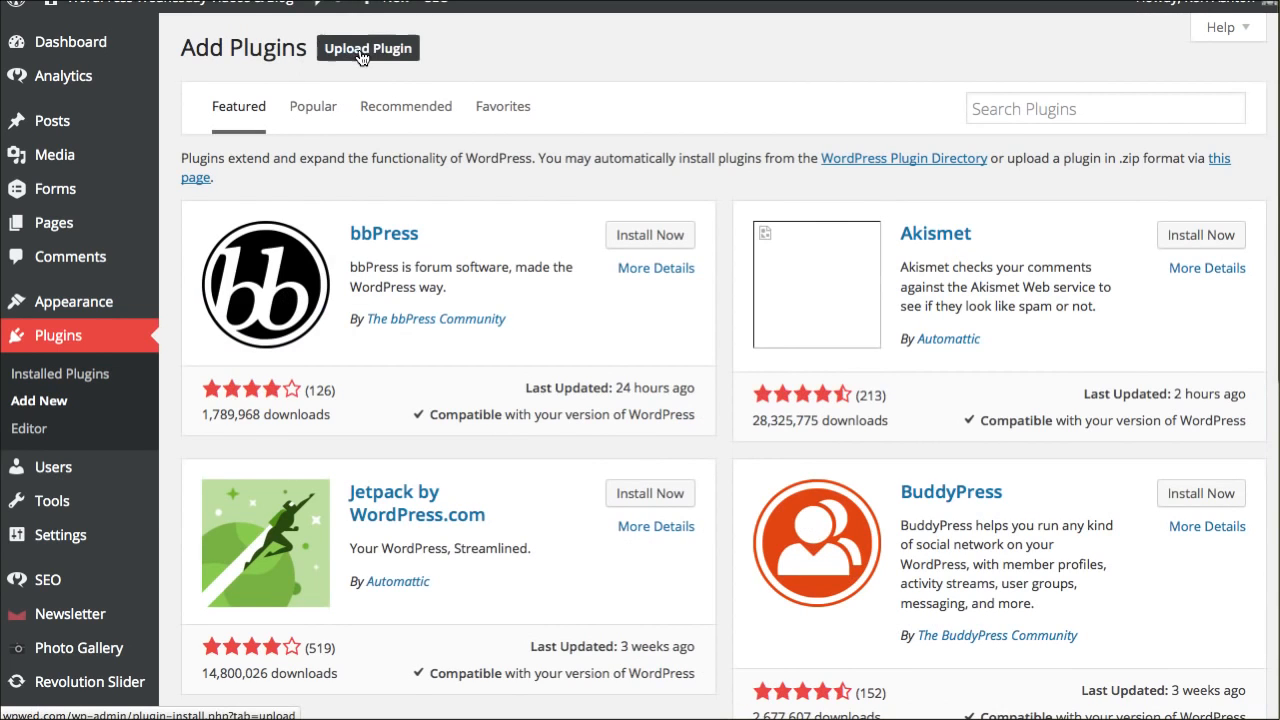
click(365, 49)
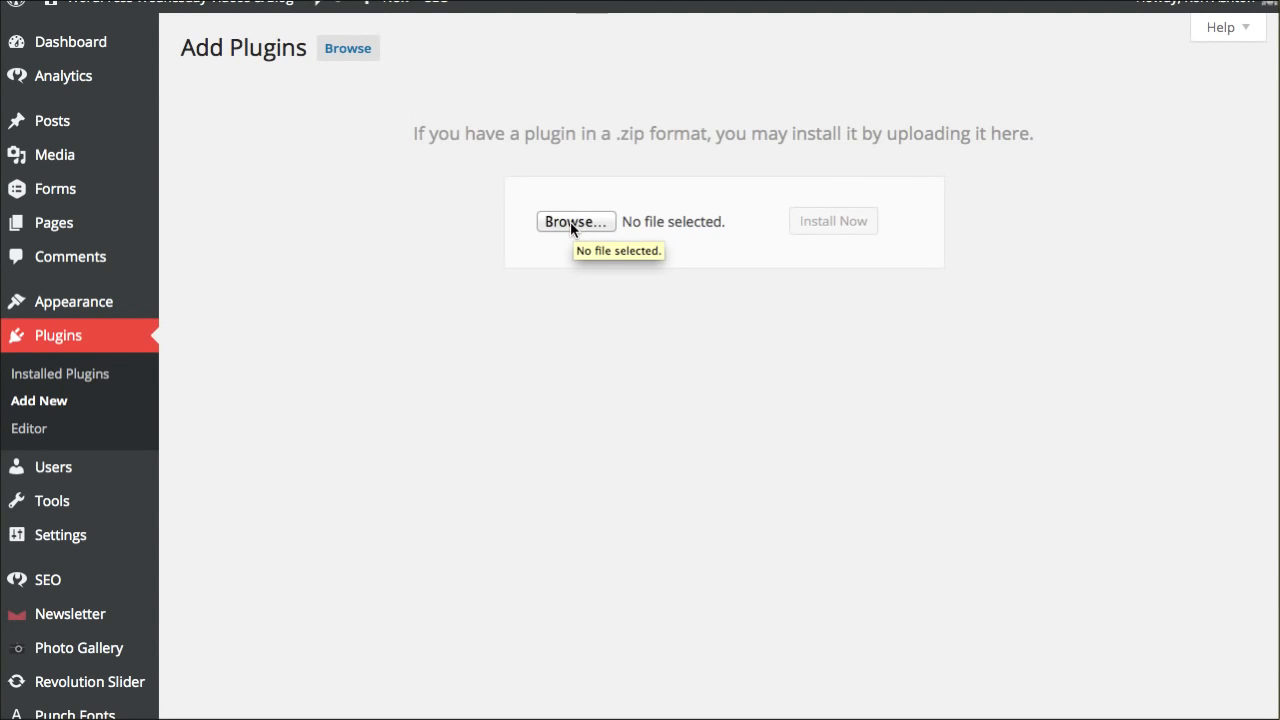
scroll(323, 343, down, 2)
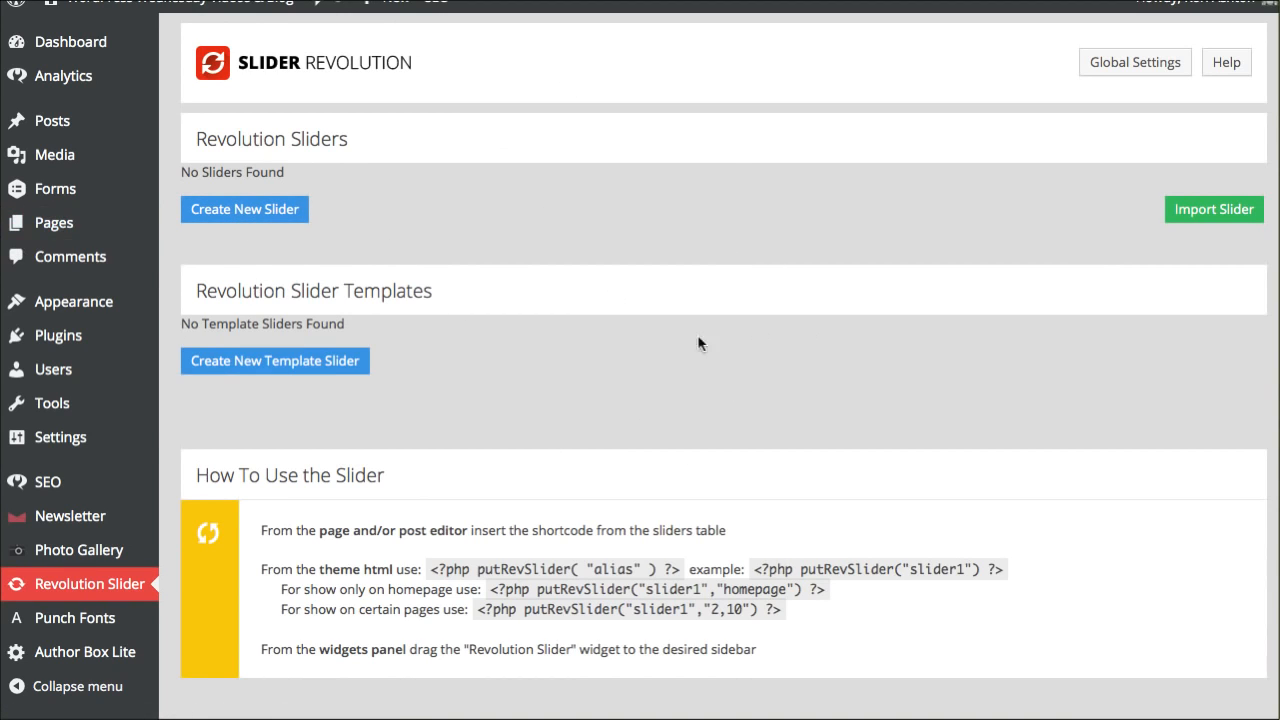
Start a new Revolution slider with the title "Home" and the alias "homepage".
click(249, 210)
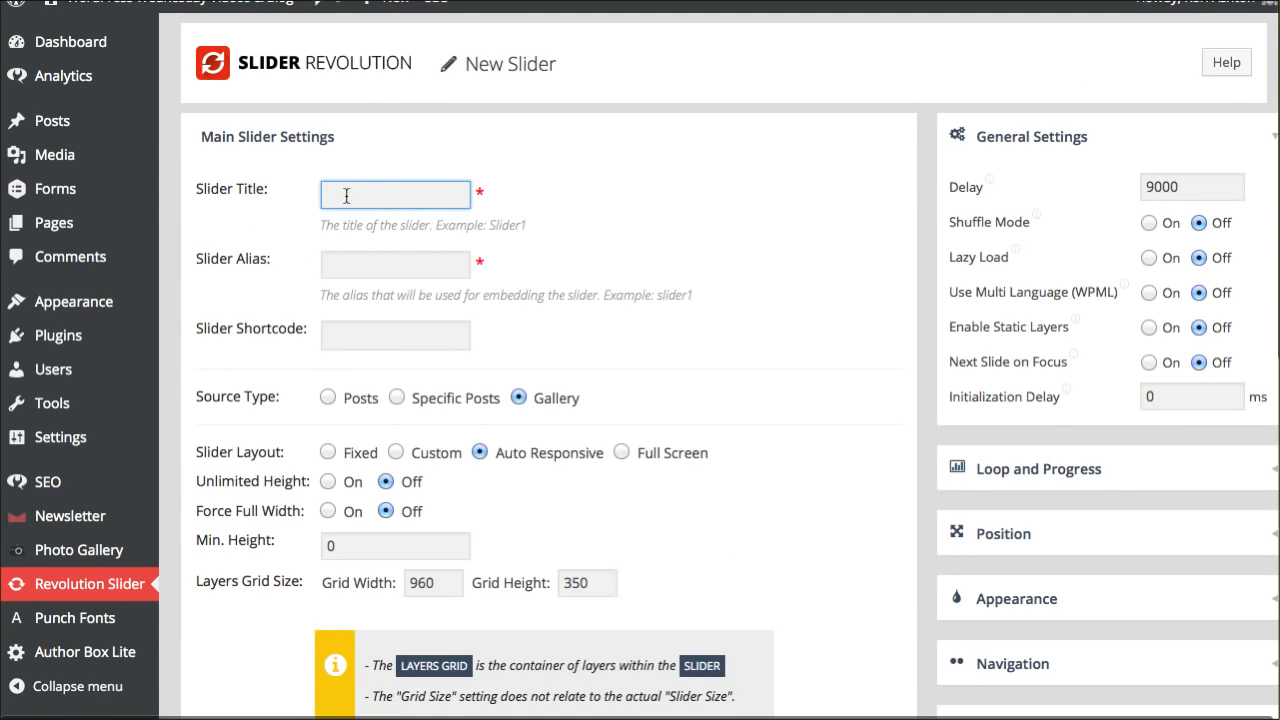
click(346, 195)
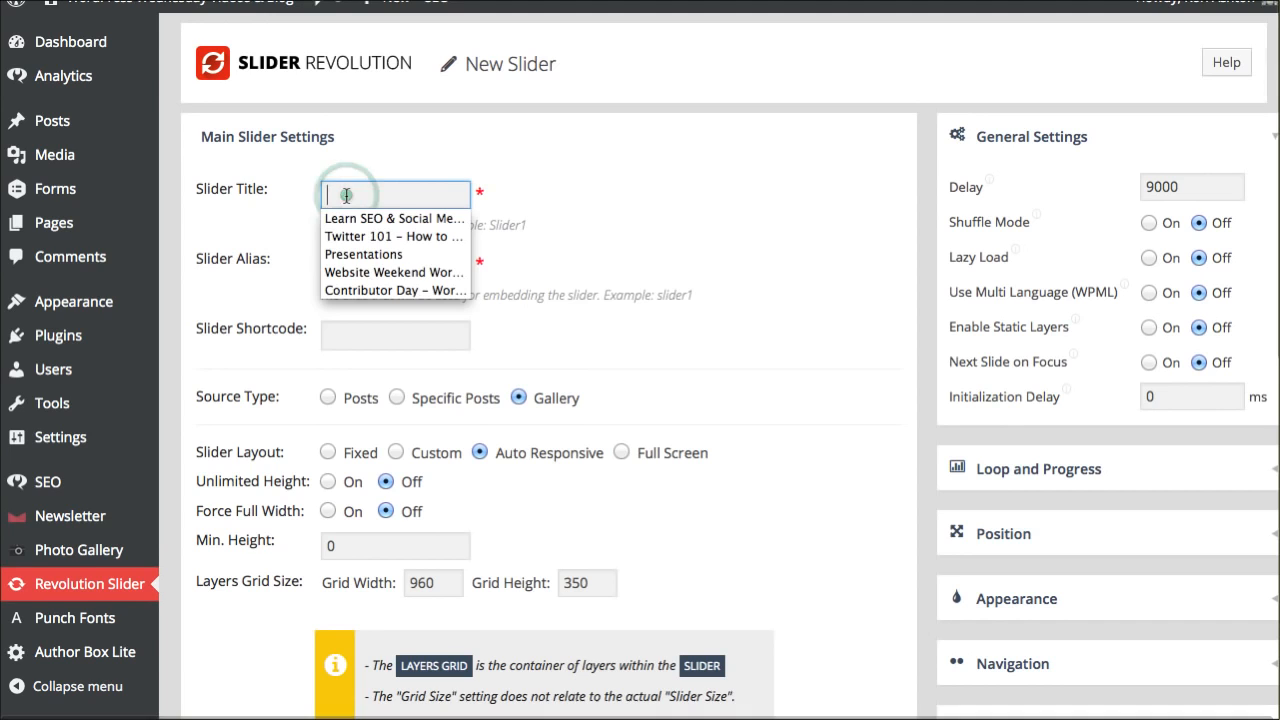
text(Home)
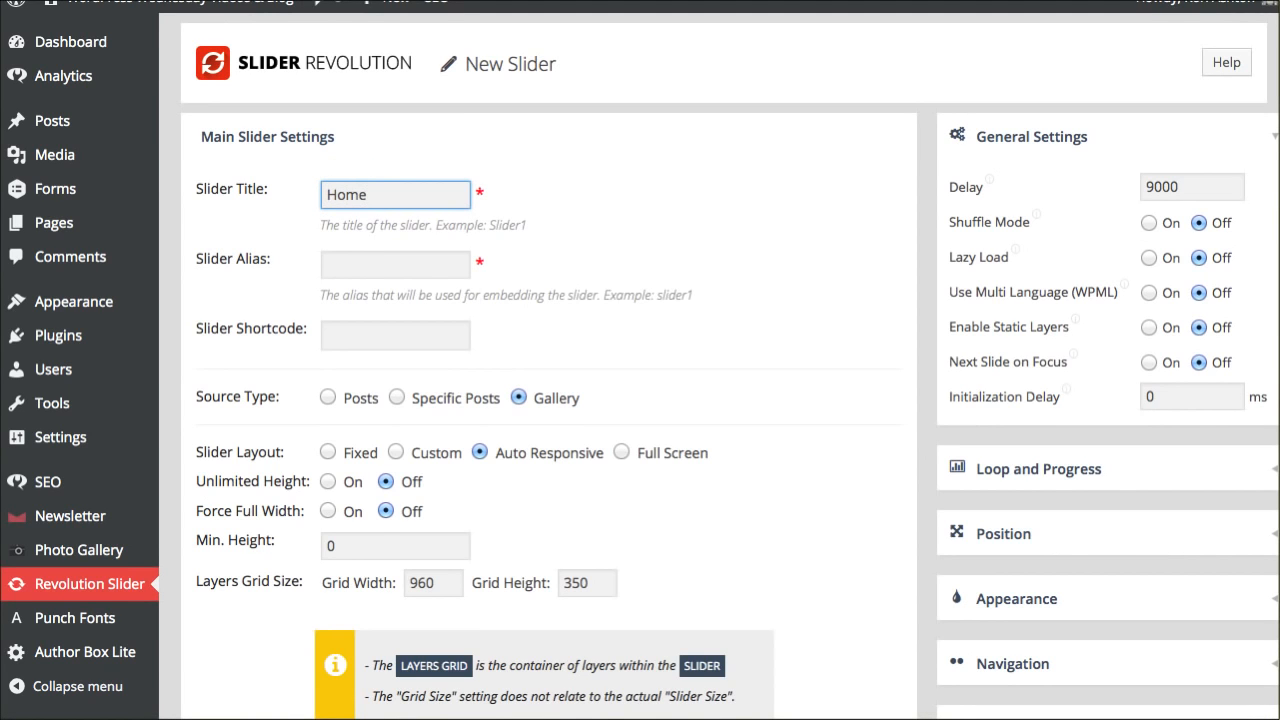
click(372, 262)
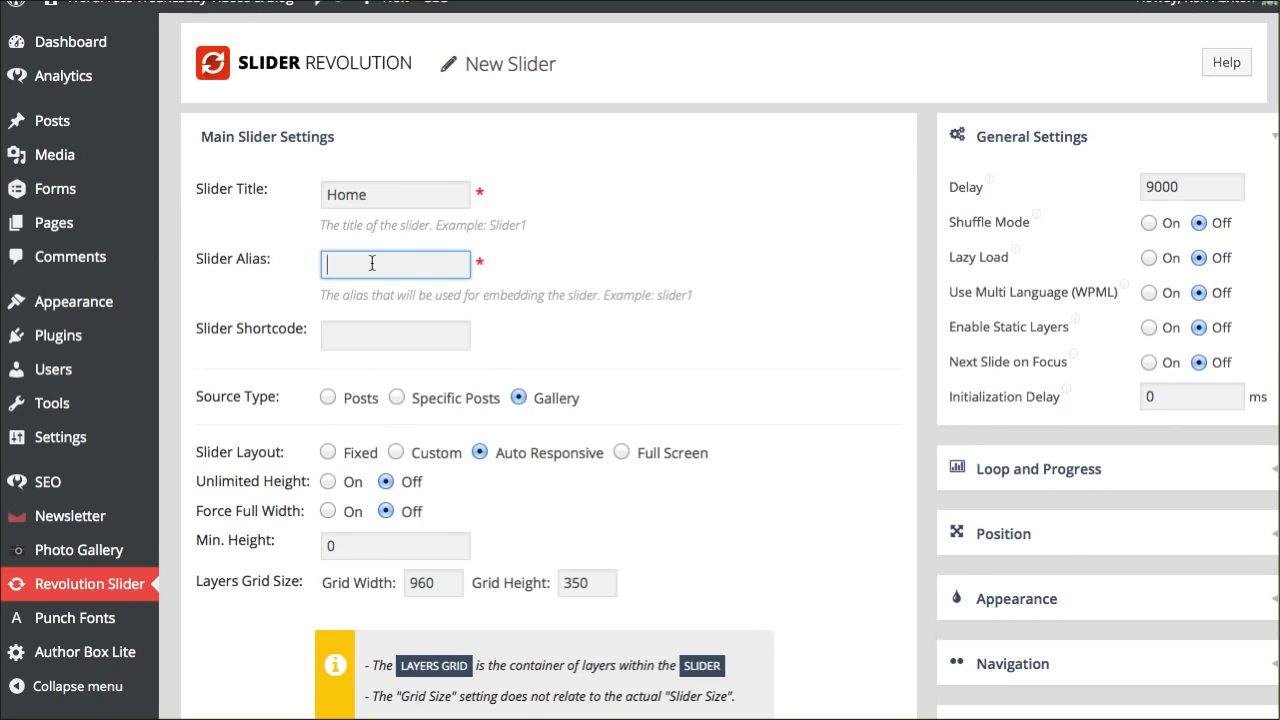
text(homepage)
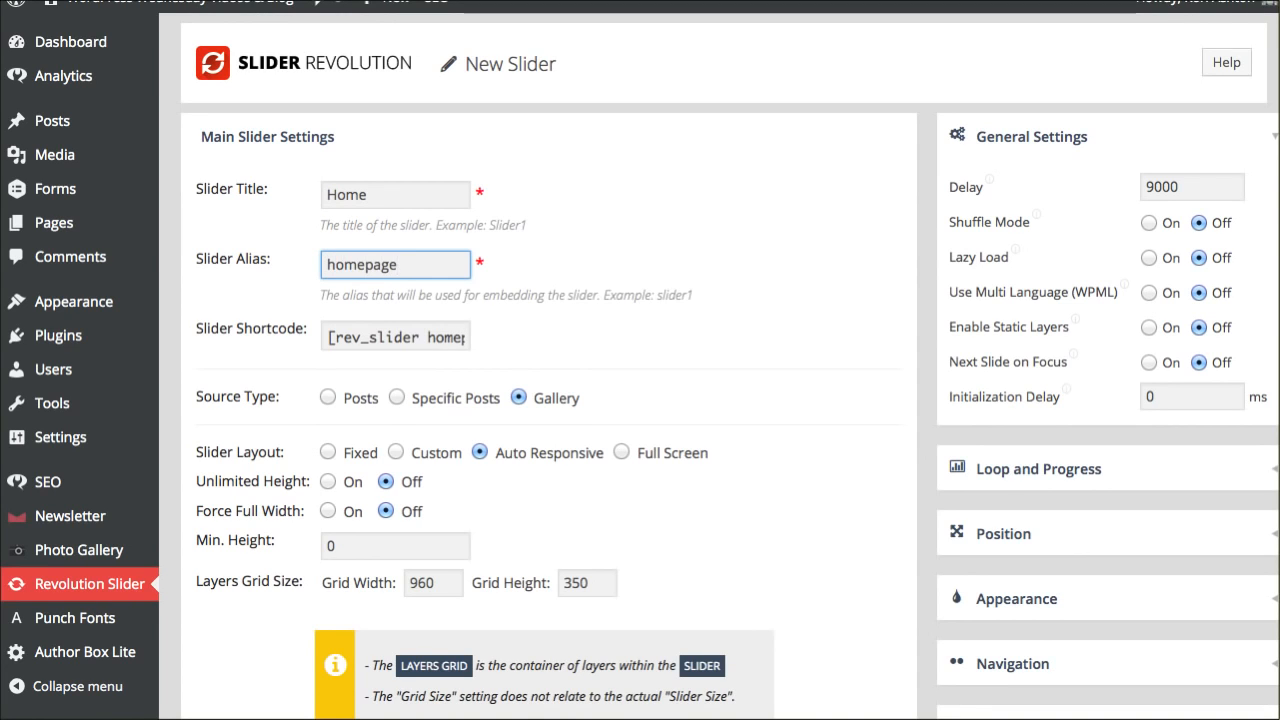
click(485, 287)
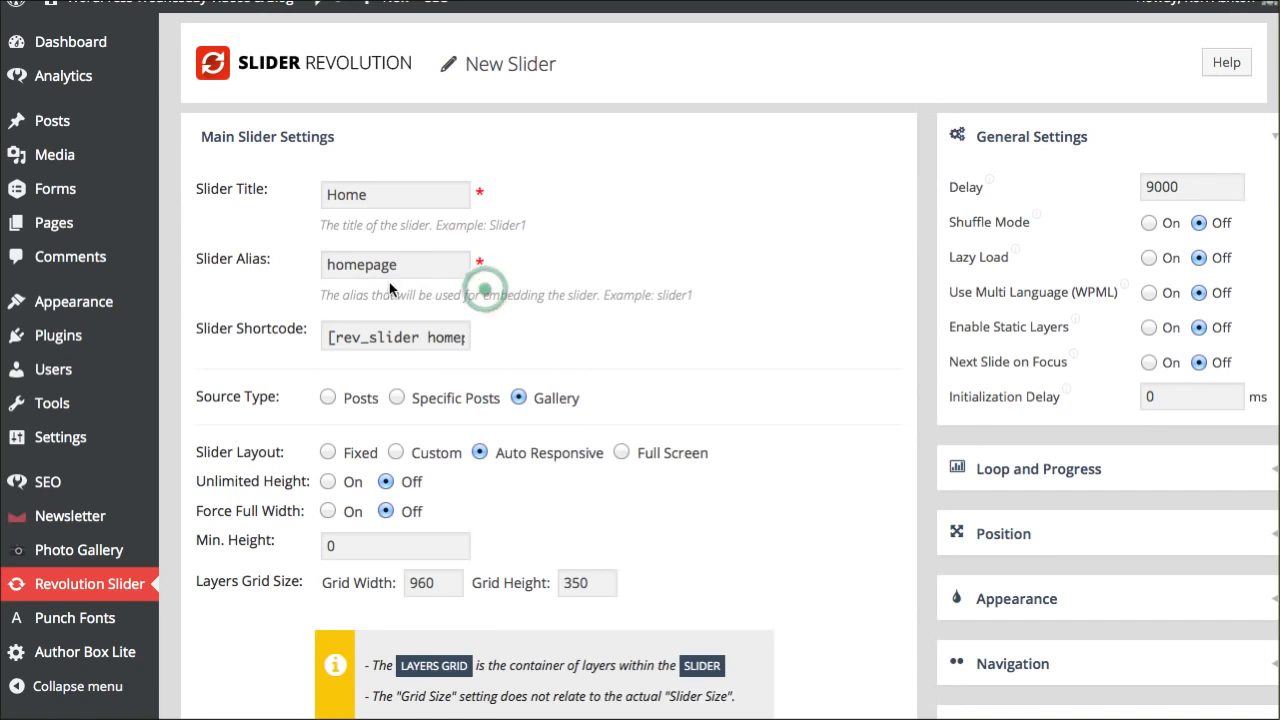
Highlight the generated shortcode in the new slider's main settings.
click(347, 337)
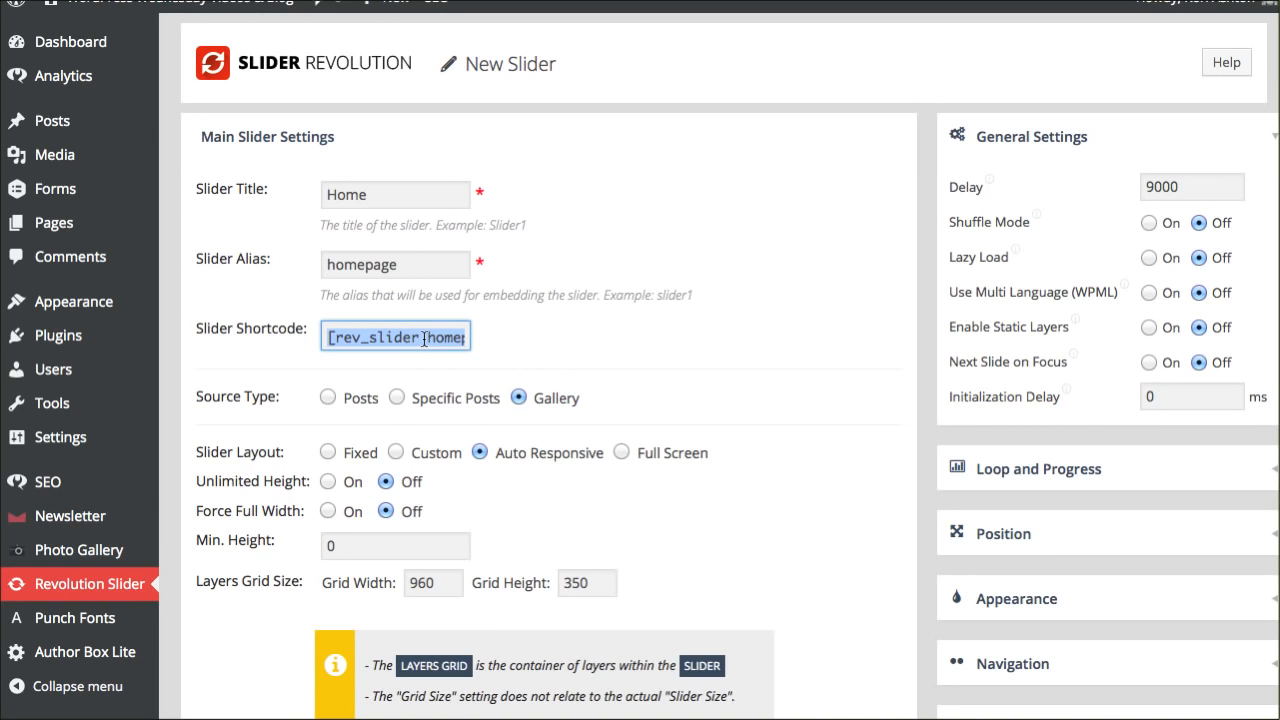
drag(1278, 403, 785, 225)
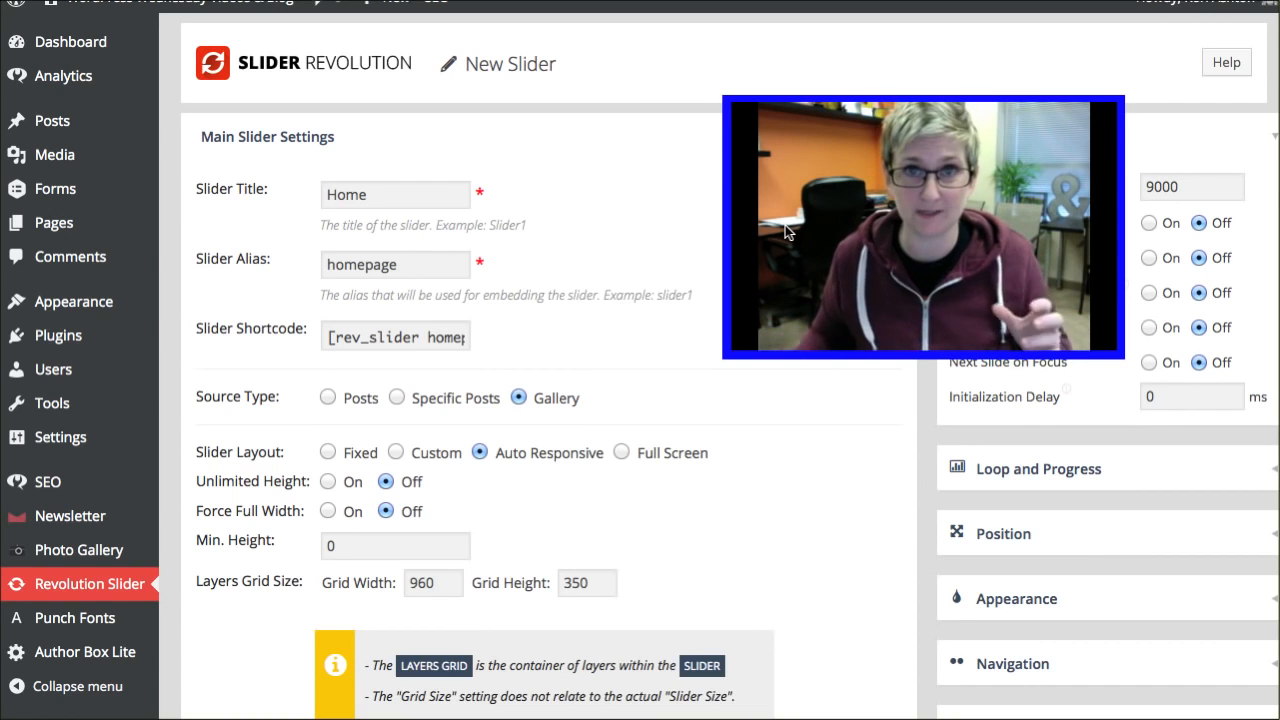
click(413, 343)
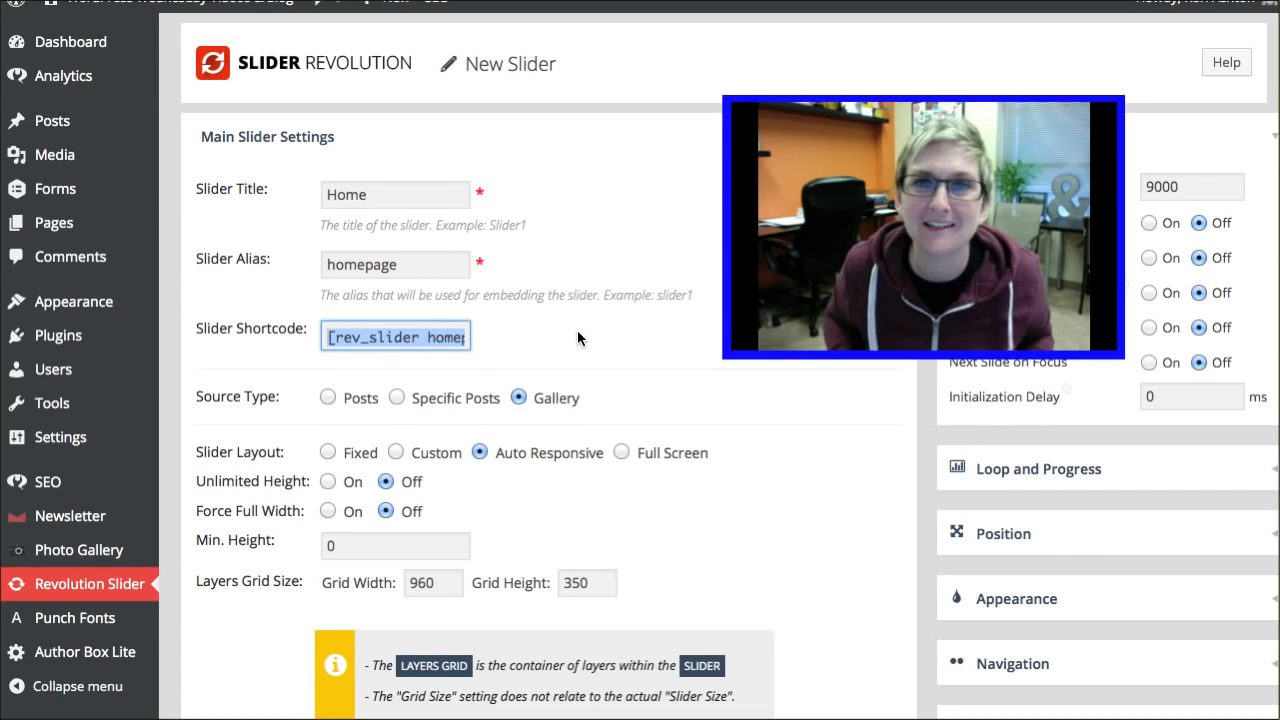
click(855, 286)
click(743, 316)
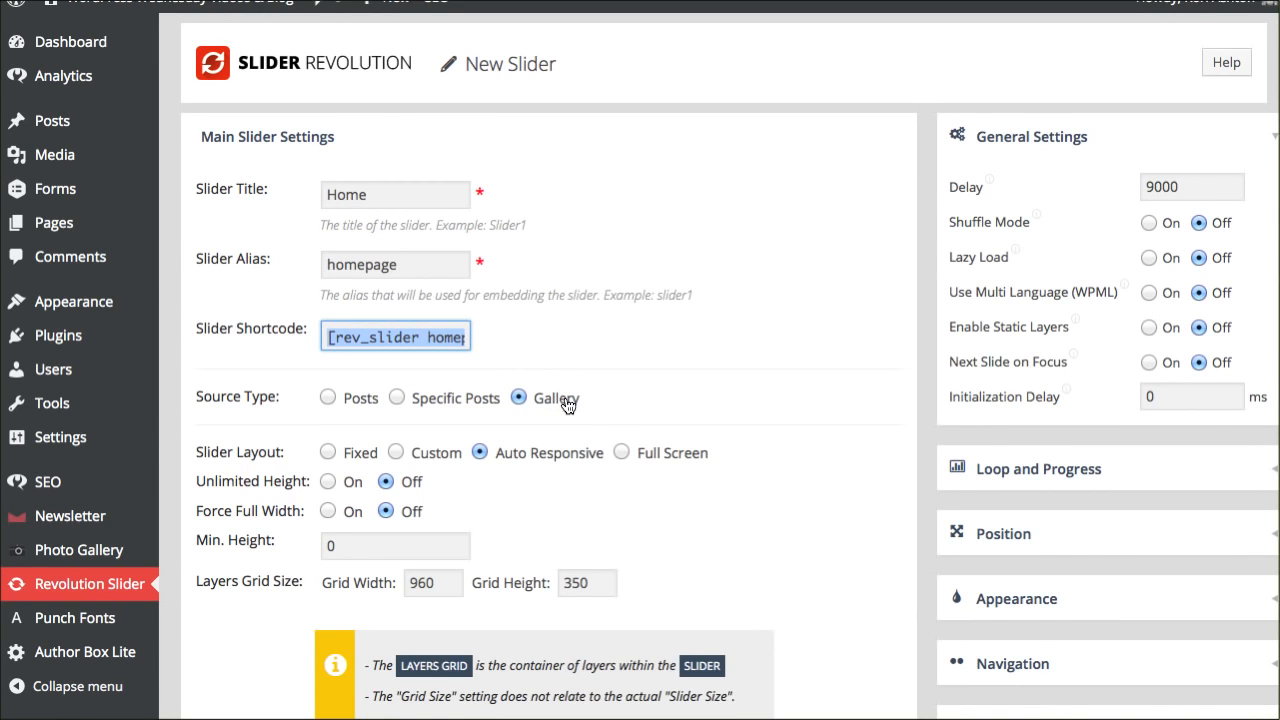
Create the slider with the Gallery source and Auto Responsive layout, and highlight its shortcode in the slider list.
scroll(558, 406, down, 1)
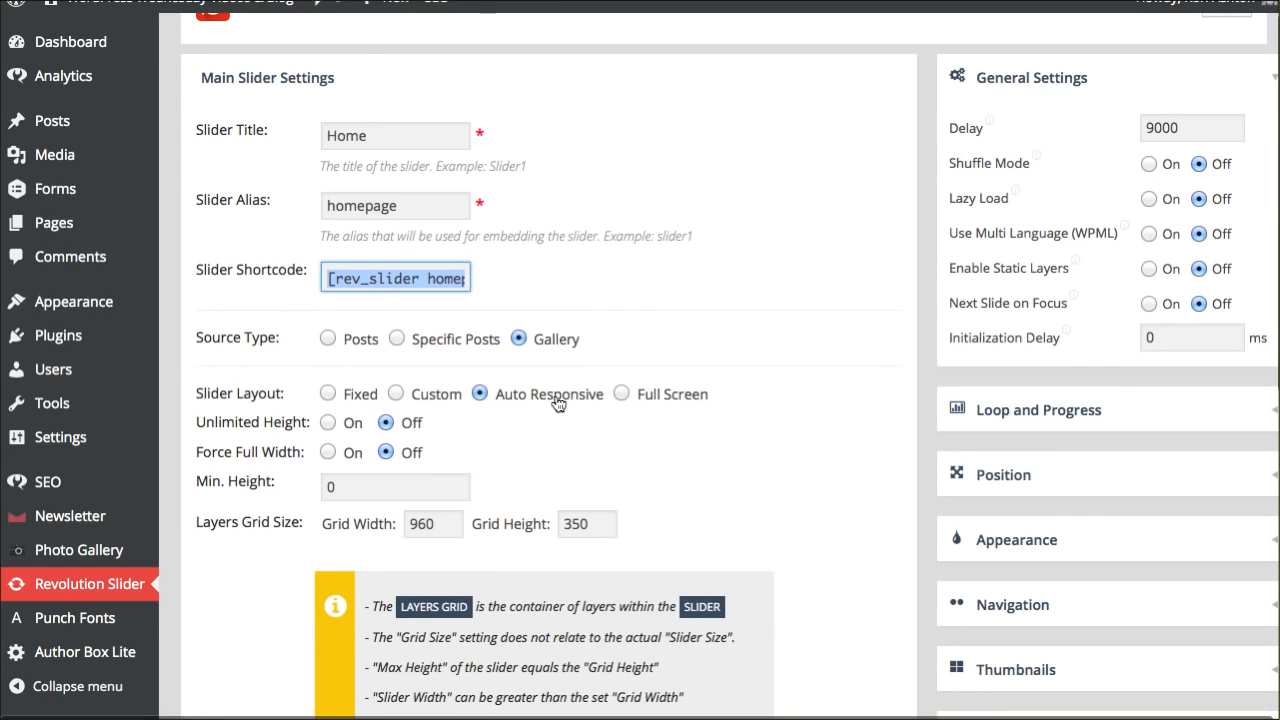
scroll(530, 408, down, 1)
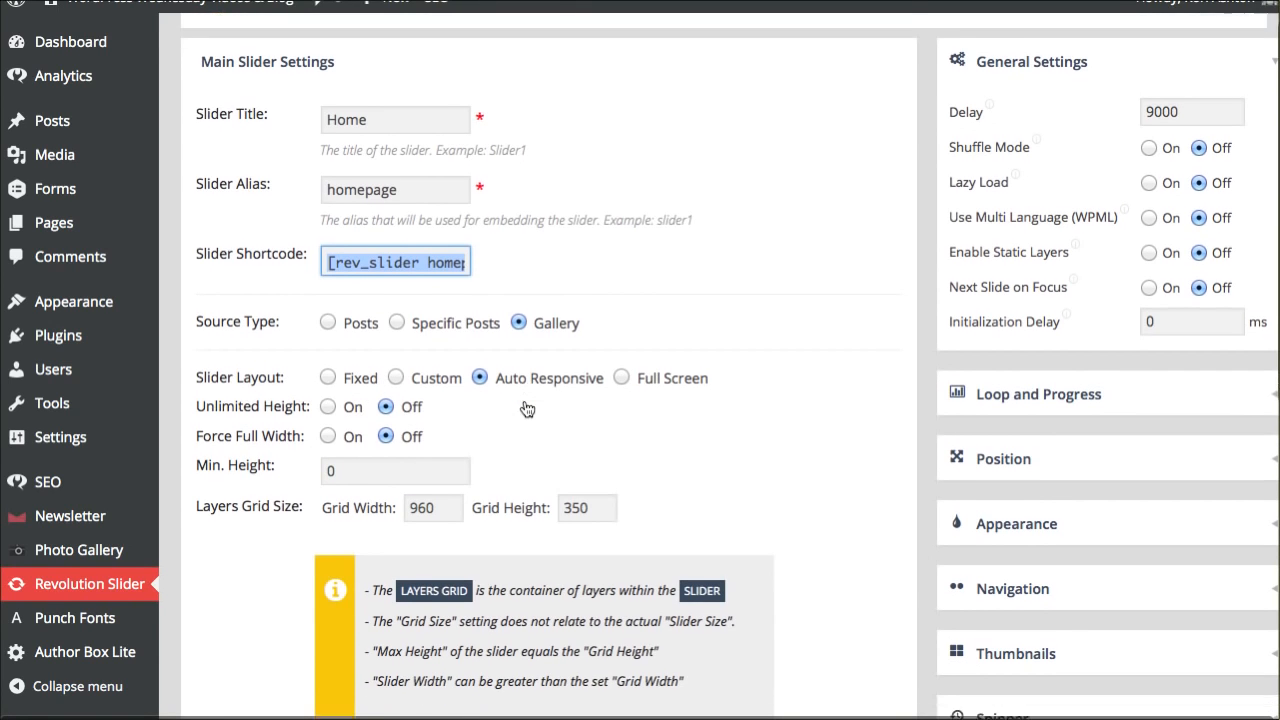
scroll(527, 408, down, 2)
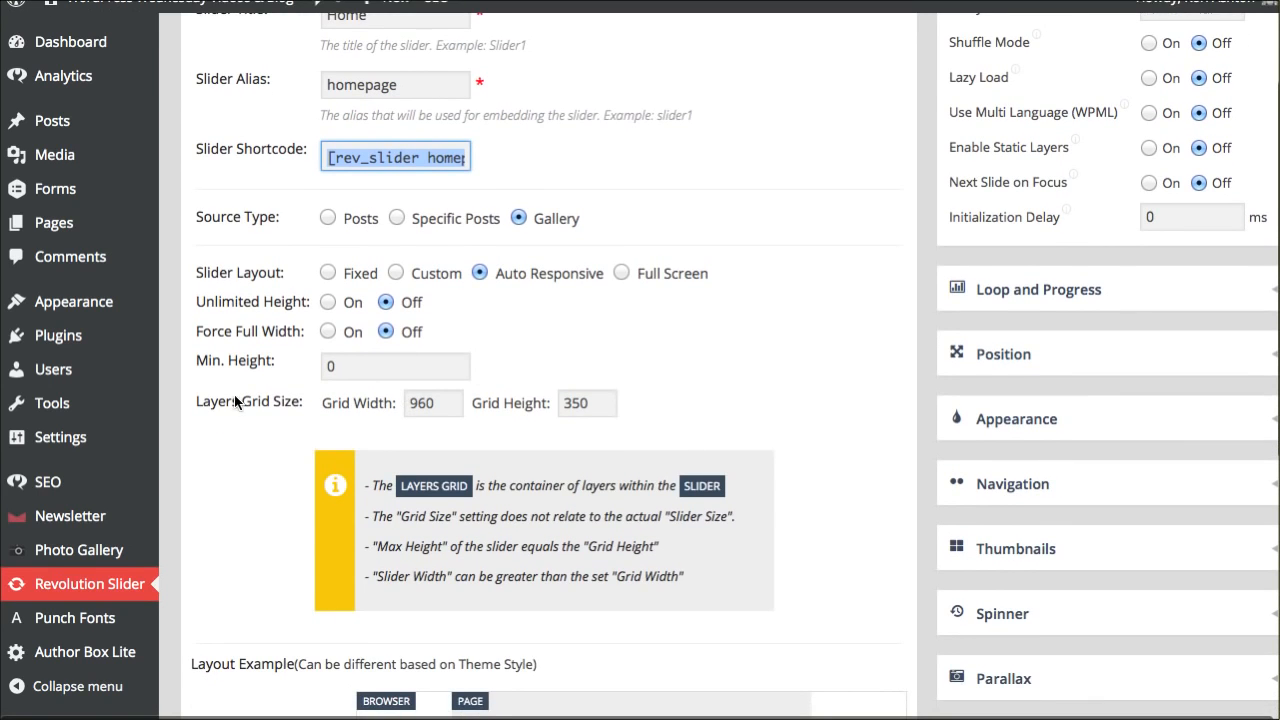
scroll(259, 401, down, 1)
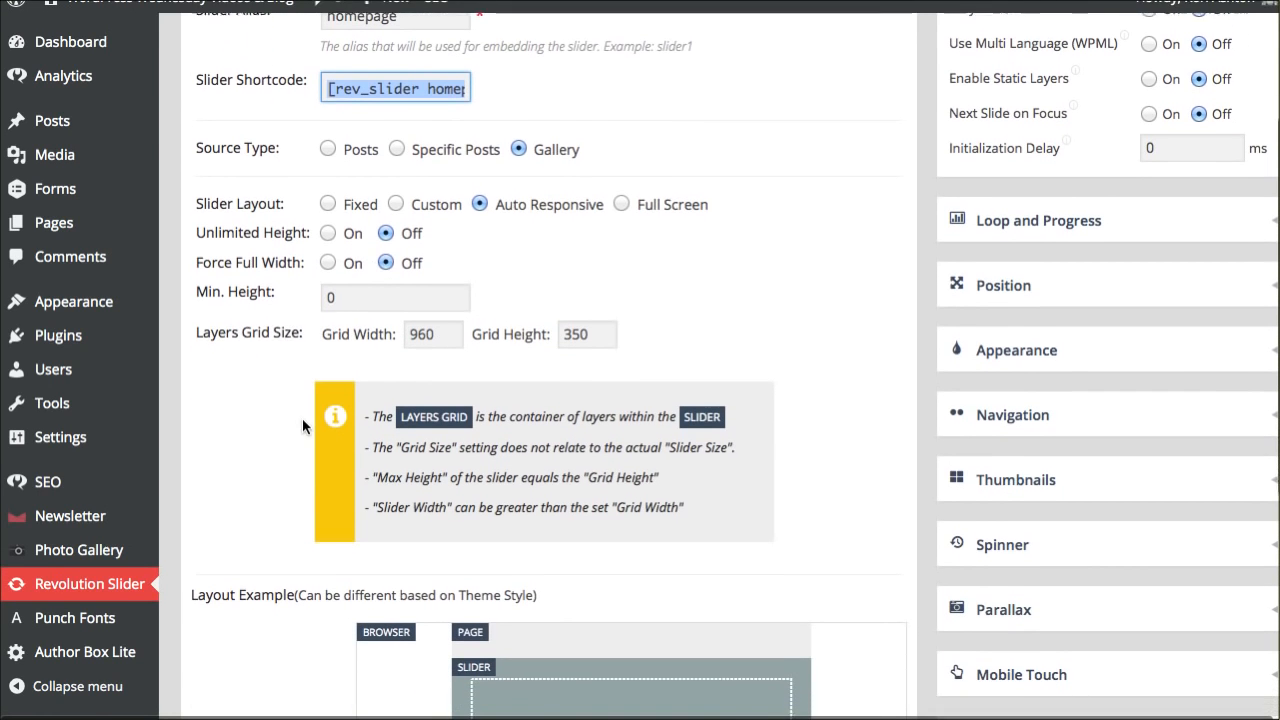
scroll(303, 427, down, 5)
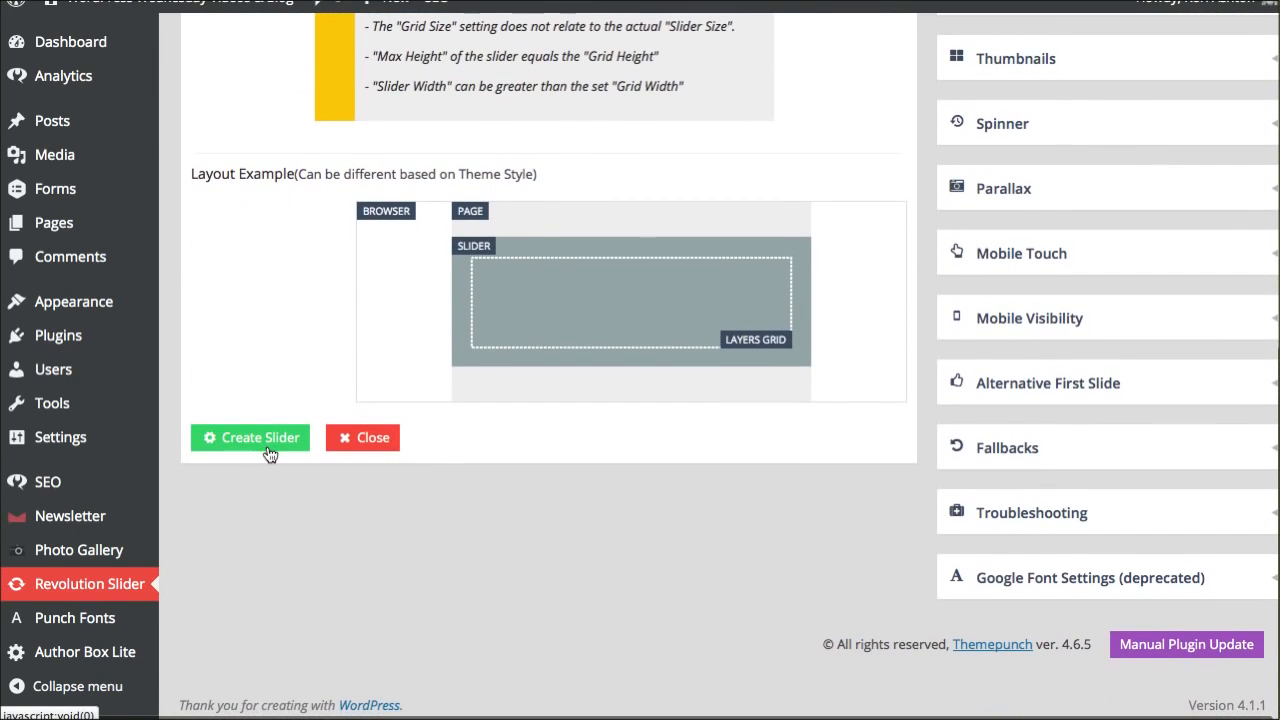
click(267, 449)
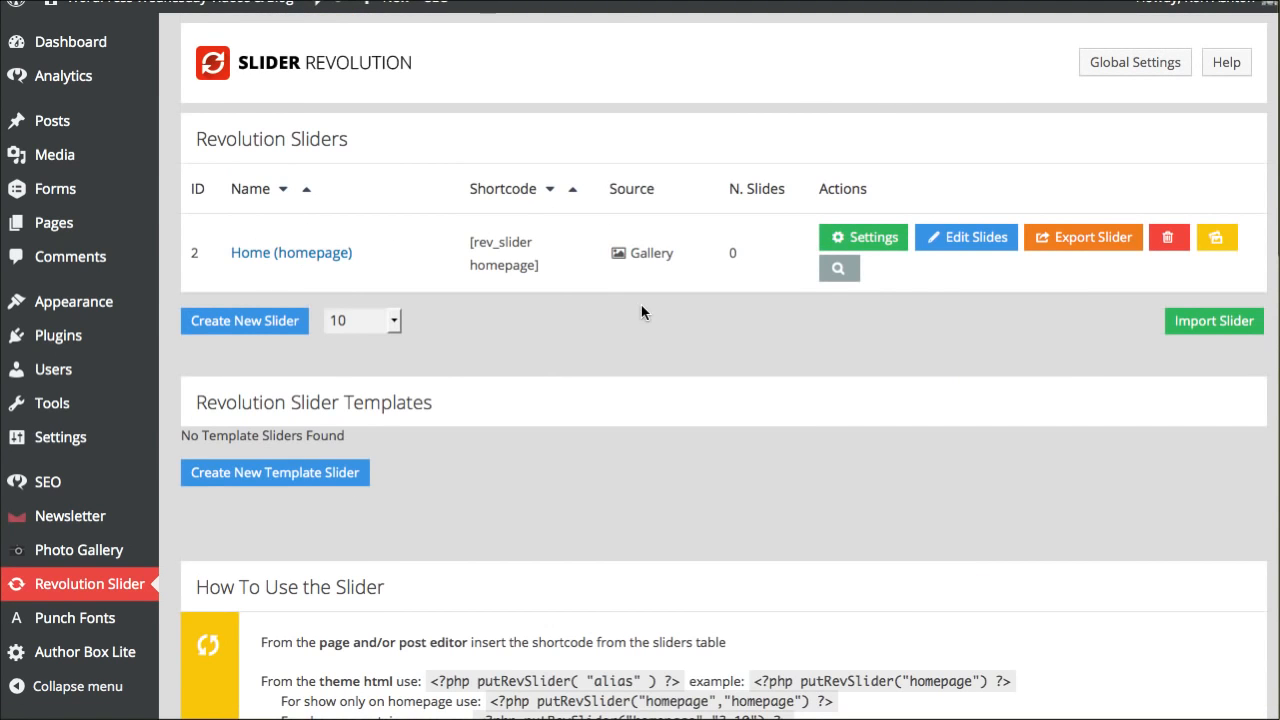
drag(474, 239, 537, 271)
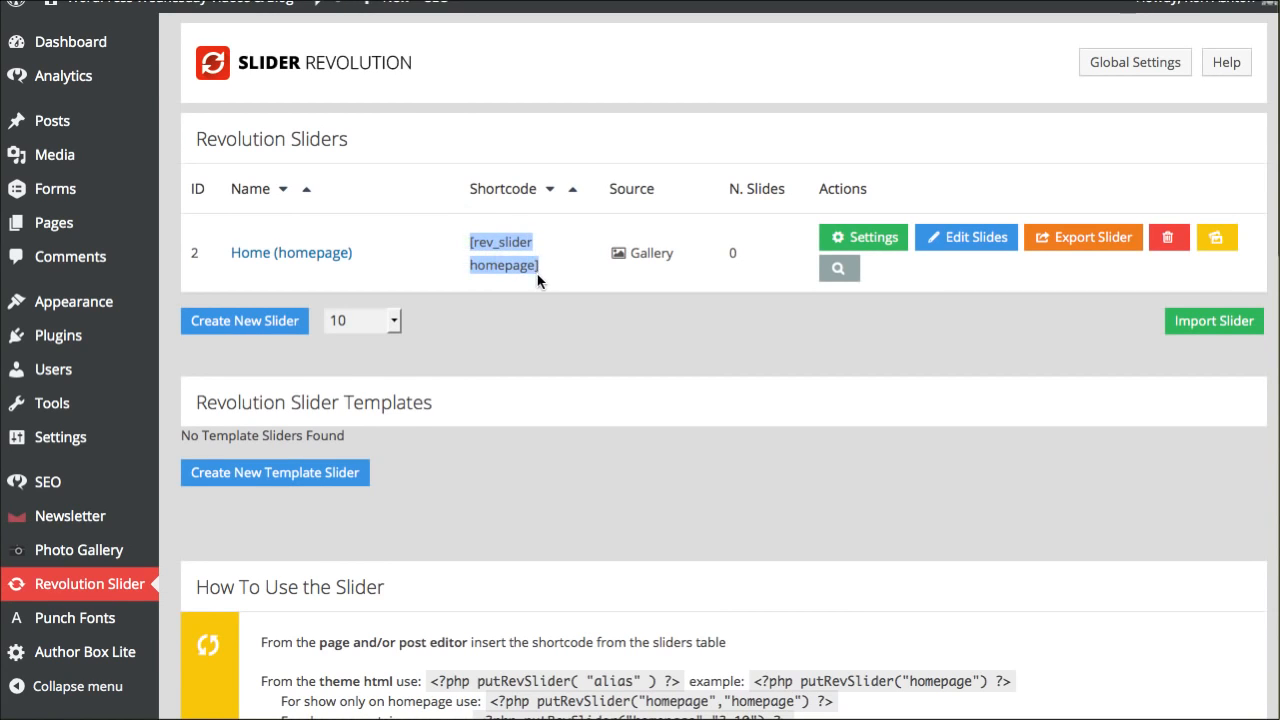
Add a new slide to the Home slider using the media library image Code_Poetry_2560x1440_2.jpg.
click(535, 268)
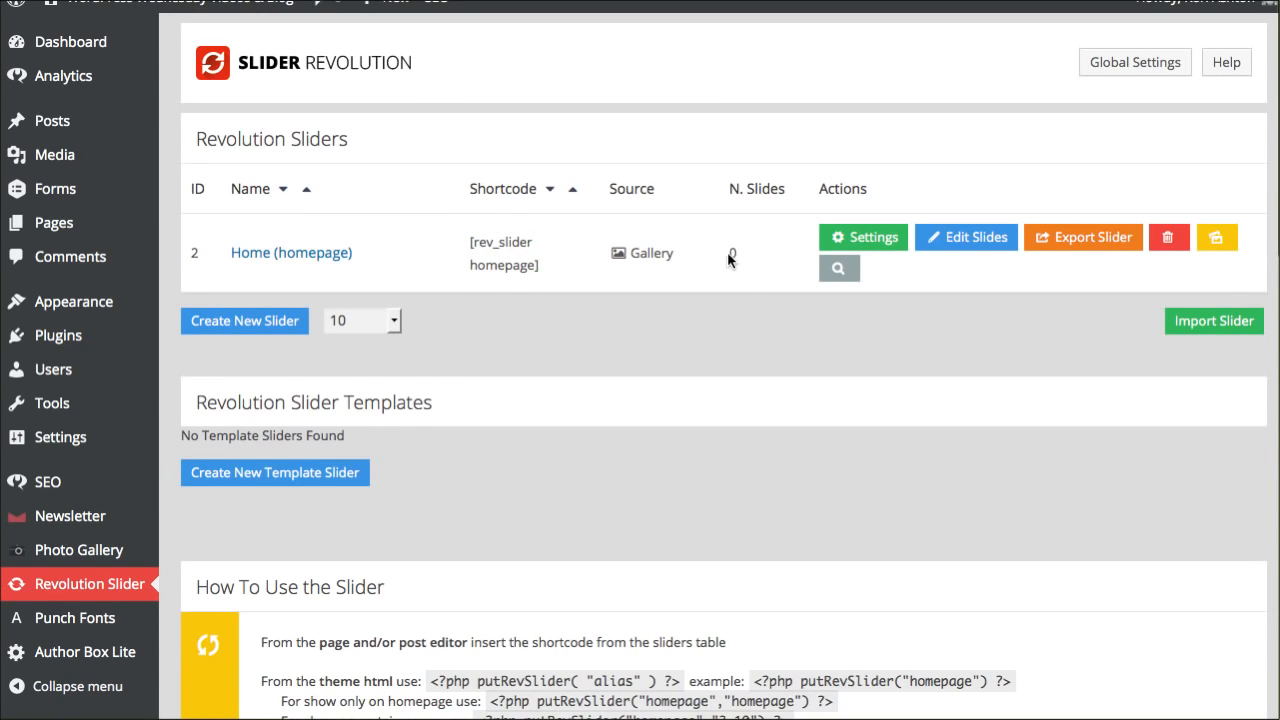
click(979, 252)
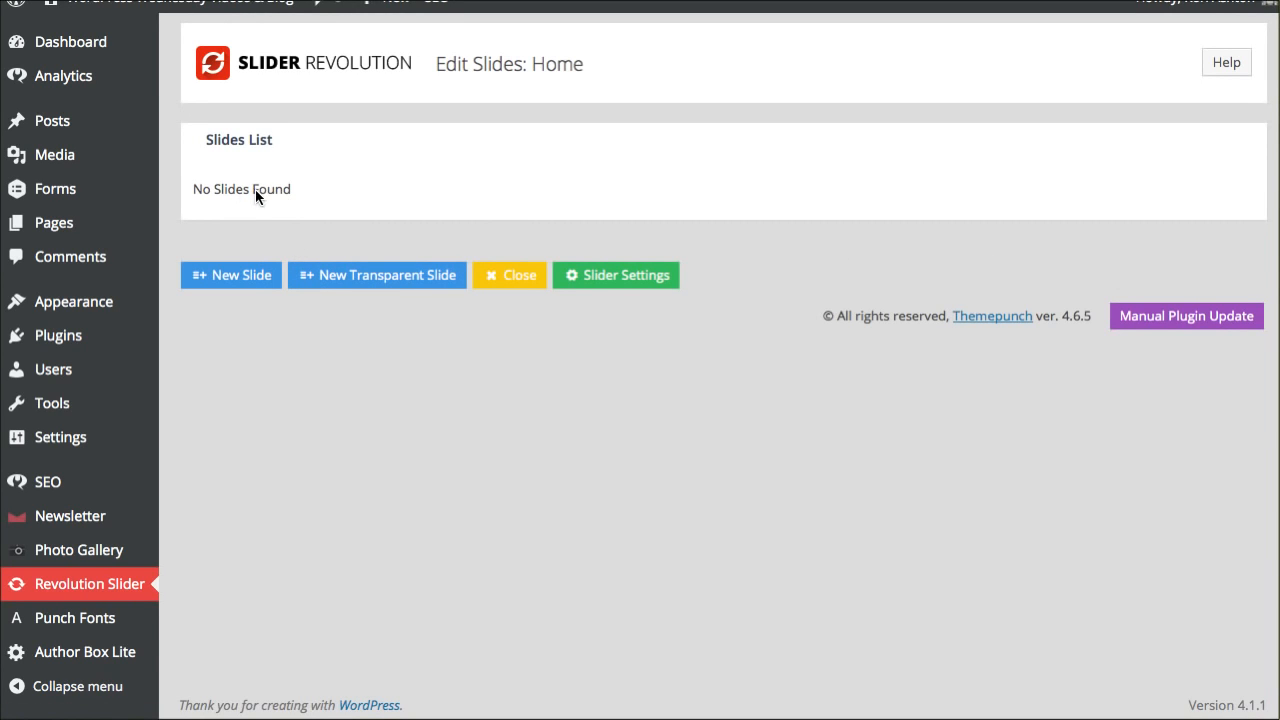
click(256, 279)
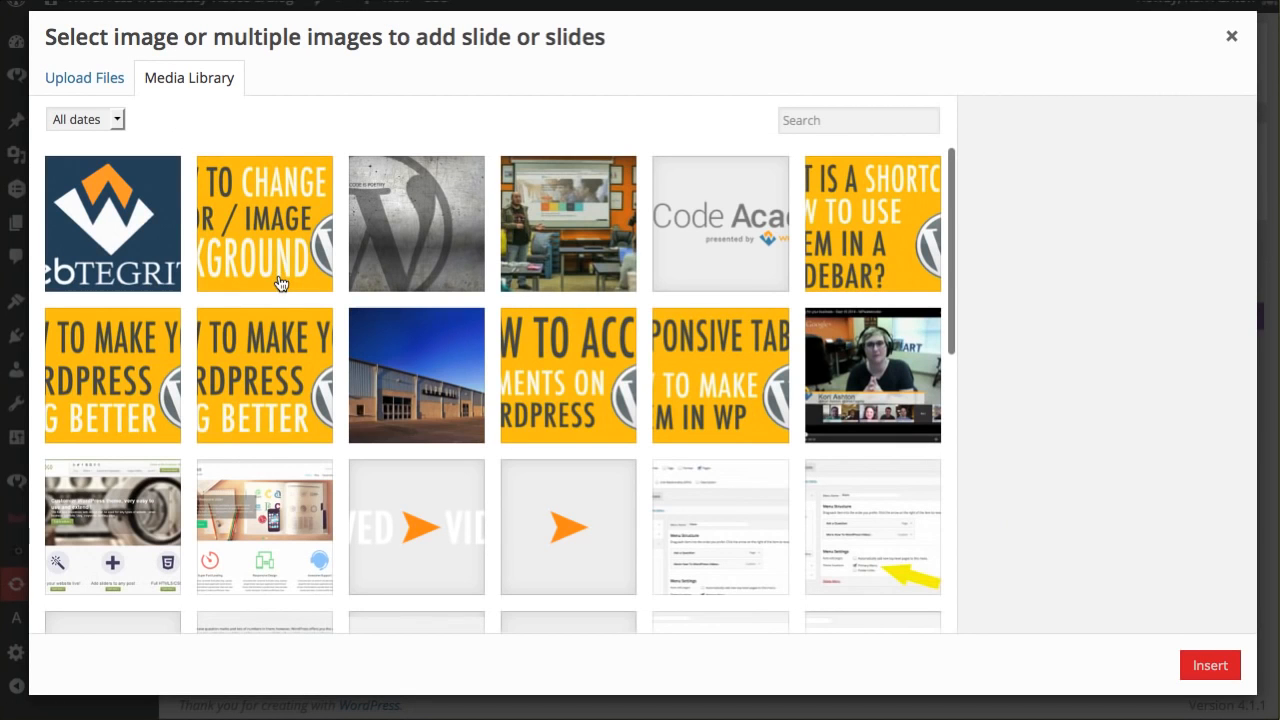
click(416, 240)
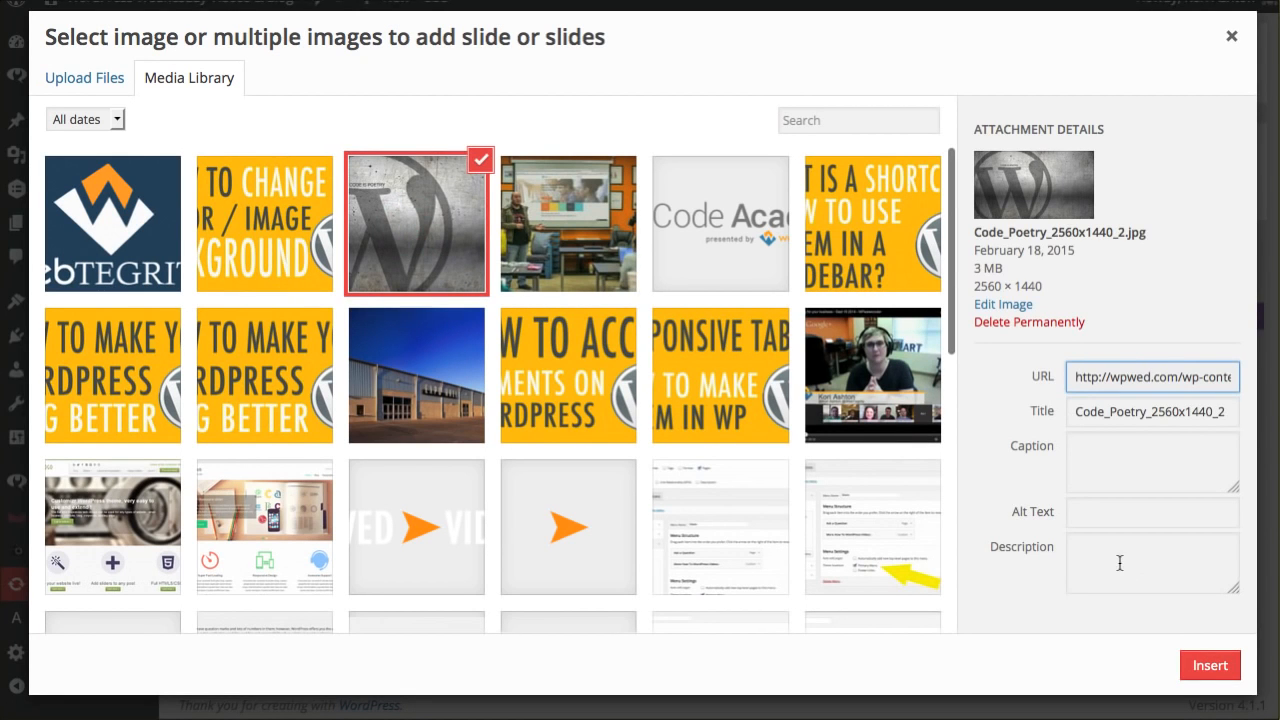
click(1210, 665)
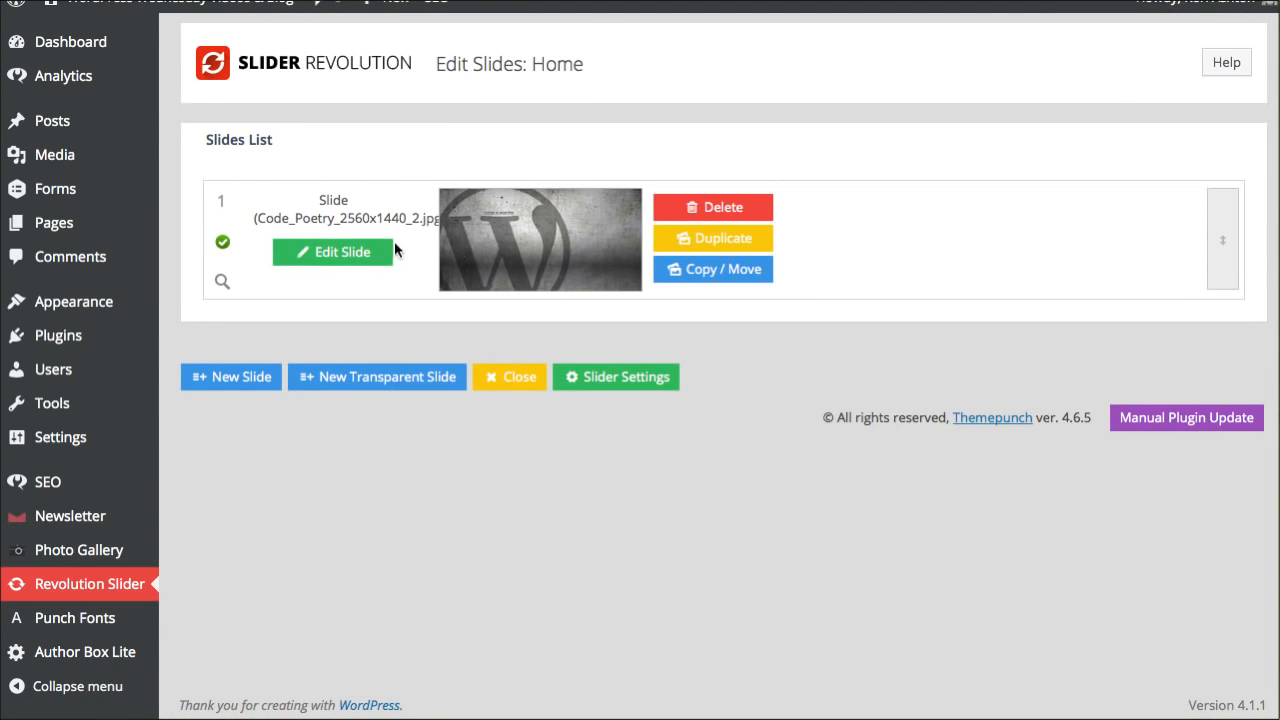
Open the new slide for editing and set its title to "Grunge Background".
click(337, 262)
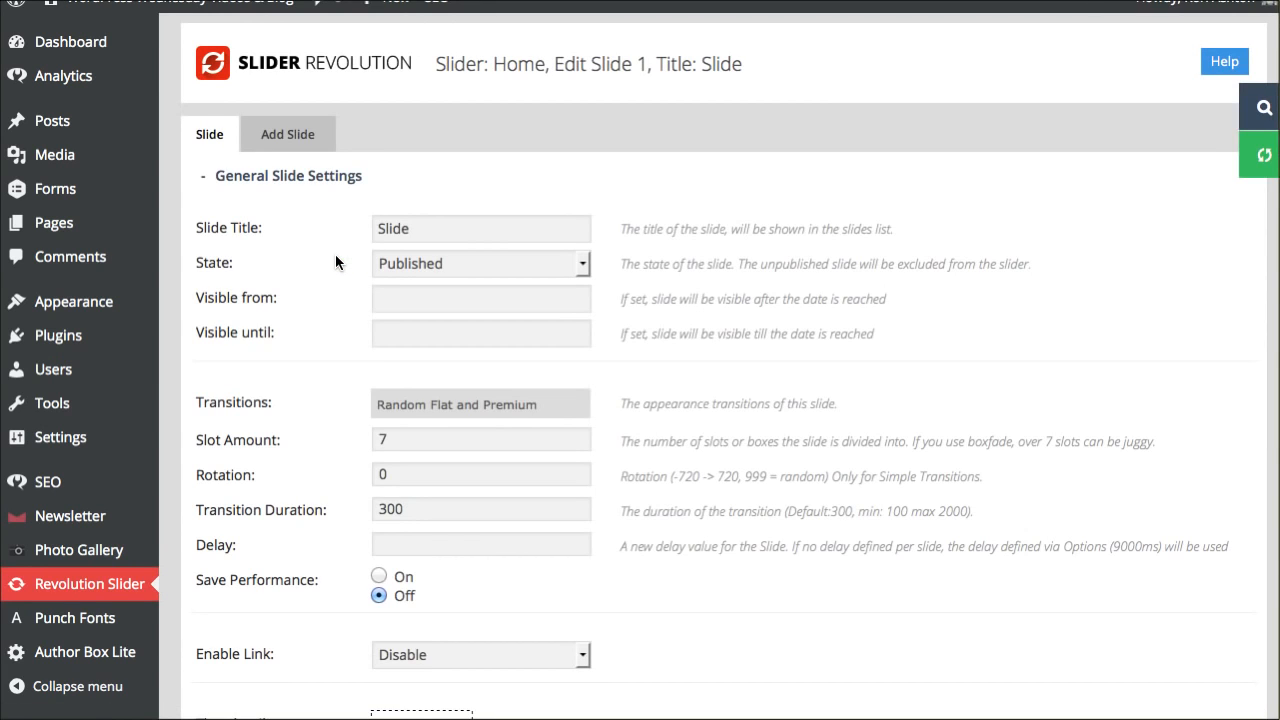
click(423, 231)
drag(447, 231, 337, 230)
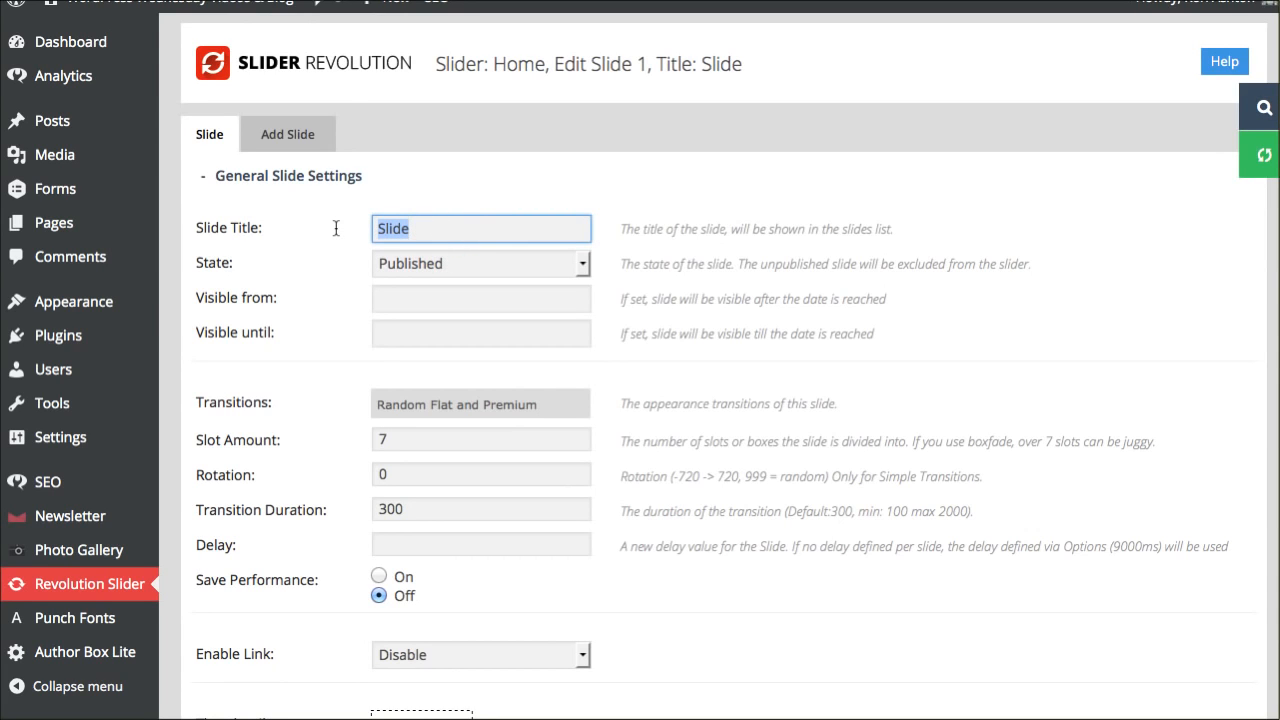
text(Grun)
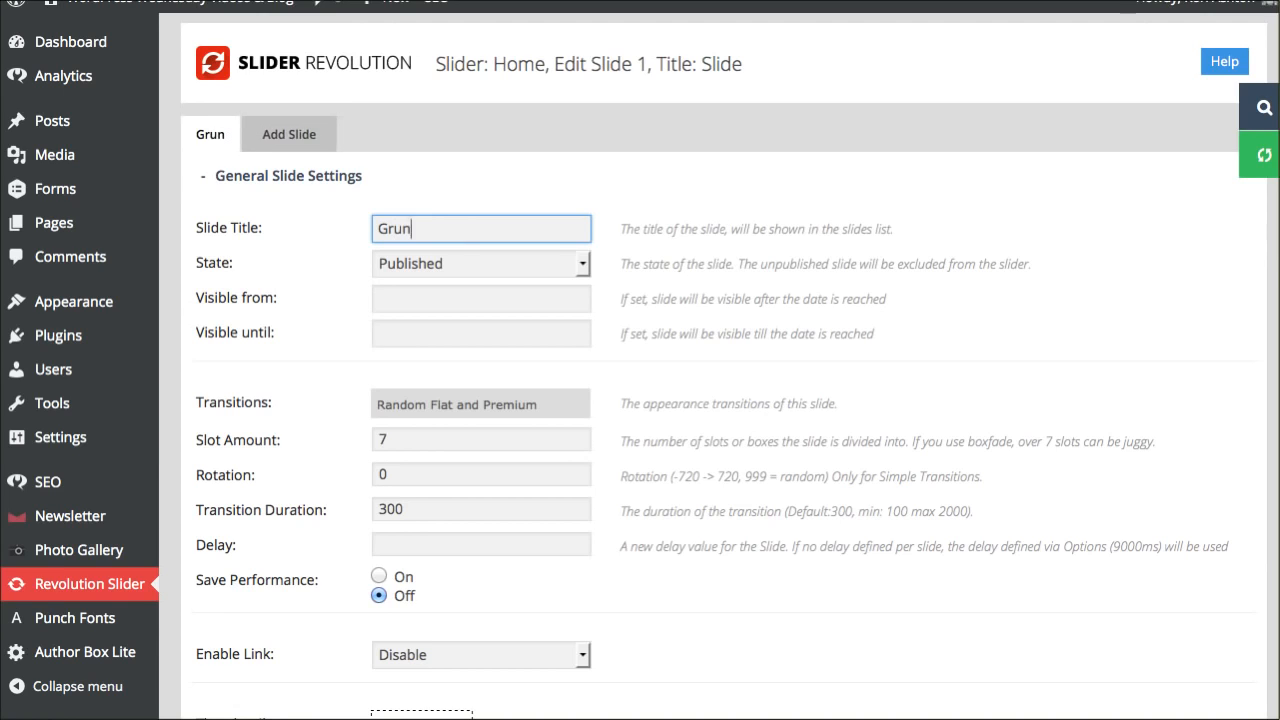
text(ge Background)
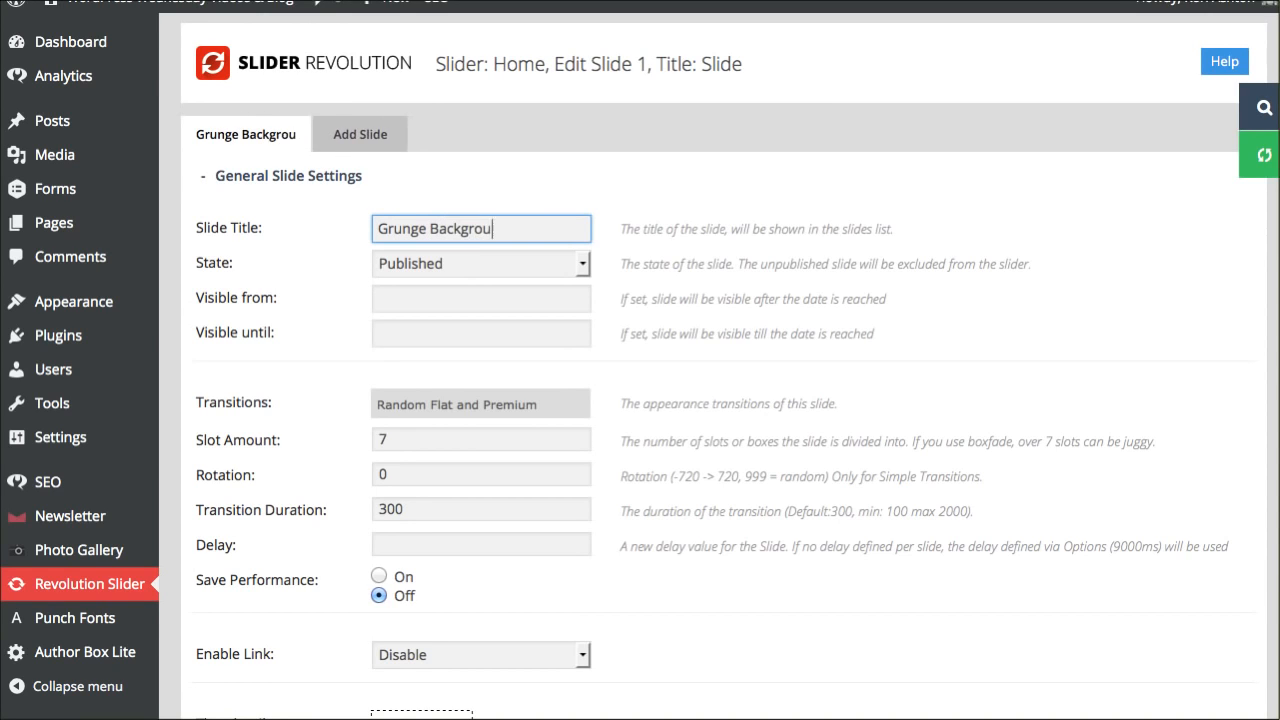
Inspect the slide's State options and keep Published selected.
click(421, 265)
click(421, 265)
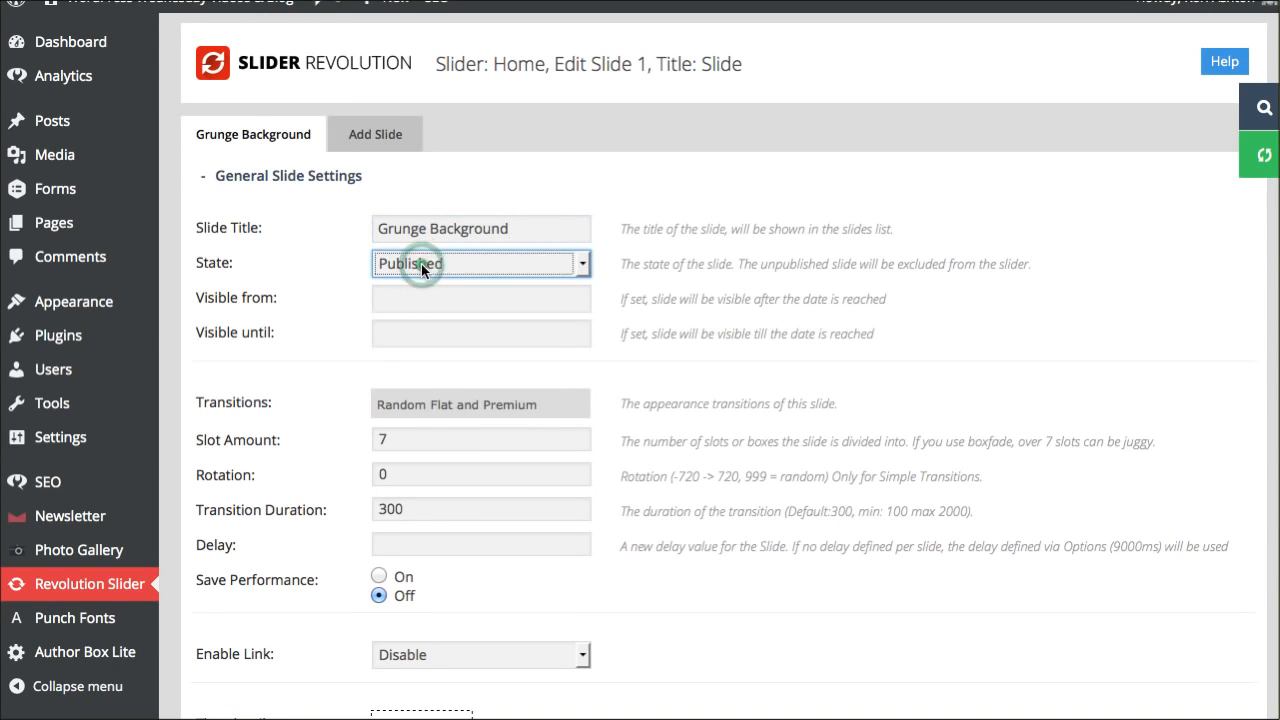
click(421, 265)
click(338, 257)
Examine the date pickers for the slide's Visible from and Visible until settings without choosing dates.
scroll(340, 264, down, 2)
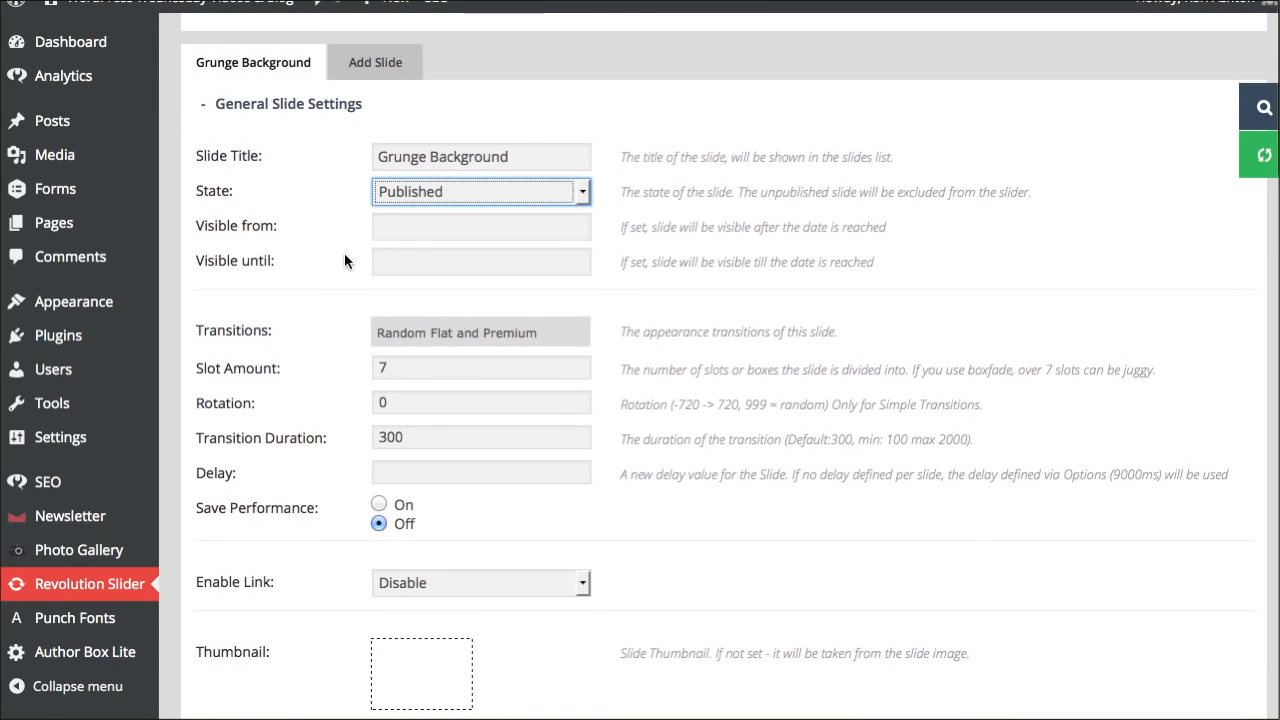
click(385, 231)
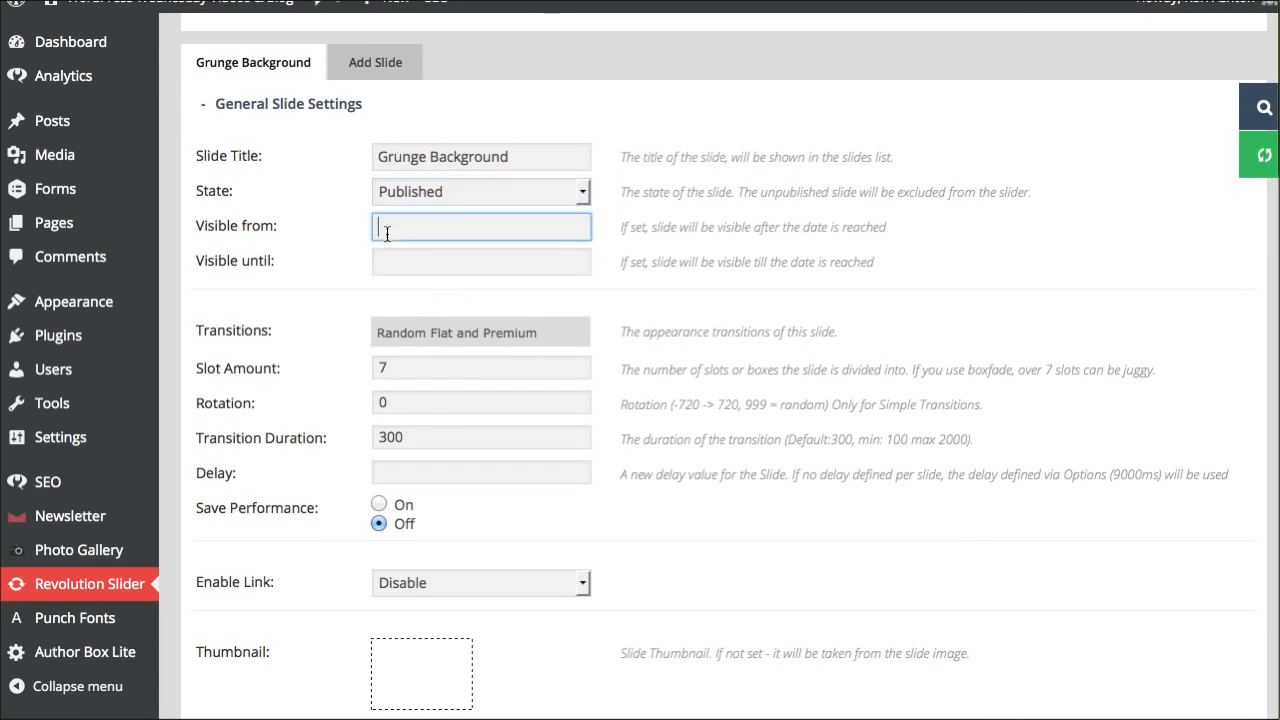
click(342, 240)
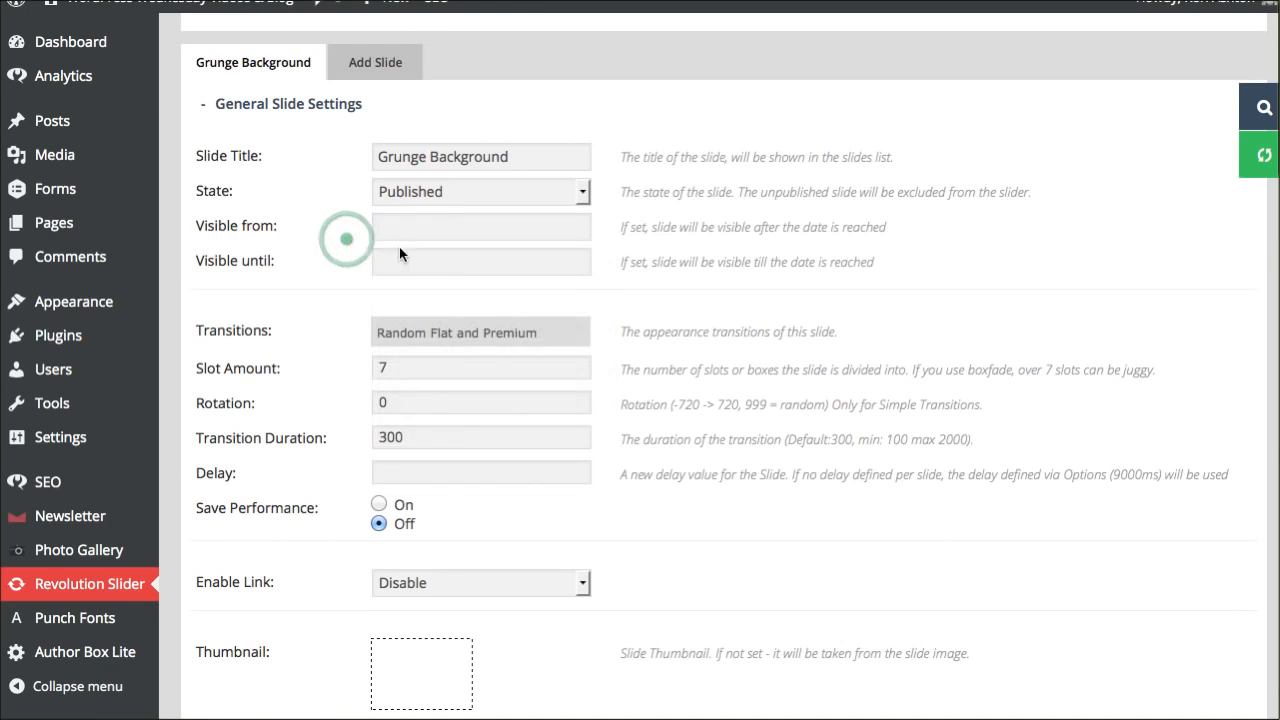
click(394, 258)
click(394, 223)
click(343, 242)
click(394, 258)
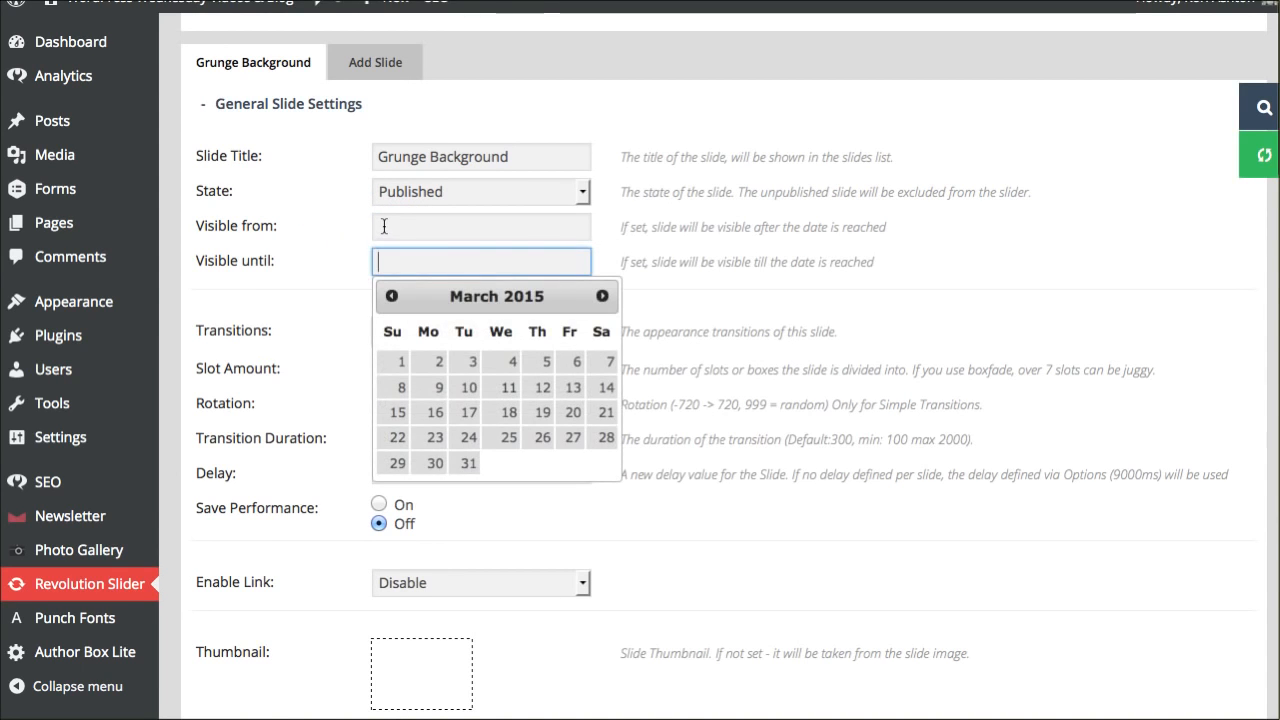
click(385, 227)
click(343, 236)
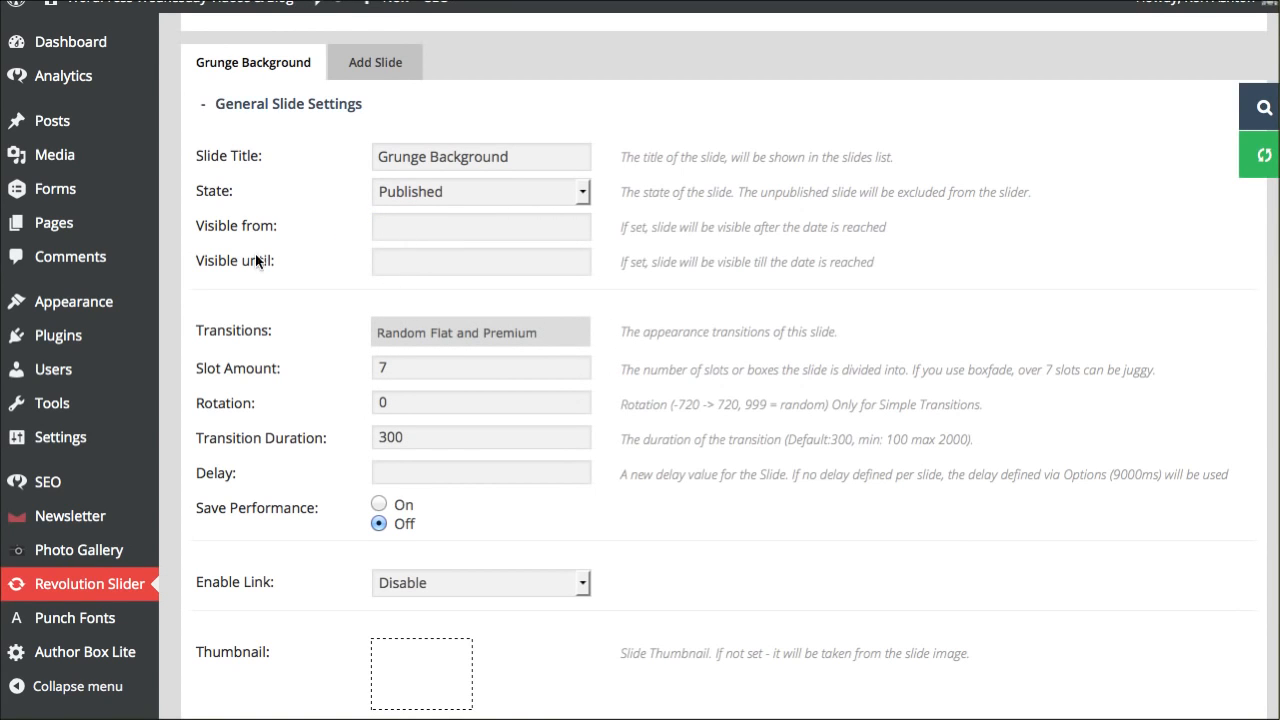
drag(227, 262, 266, 260)
click(286, 264)
Review the slide's transition settings and the allowed range described for Transition Duration.
scroll(324, 307, down, 2)
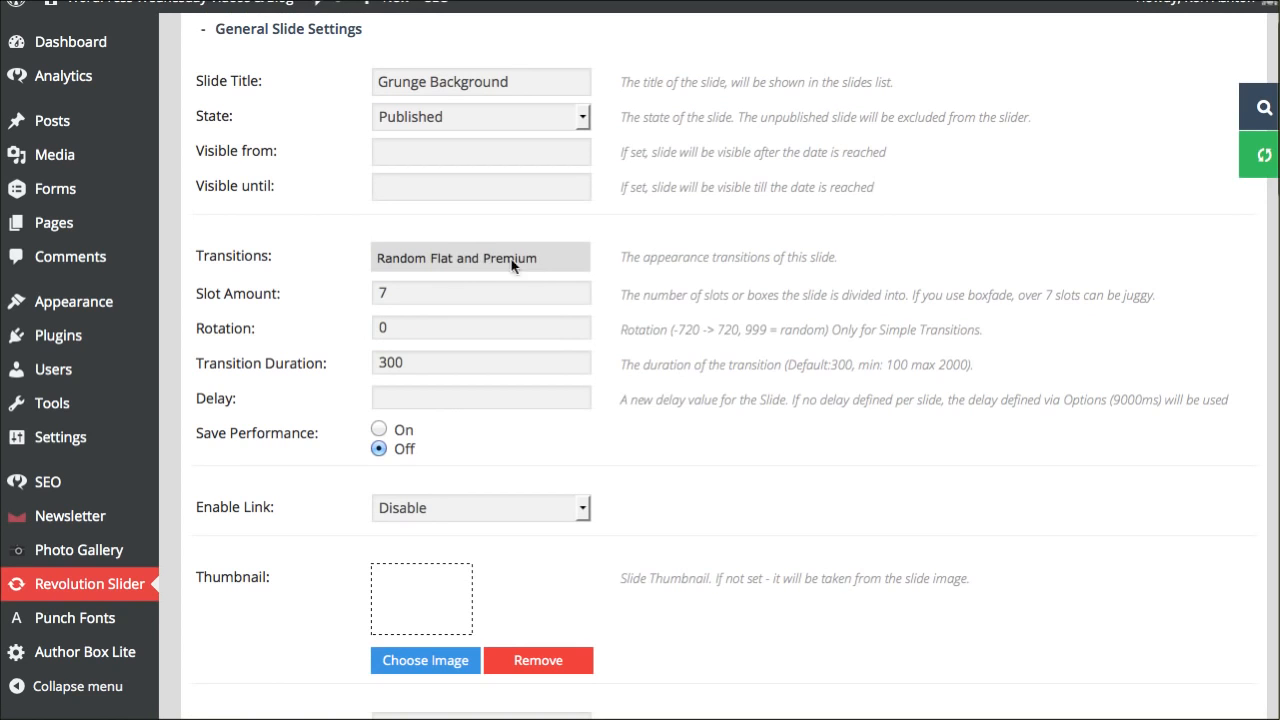
scroll(333, 256, down, 3)
click(406, 231)
click(768, 223)
drag(639, 222, 962, 223)
click(990, 223)
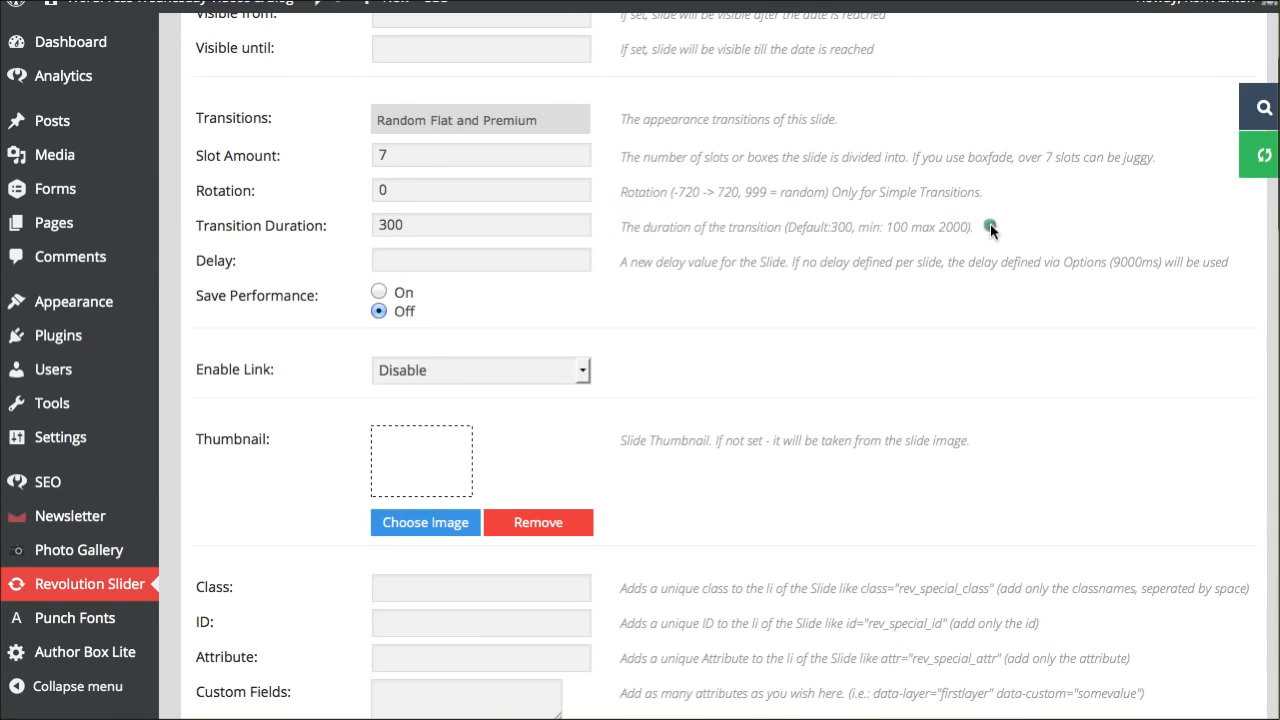
Enable the slide link to view its options, and set it back to Disable.
scroll(347, 282, down, 3)
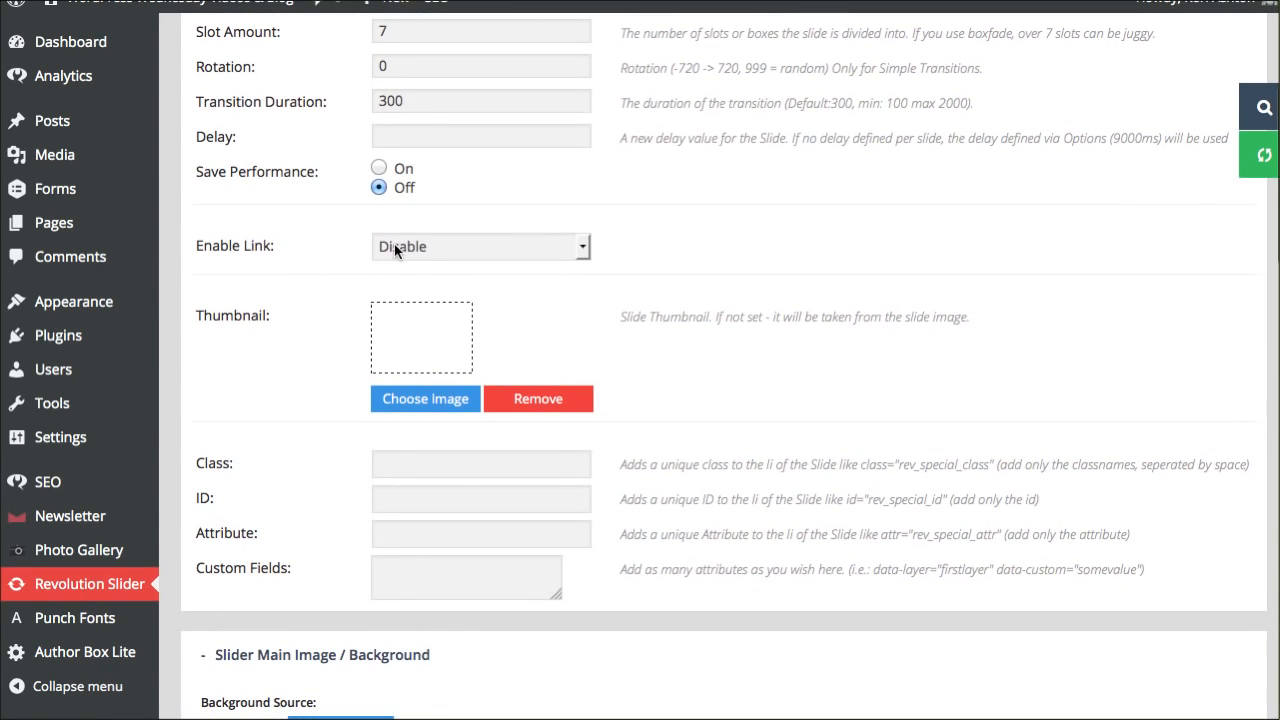
click(417, 250)
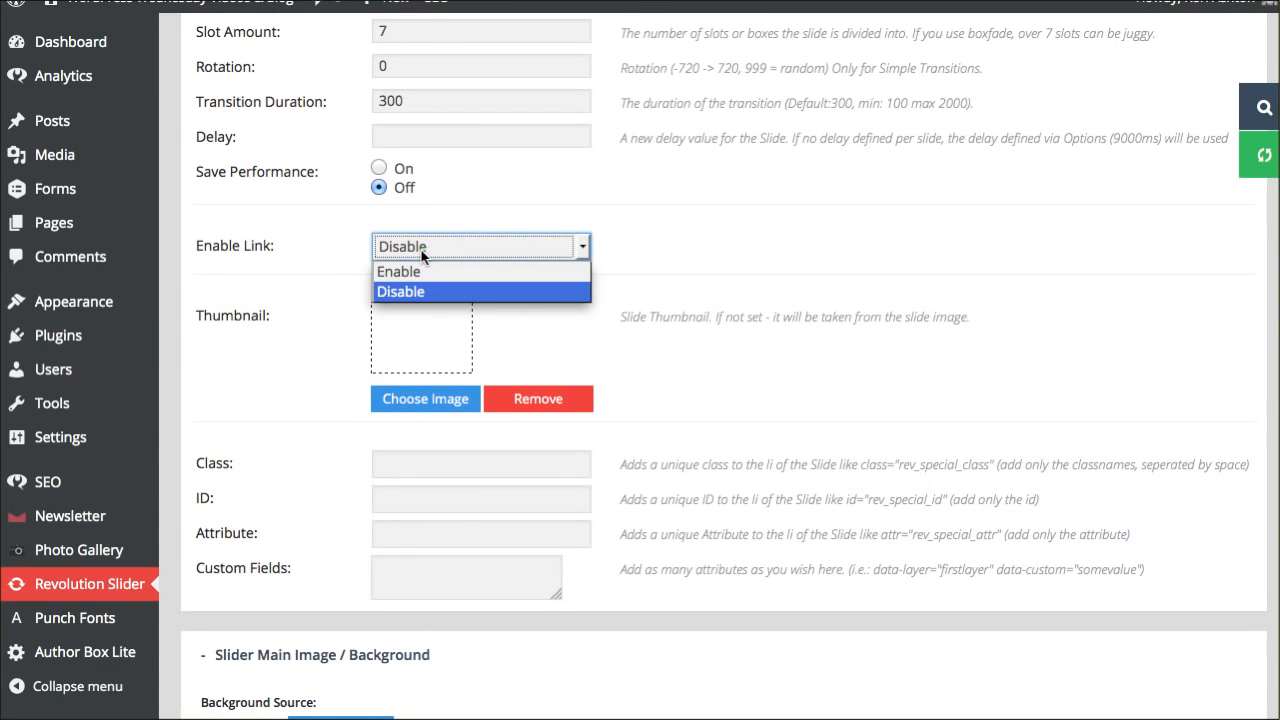
click(421, 271)
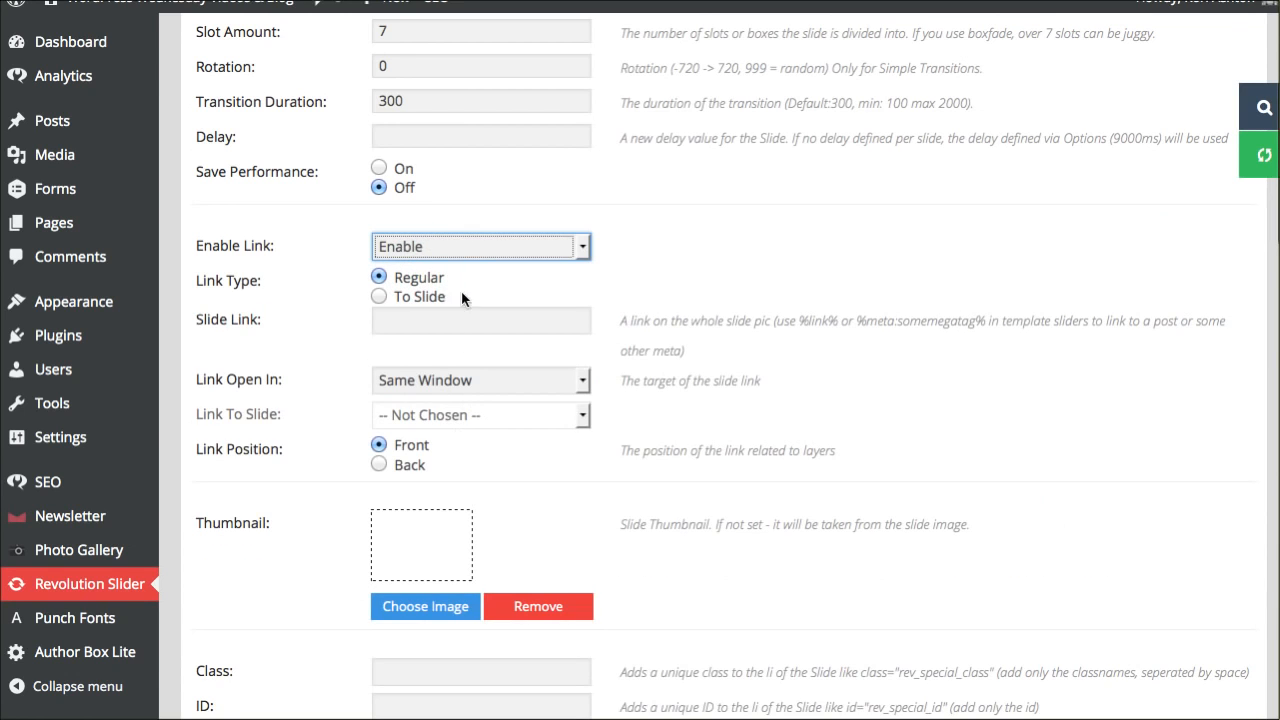
click(428, 247)
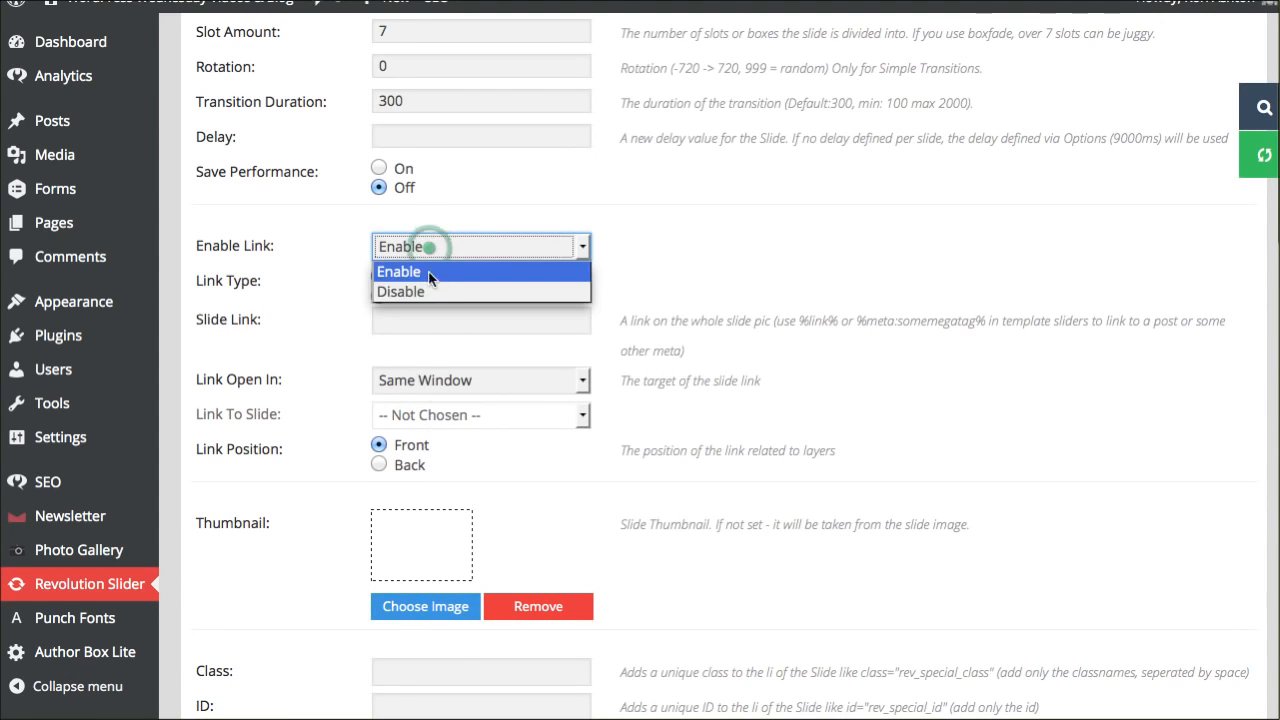
click(423, 289)
Review the thumbnail and custom attribute fields, the background source and settings, and the slide preview.
scroll(317, 256, down, 1)
scroll(318, 260, down, 5)
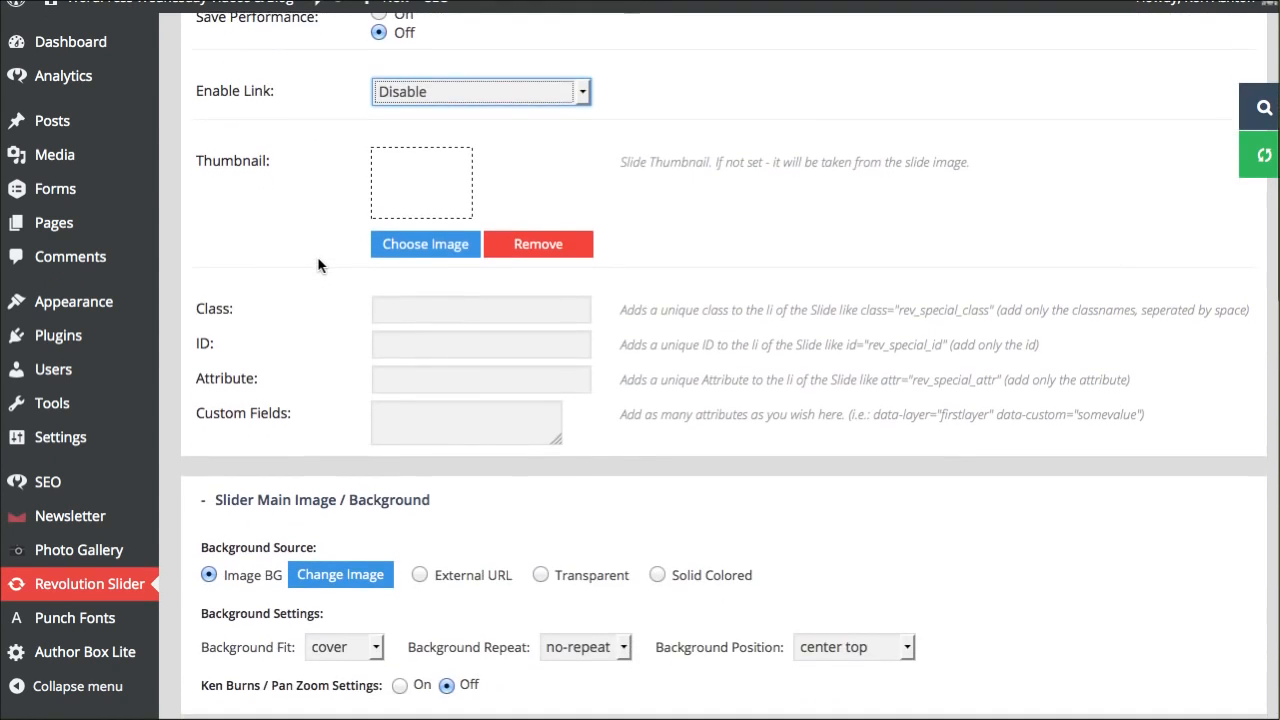
scroll(318, 262, down, 4)
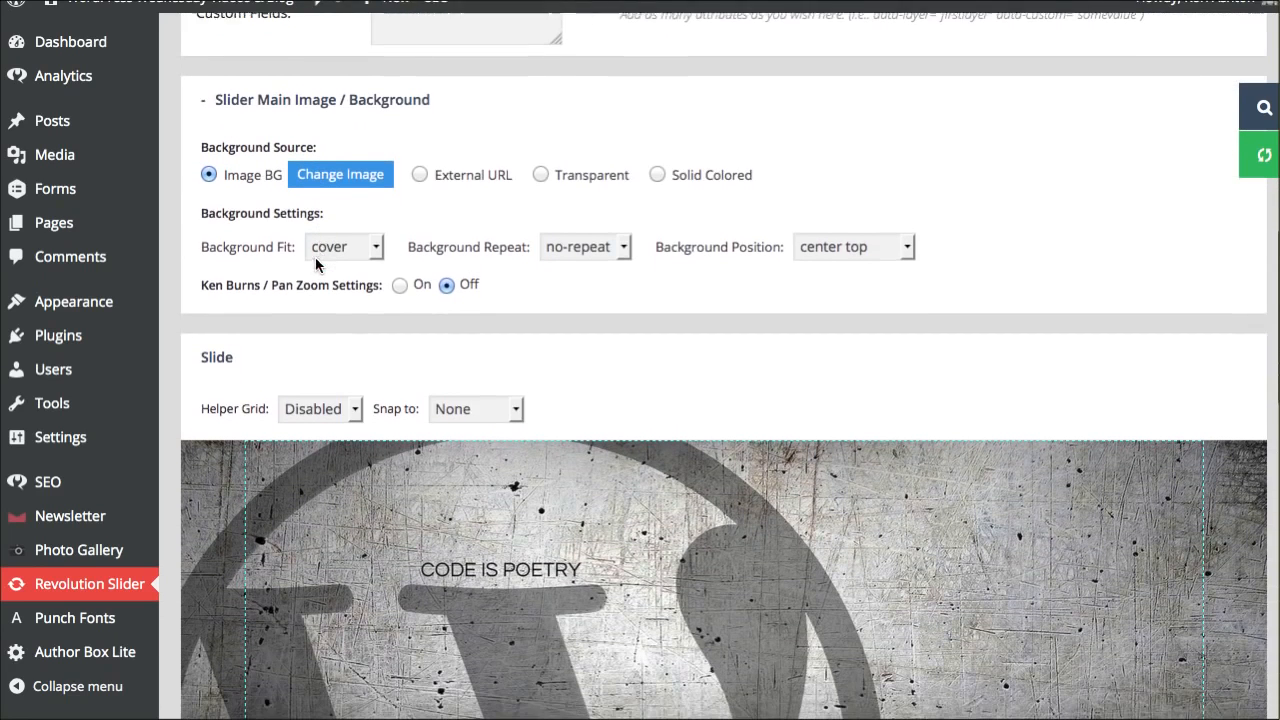
scroll(252, 262, down, 1)
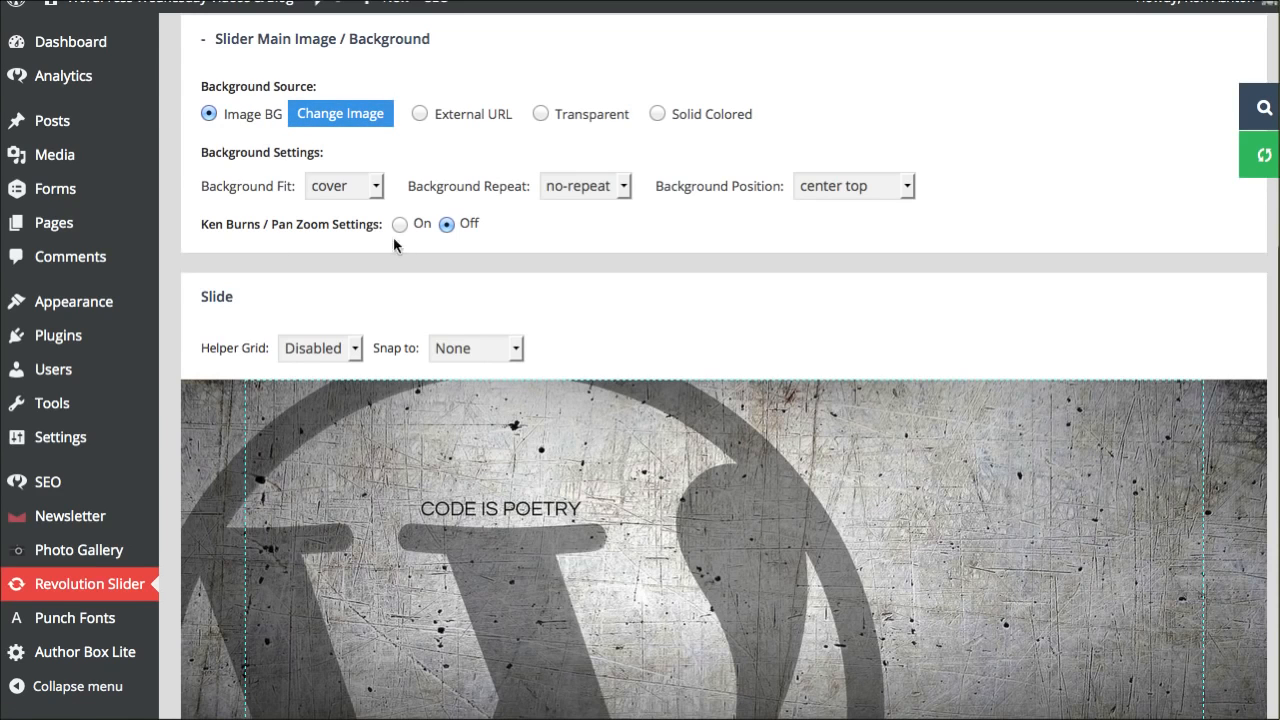
scroll(330, 125, down, 1)
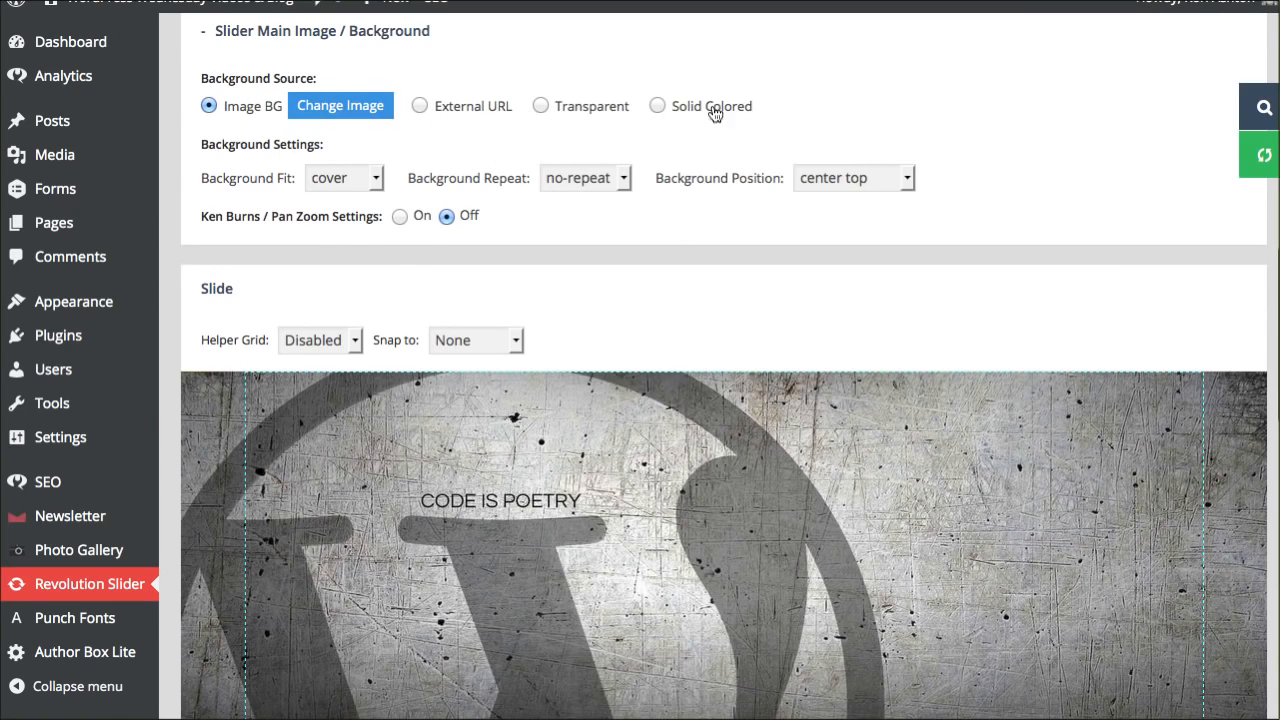
scroll(285, 252, down, 1)
scroll(256, 245, down, 1)
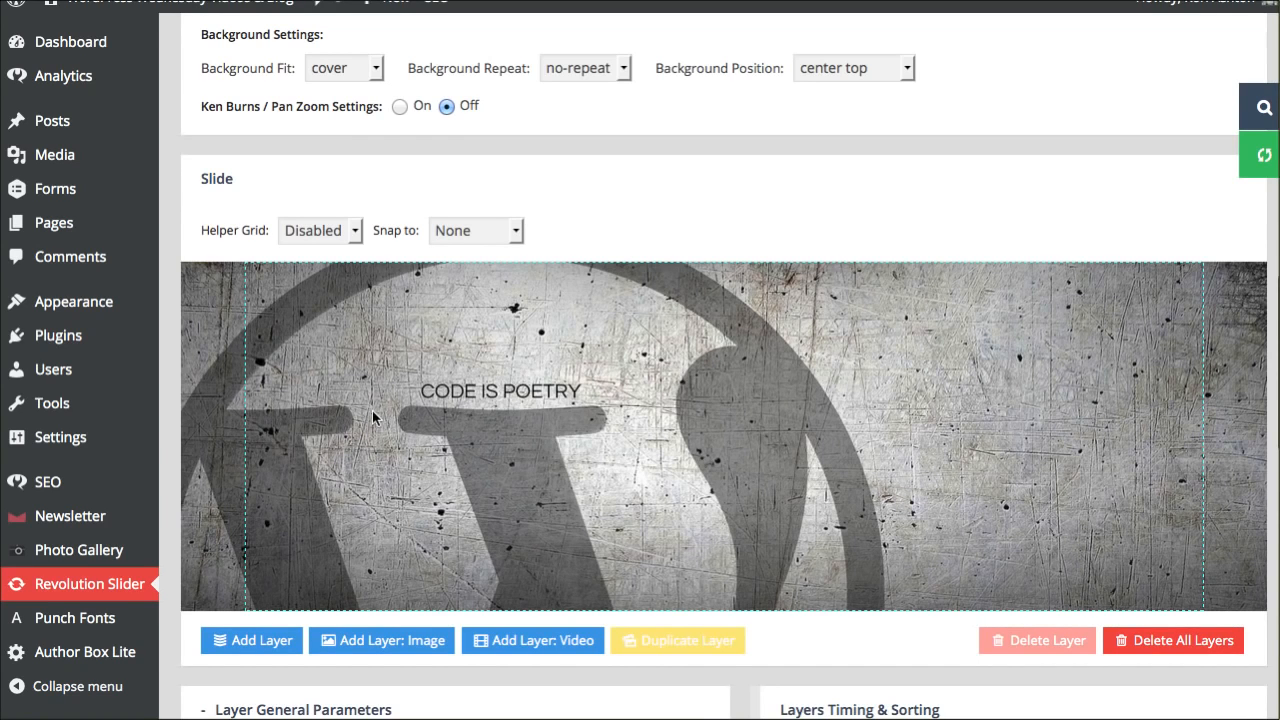
Add a text layer to the slide and set its text to "Code is Poetry".
scroll(373, 417, down, 1)
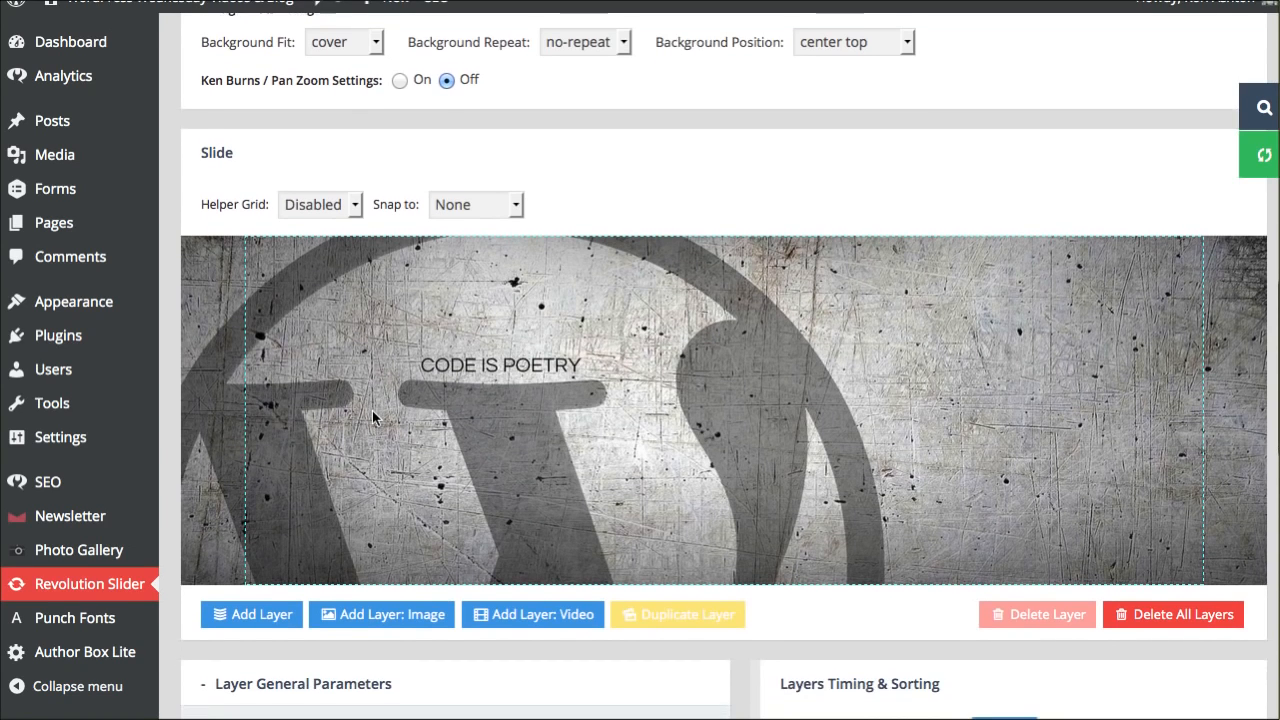
click(265, 617)
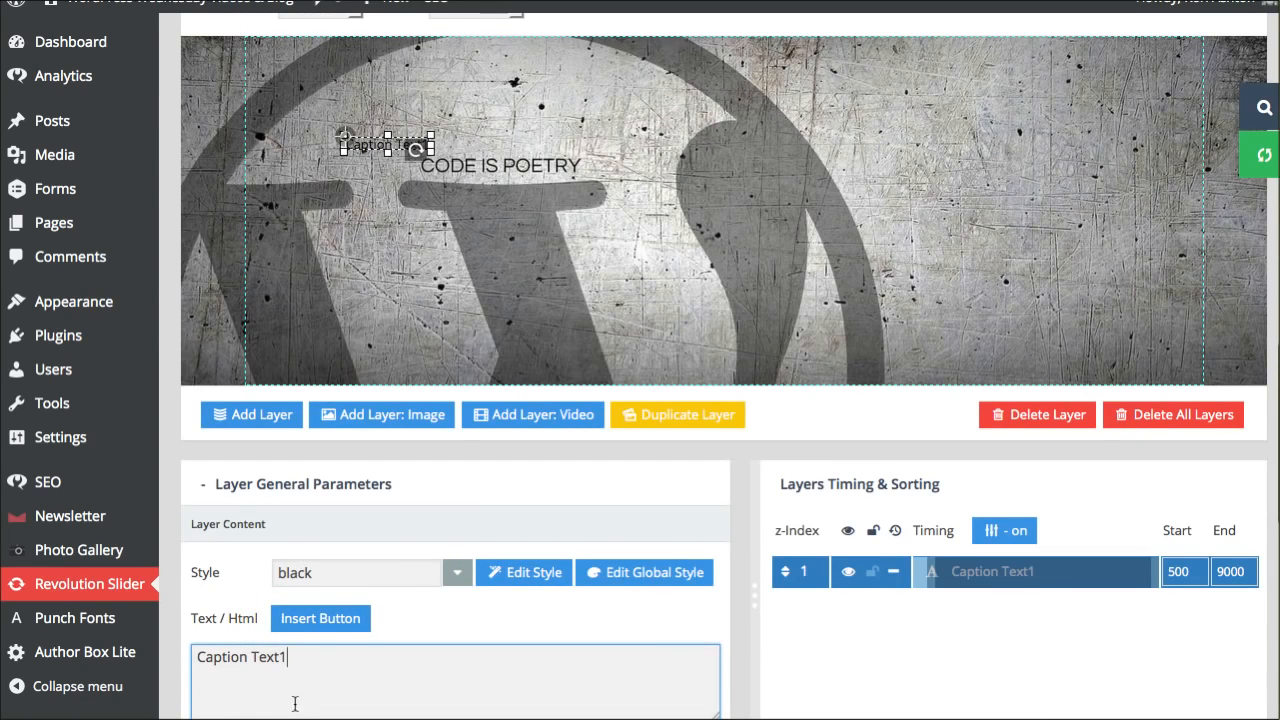
scroll(676, 641, down, 1)
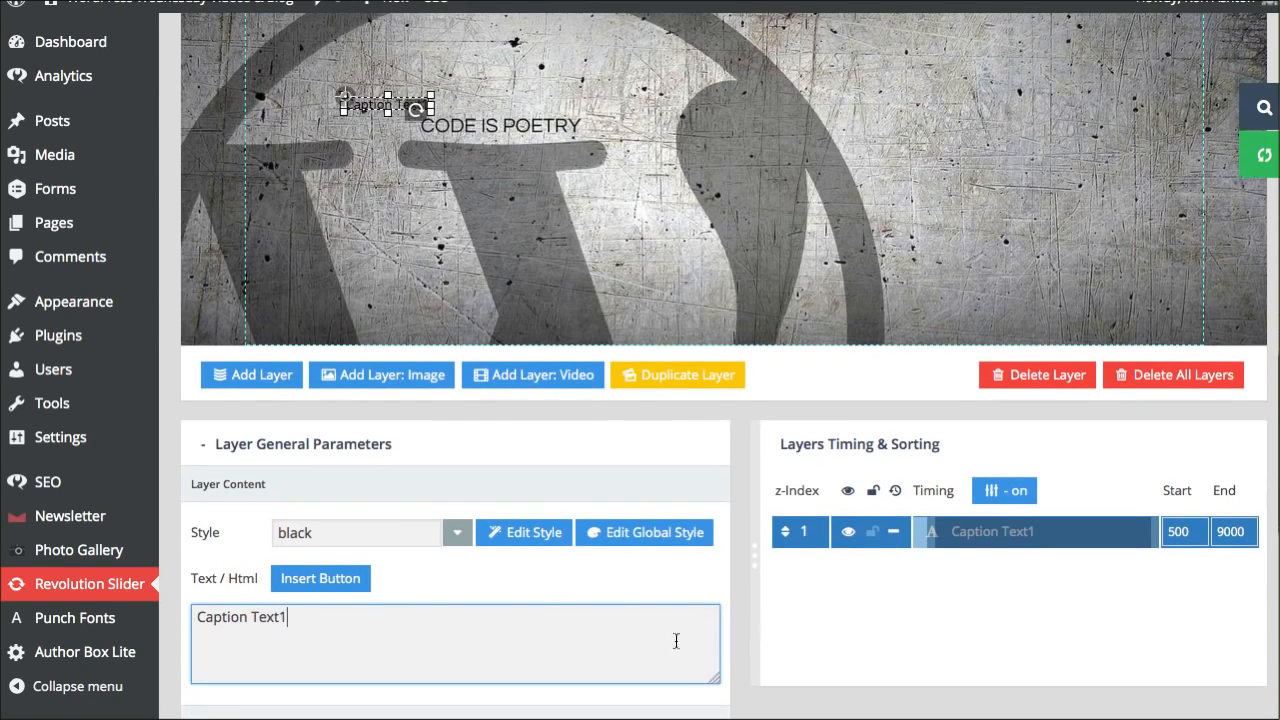
triple_click(296, 623)
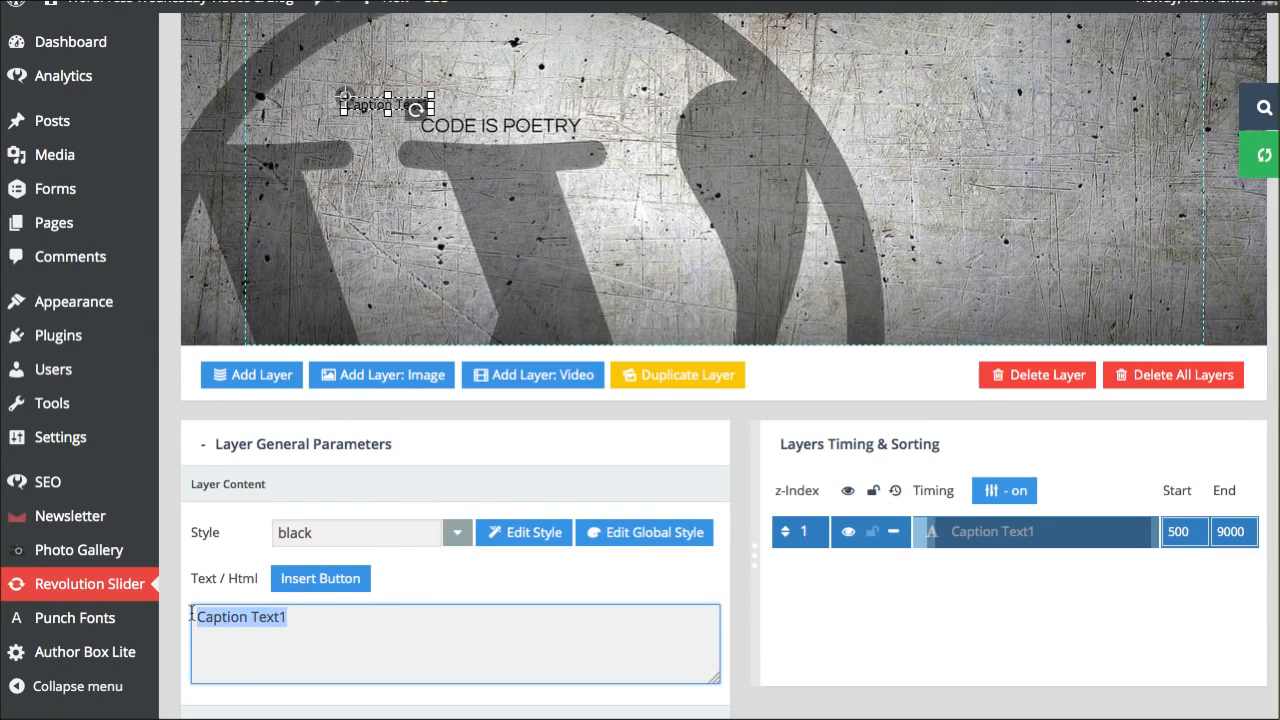
text(Co)
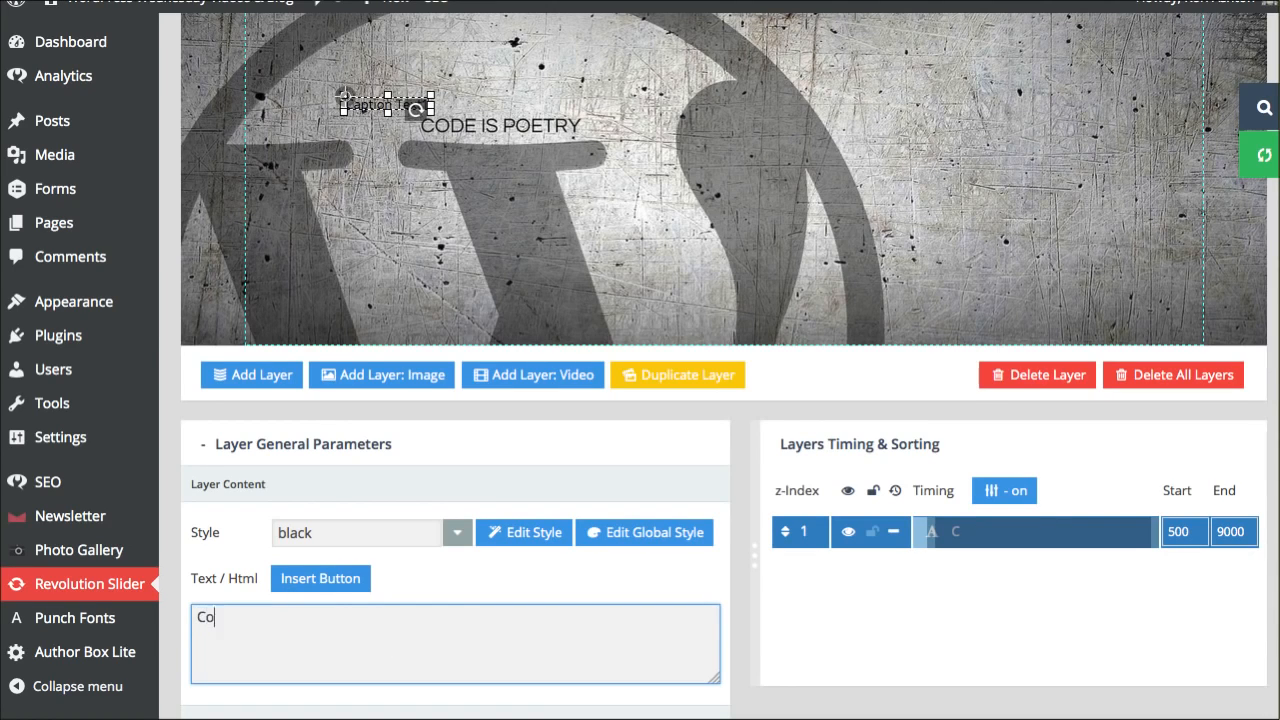
text(de is Poetry)
scroll(434, 338, up, 1)
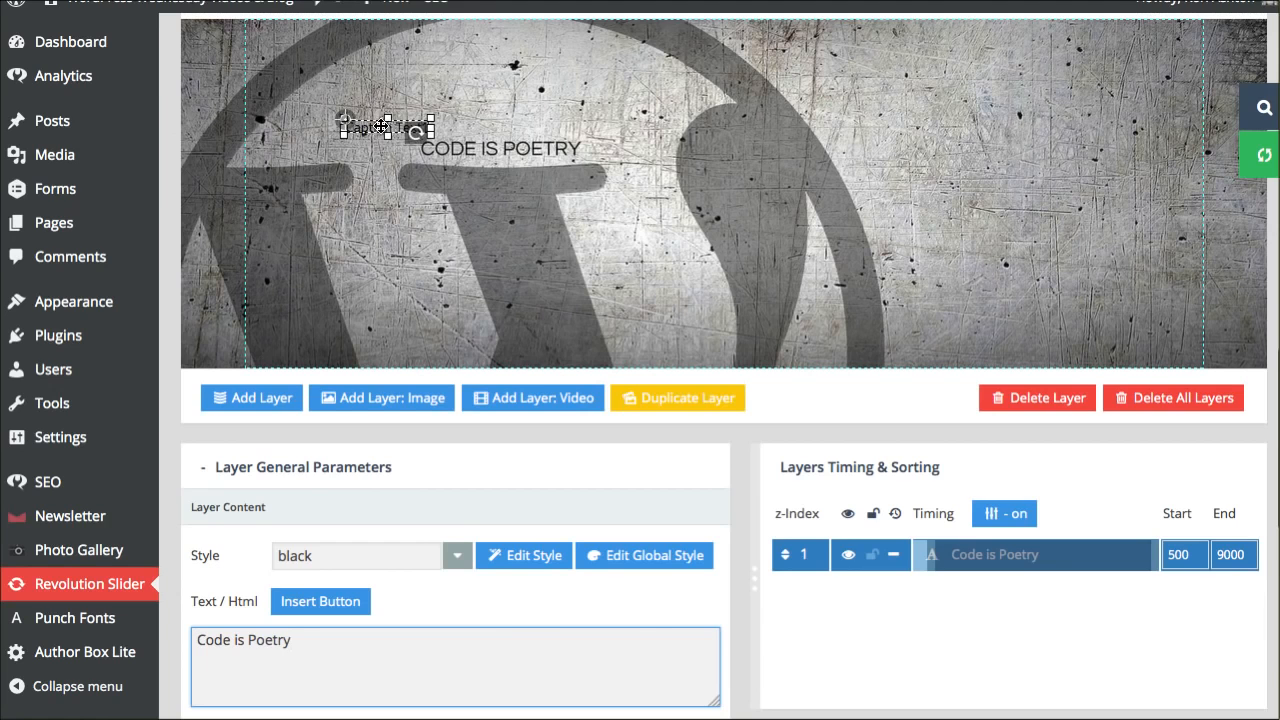
click(735, 611)
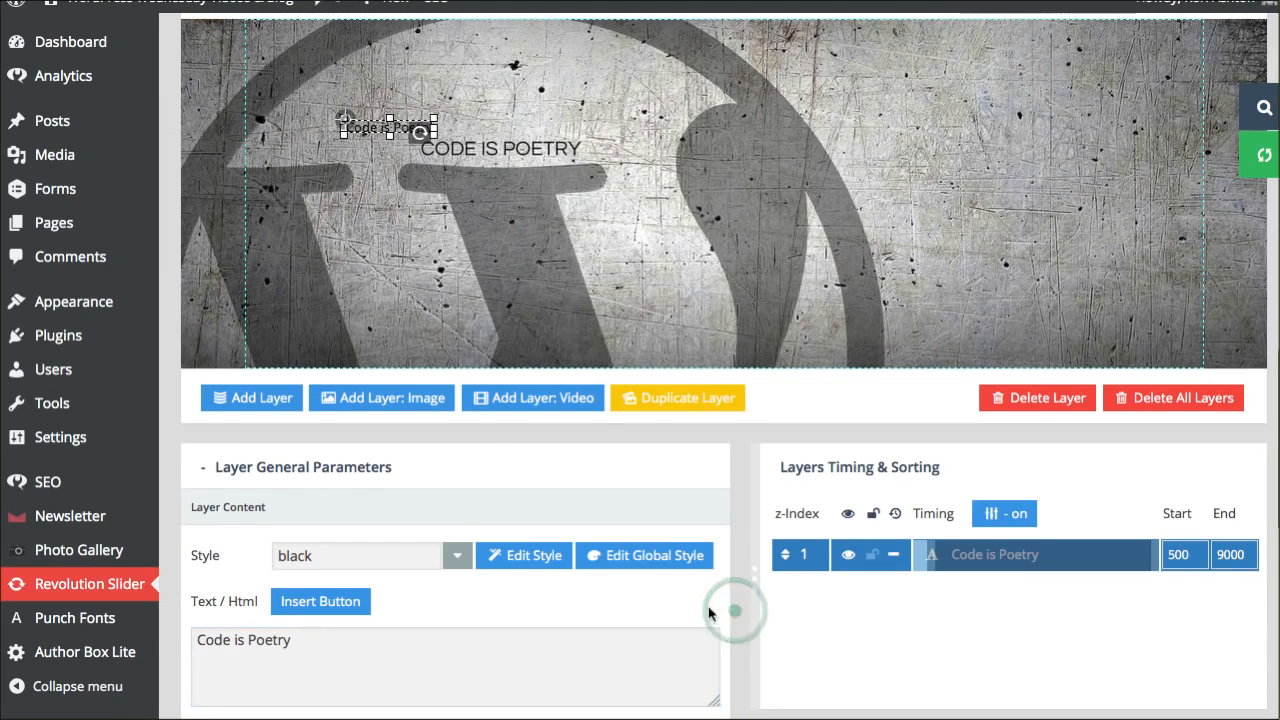
scroll(495, 425, up, 3)
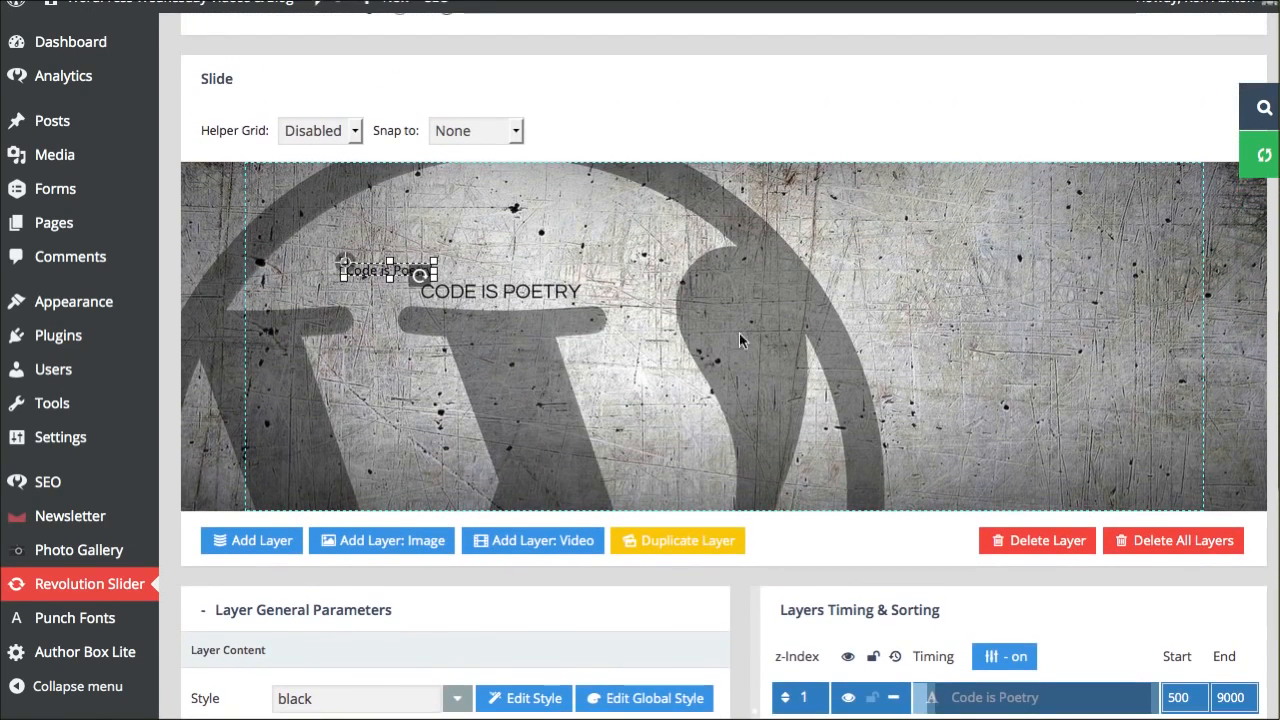
scroll(565, 354, up, 2)
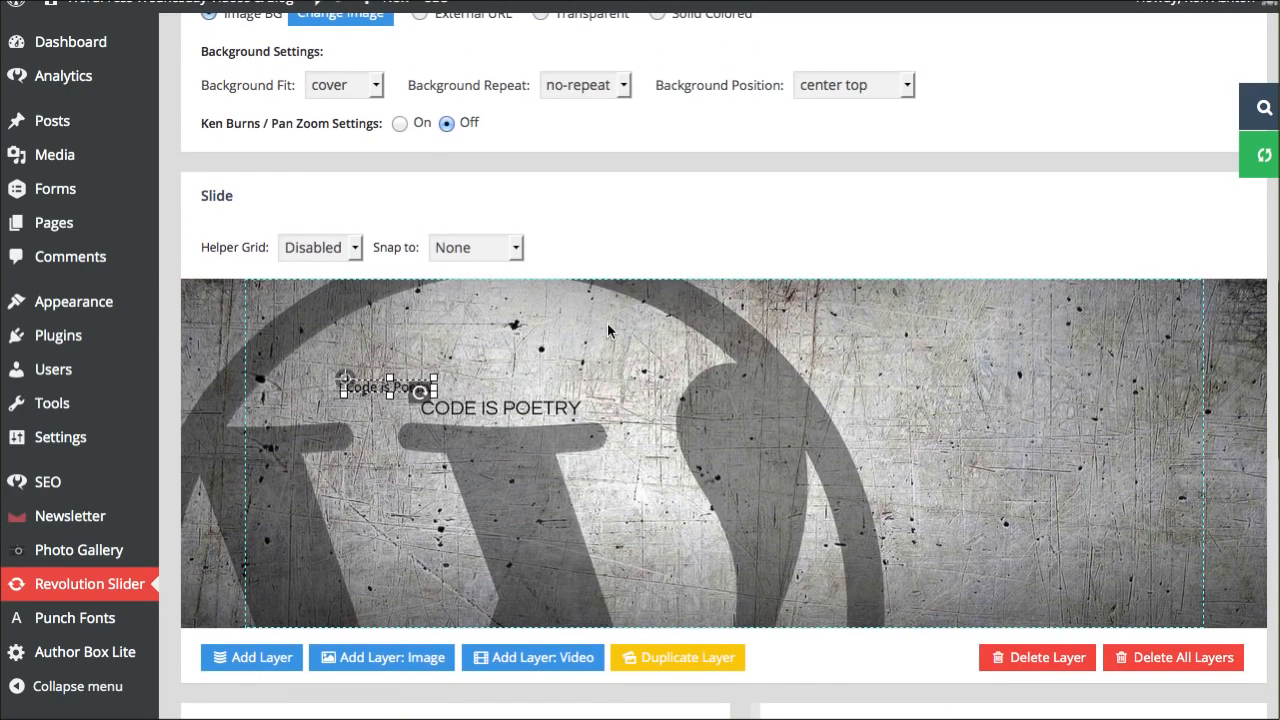
Try the center center background position for the slide image, and set it to center bottom.
click(825, 88)
click(827, 170)
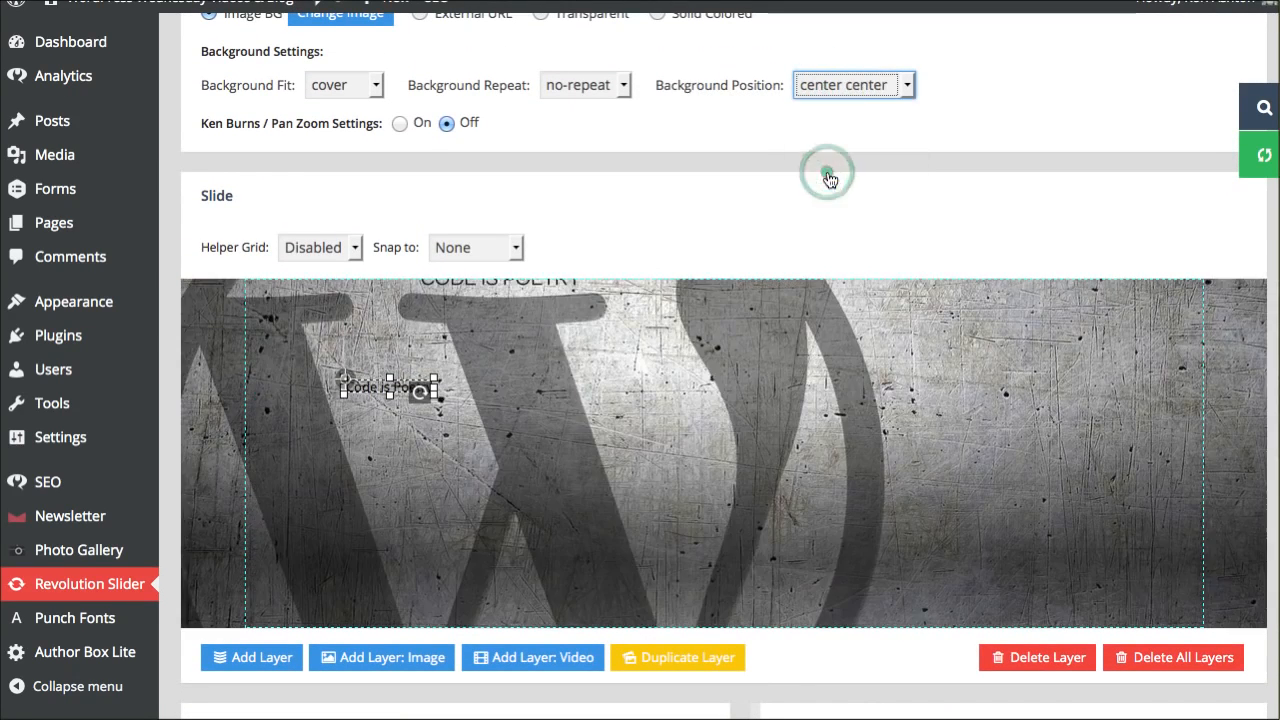
click(862, 87)
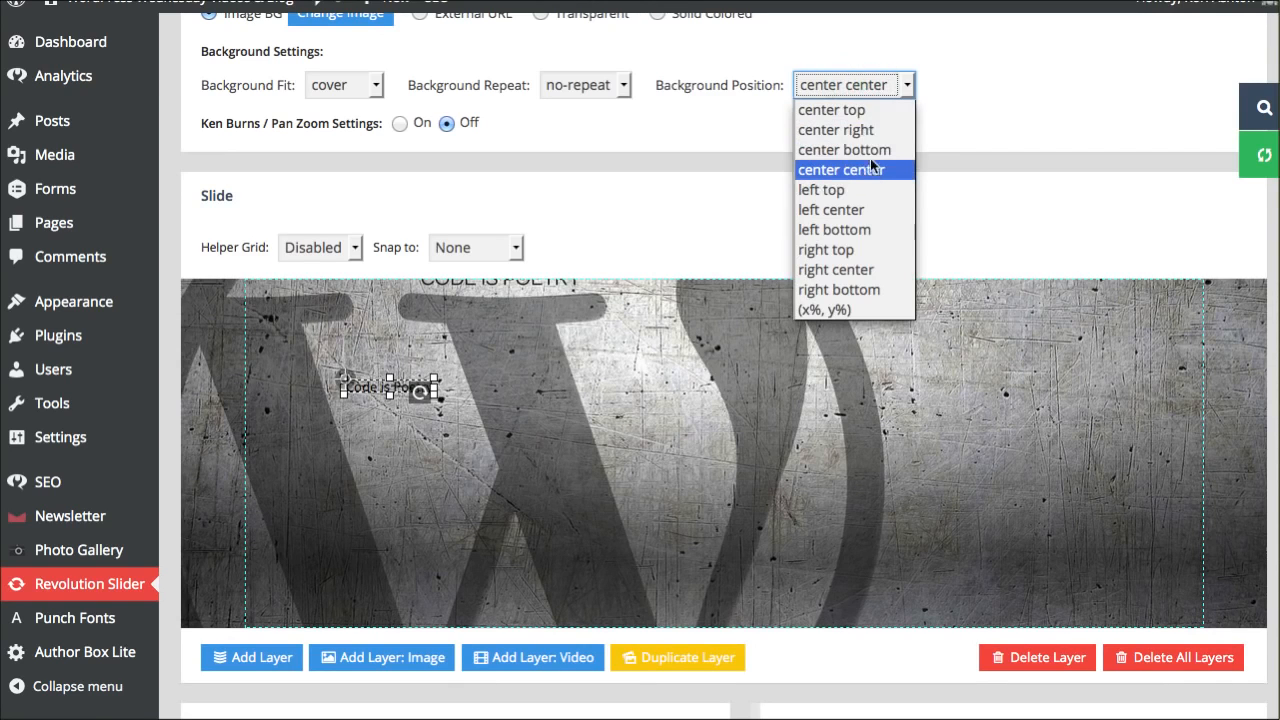
click(871, 145)
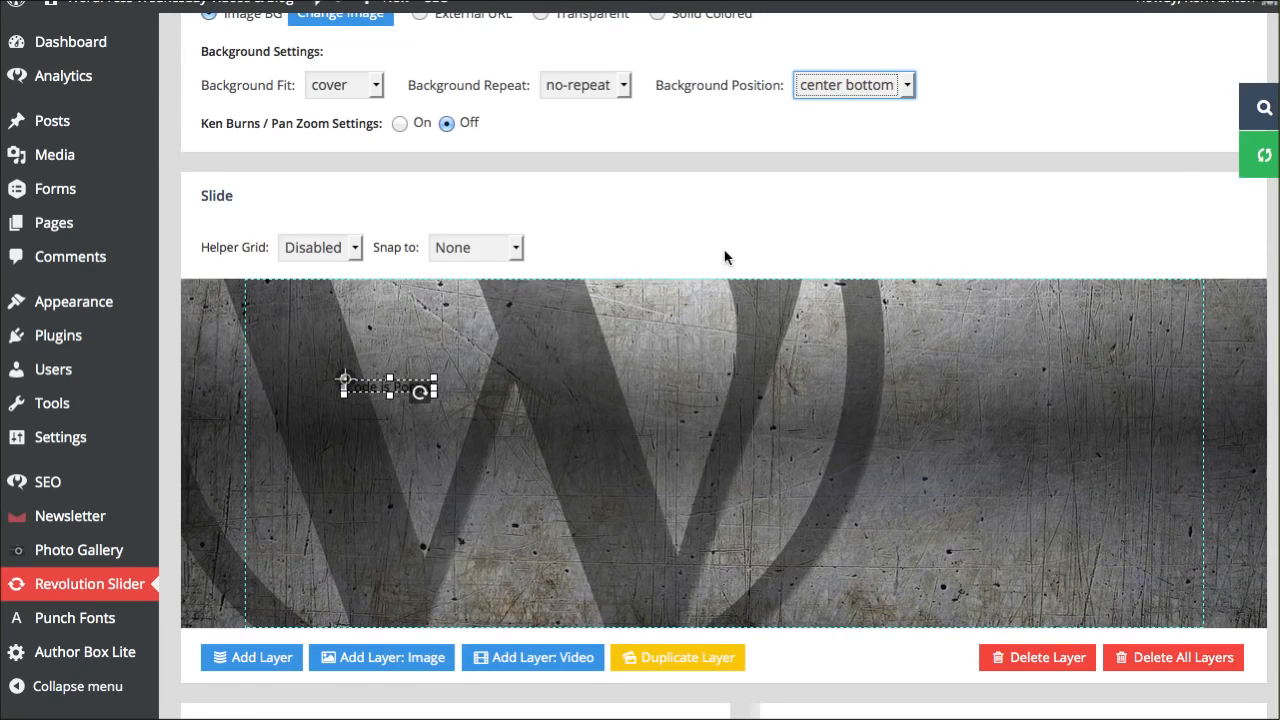
Apply the large_bg_black style to the "Code is Poetry" layer and move it to about X 25, Y 130 on the slide.
scroll(719, 262, down, 5)
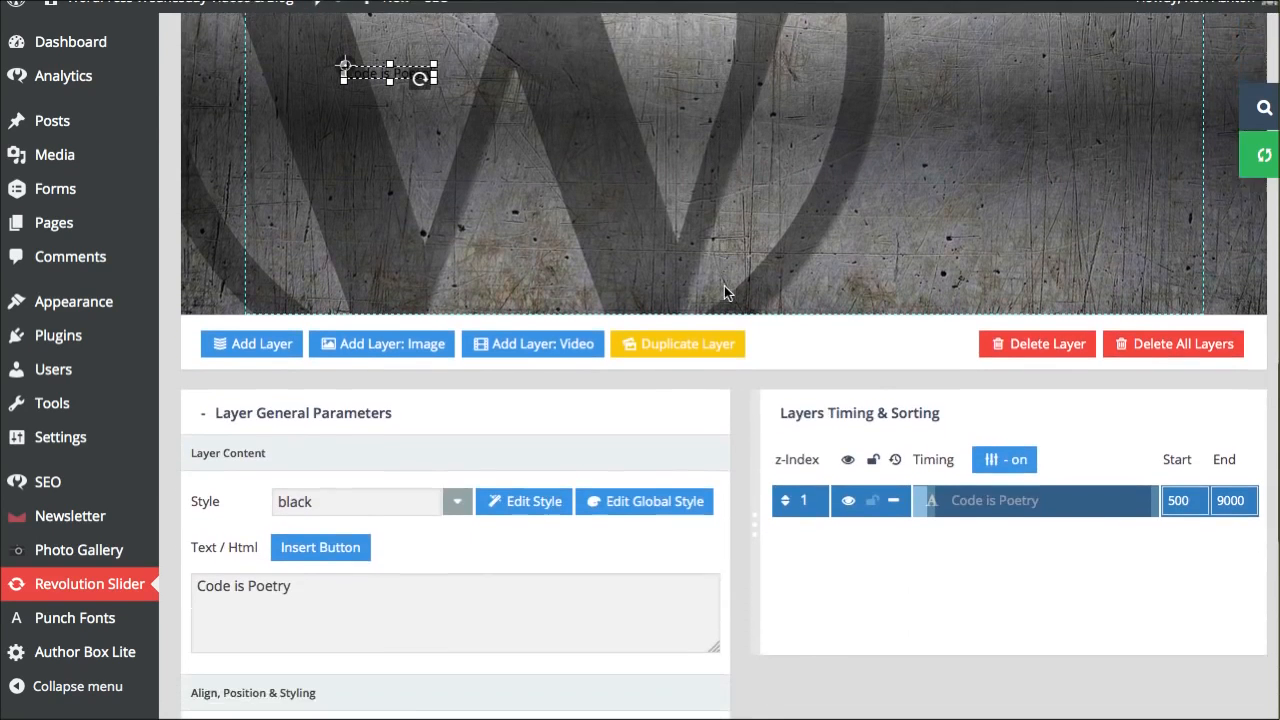
scroll(645, 503, up, 1)
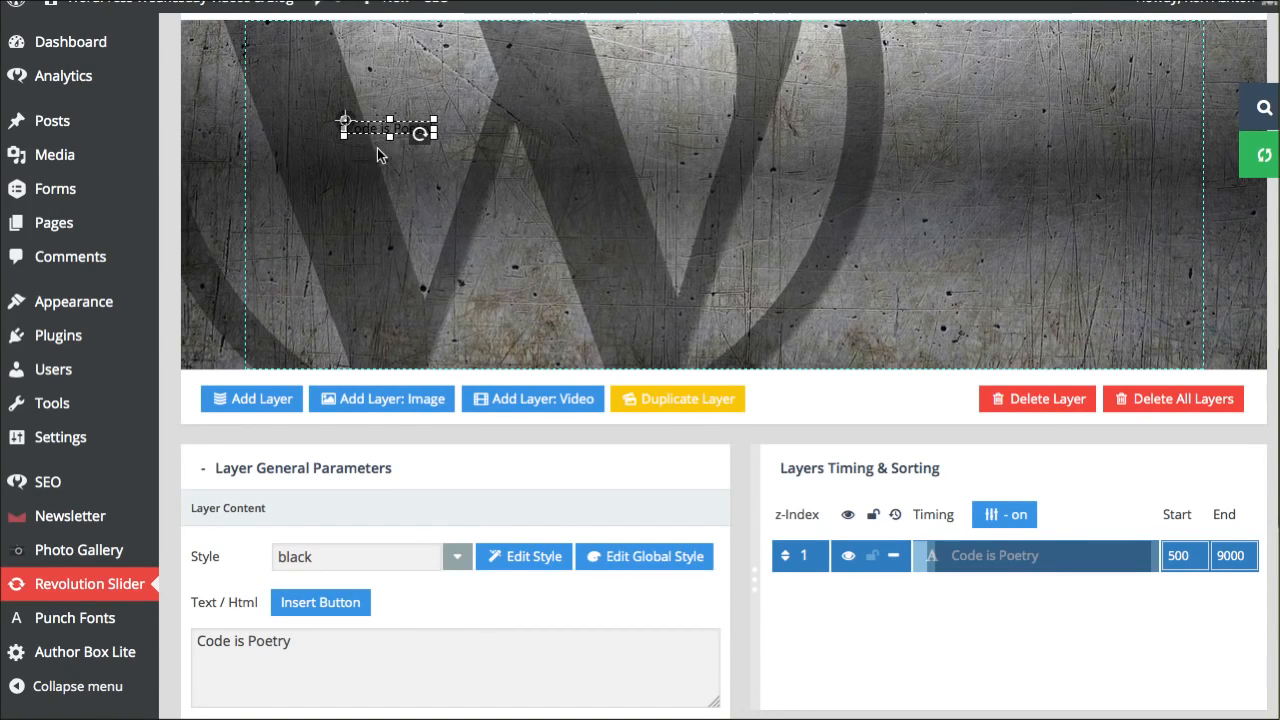
click(455, 560)
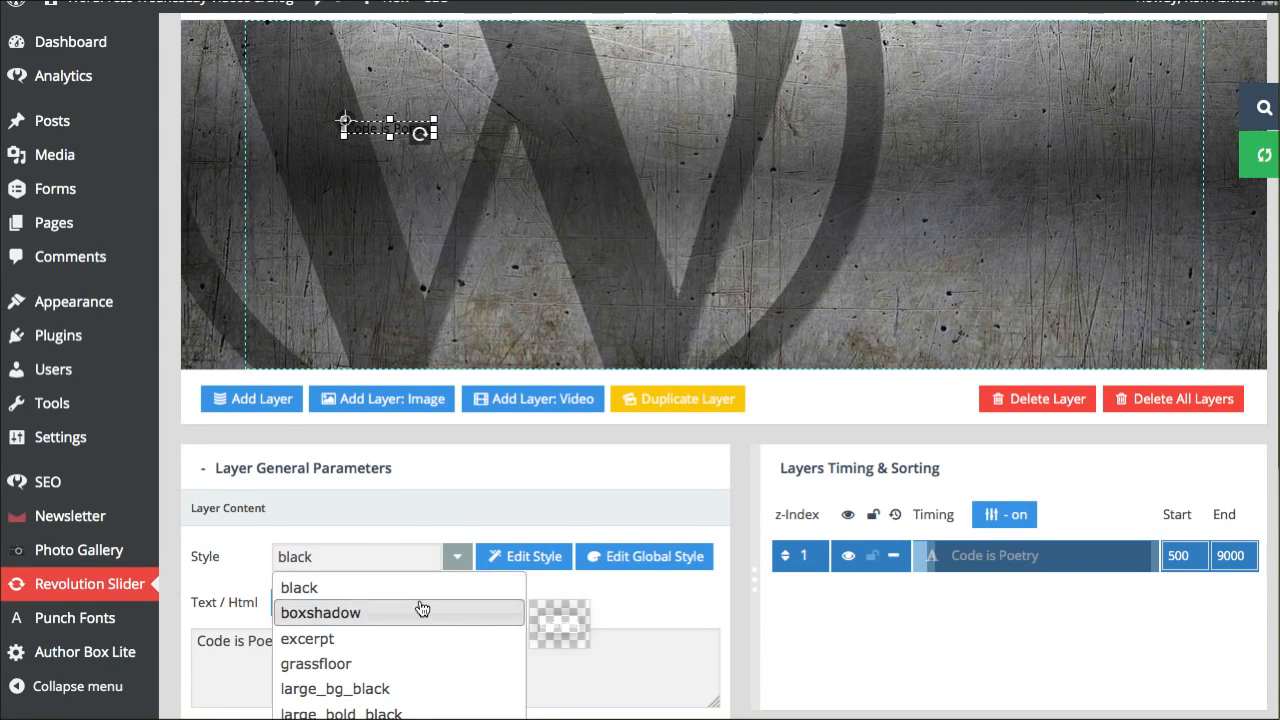
scroll(423, 605, down, 3)
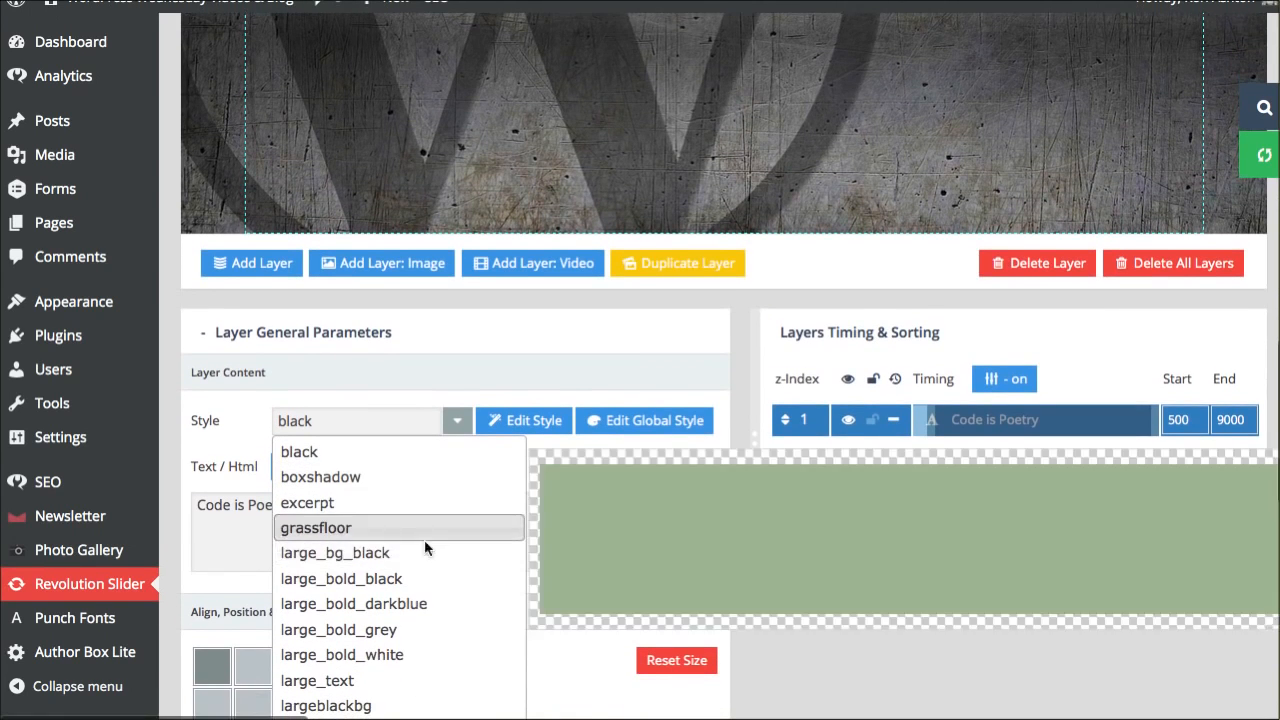
scroll(424, 545, down, 1)
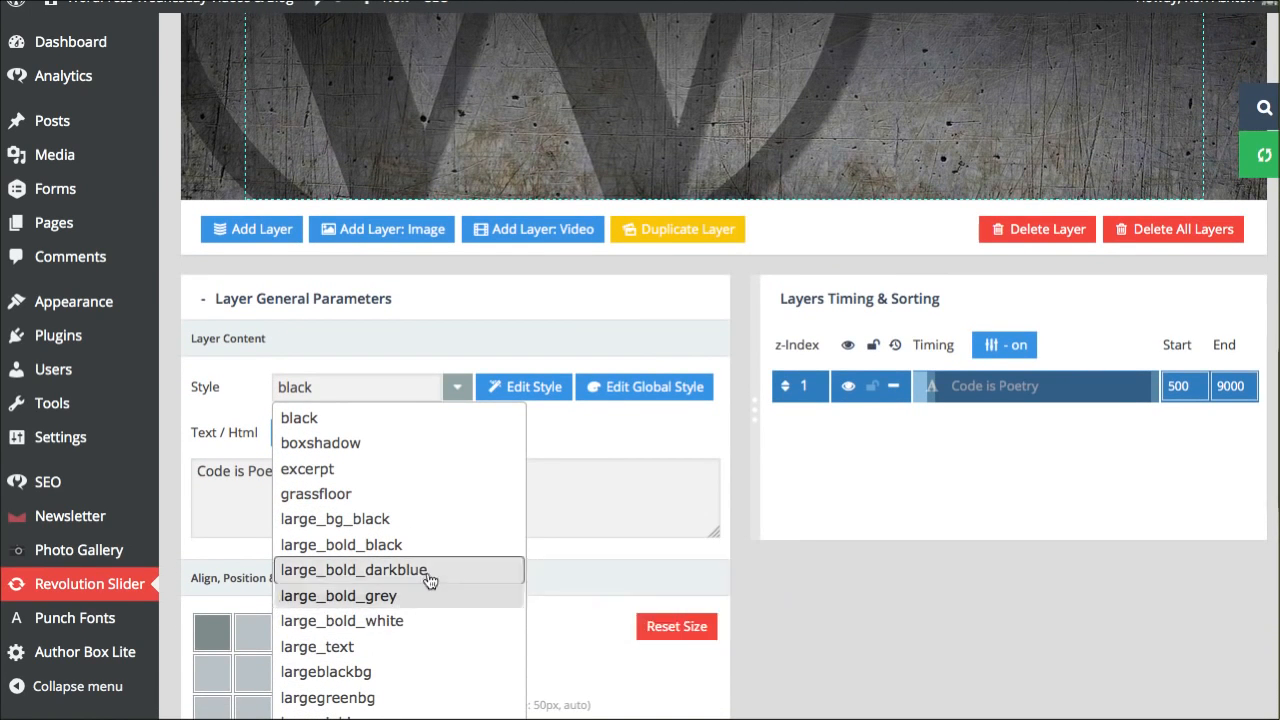
click(414, 522)
scroll(741, 470, up, 2)
scroll(741, 470, up, 3)
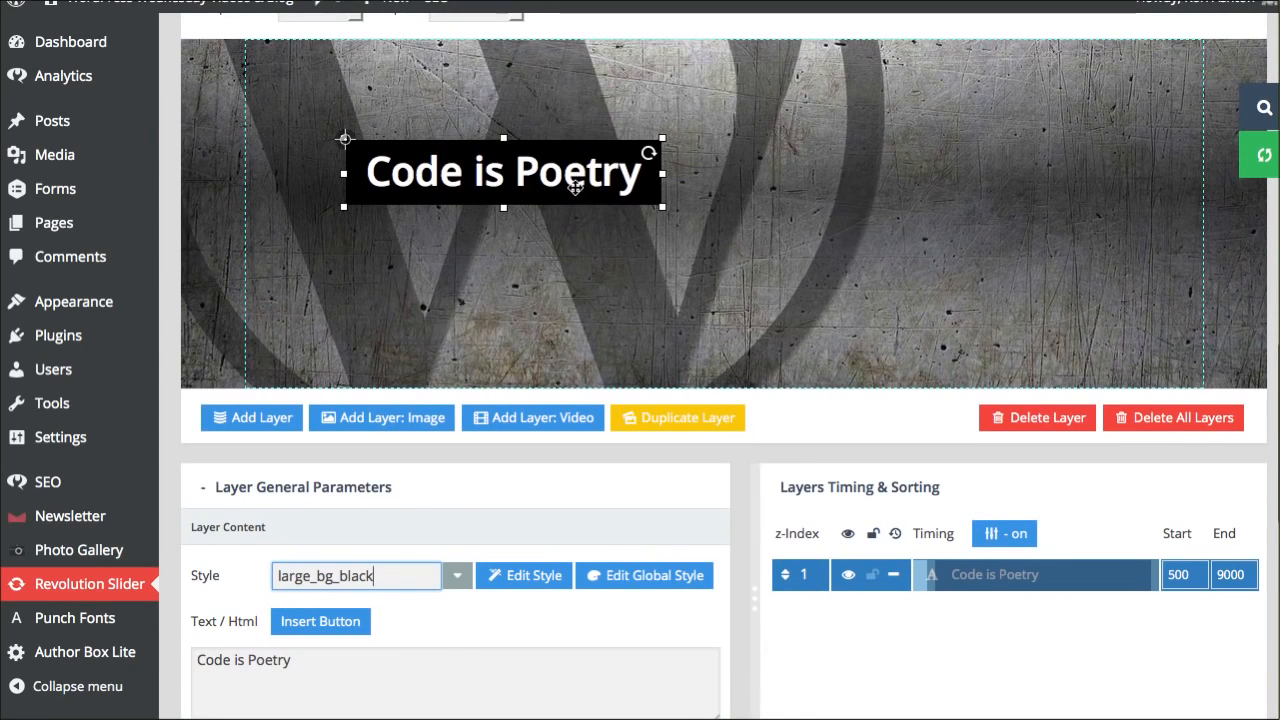
drag(577, 182, 500, 212)
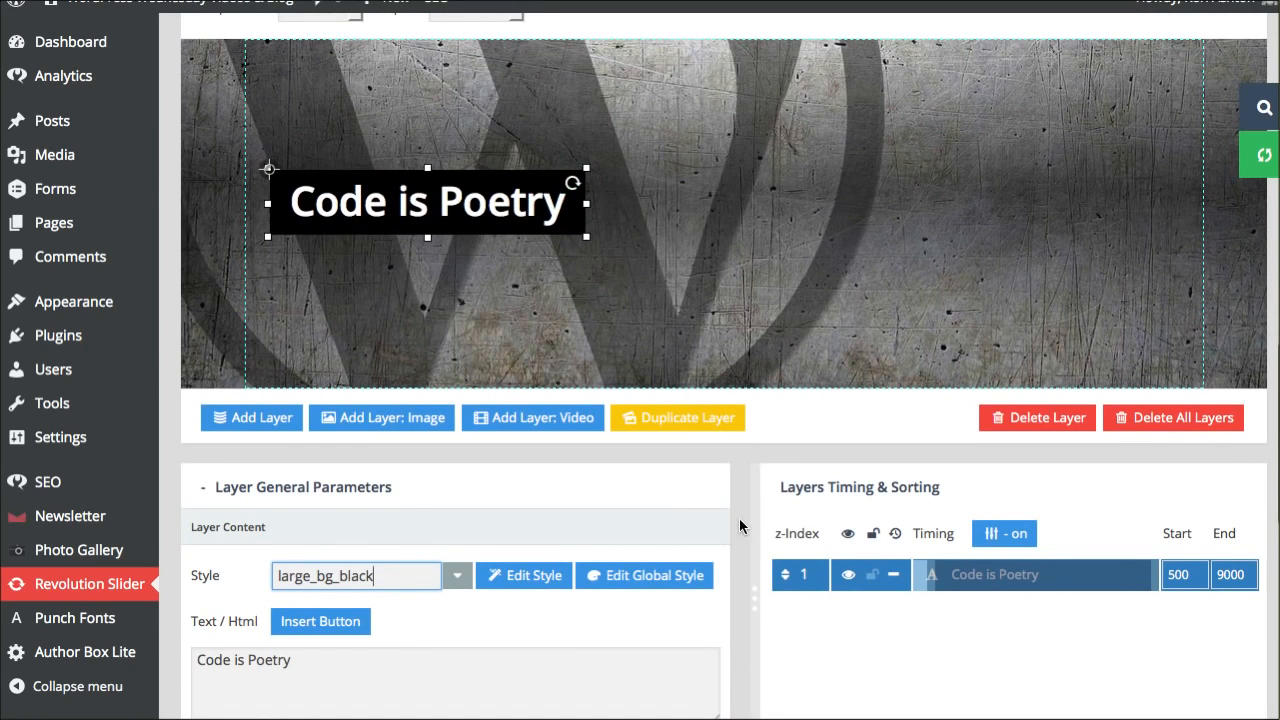
Open the layer's style for editing, check its font settings, and set its background color to #FF9022.
scroll(737, 517, down, 1)
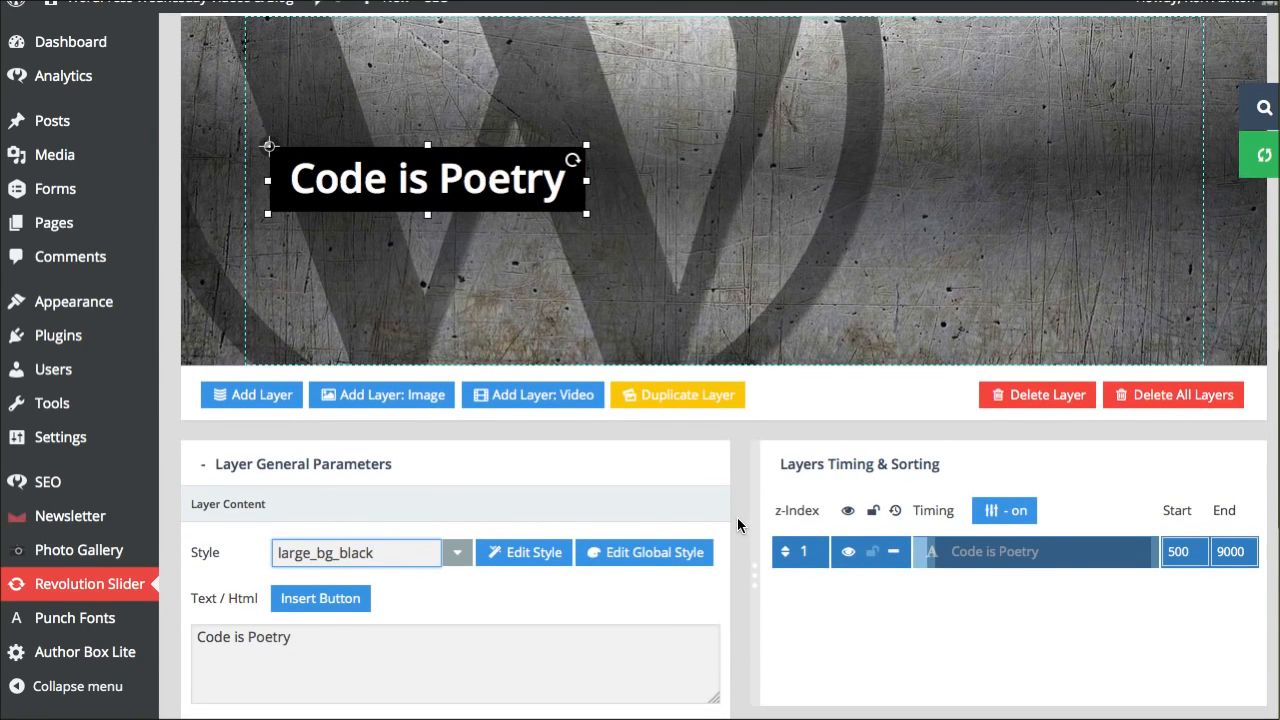
scroll(737, 517, down, 2)
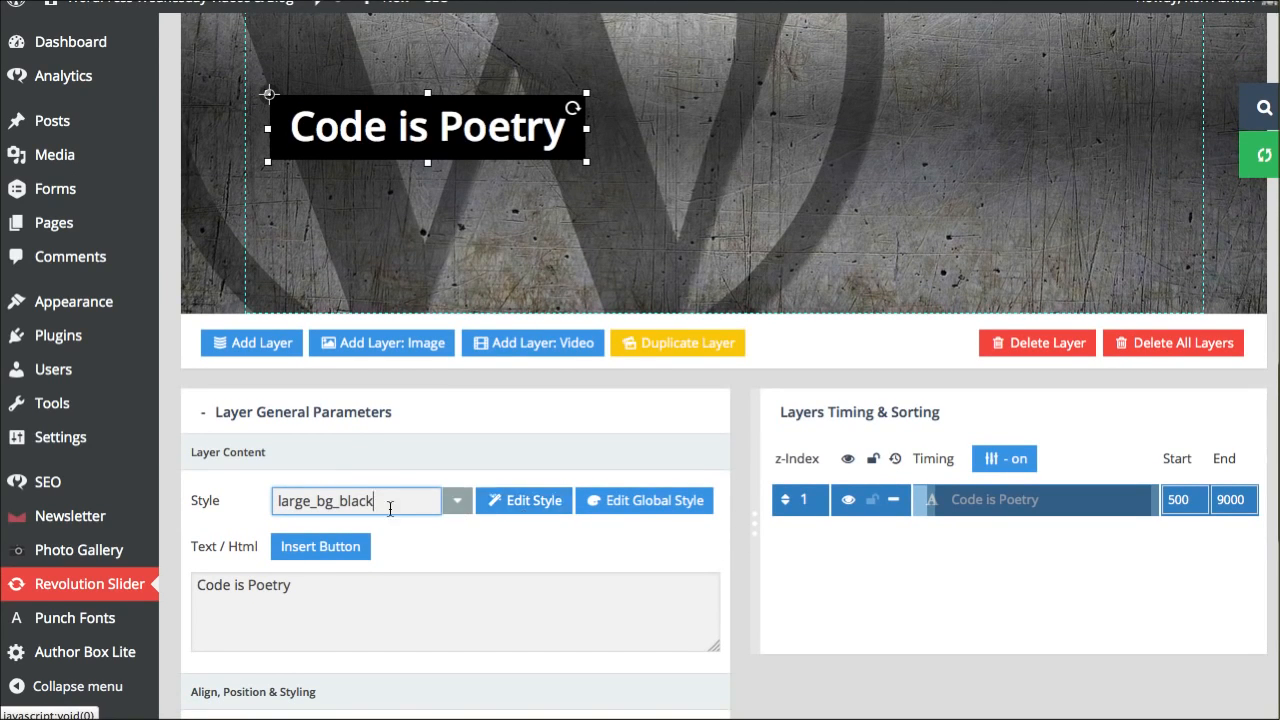
click(522, 503)
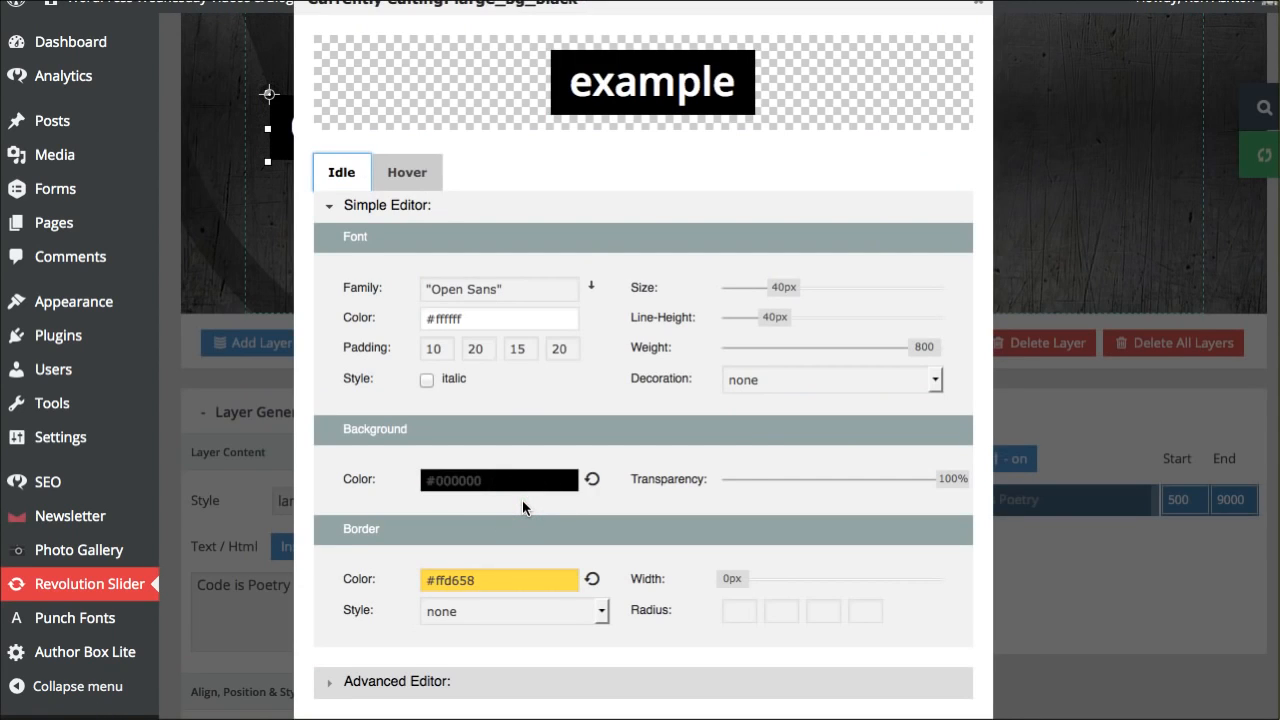
click(474, 289)
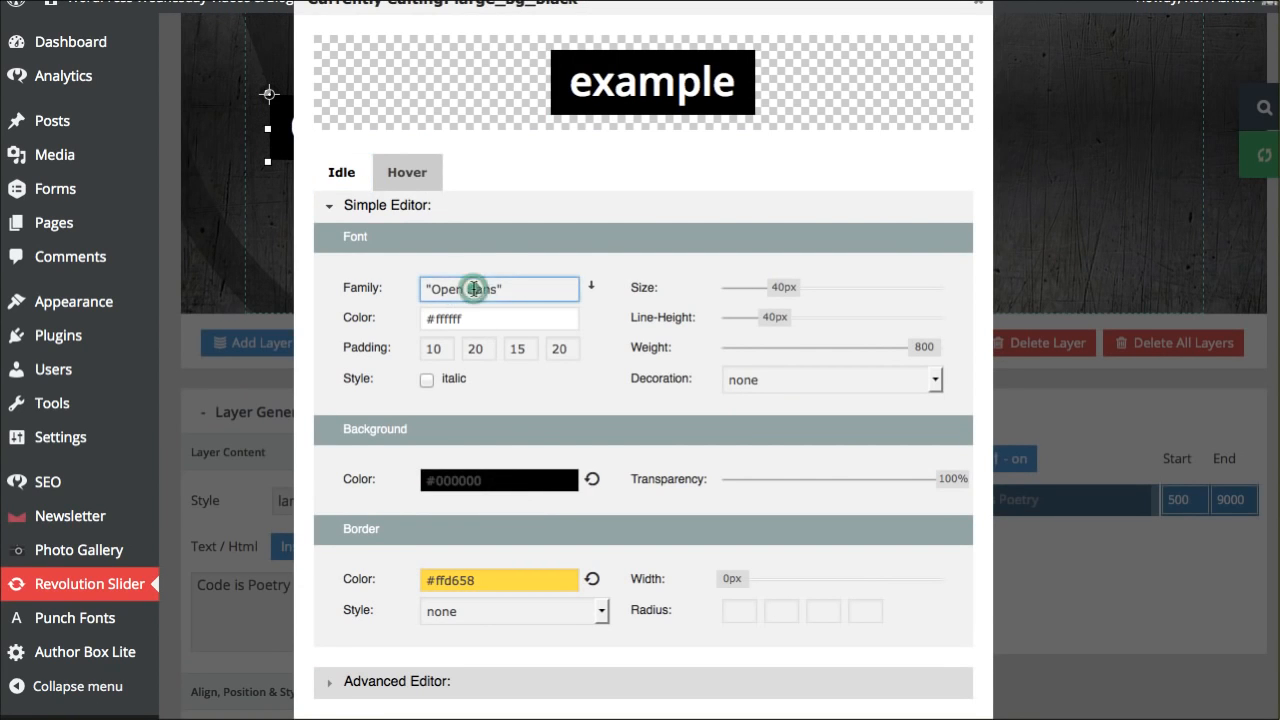
click(477, 318)
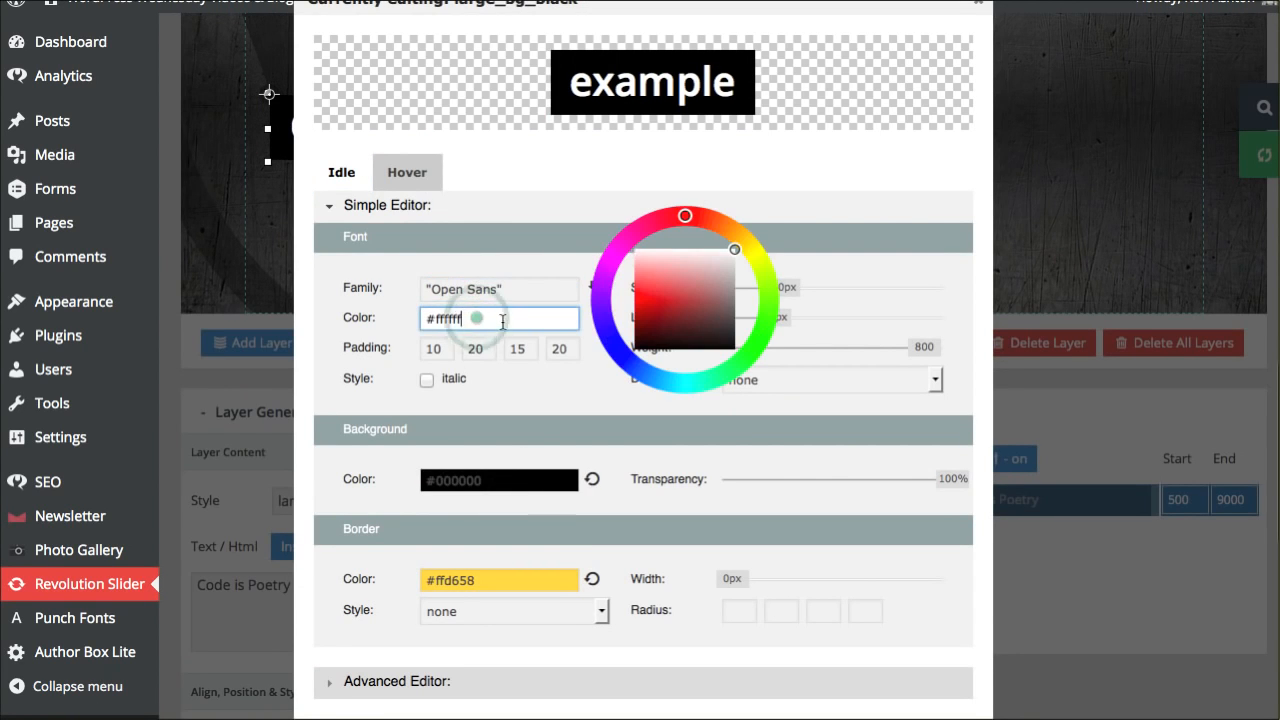
click(383, 345)
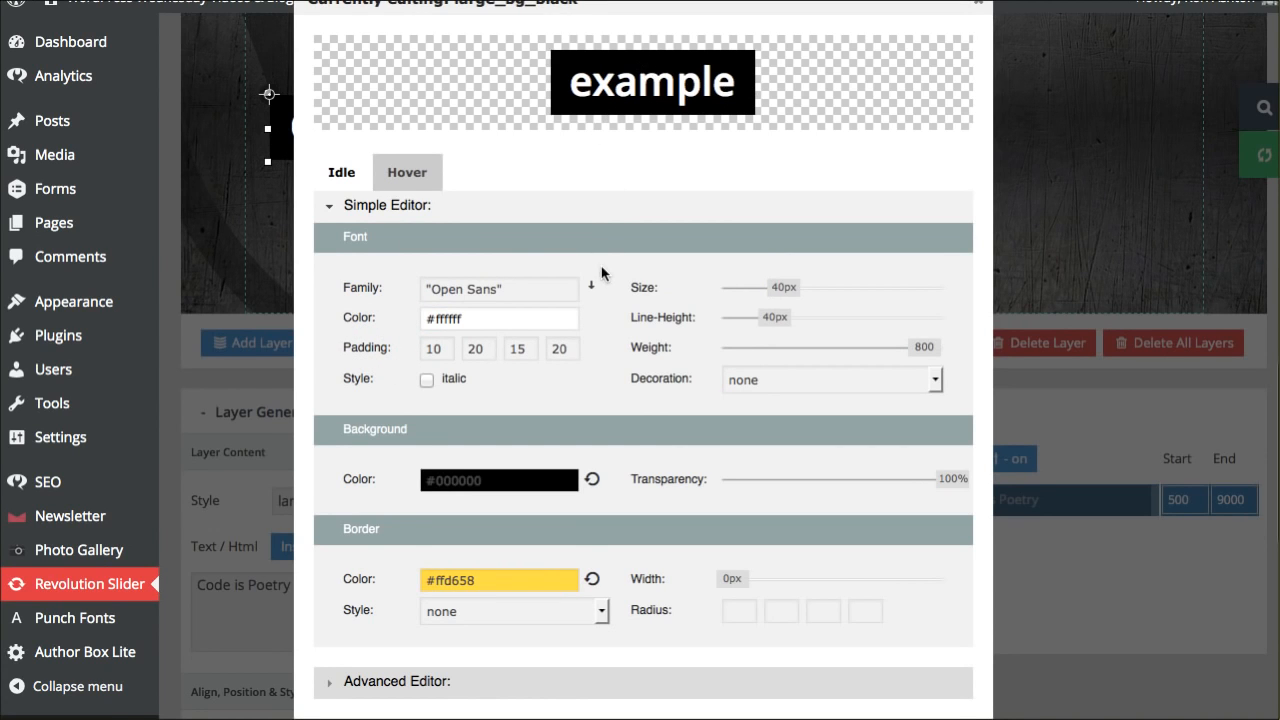
scroll(569, 374, down, 1)
click(489, 466)
drag(487, 466, 444, 466)
text(FF9022)
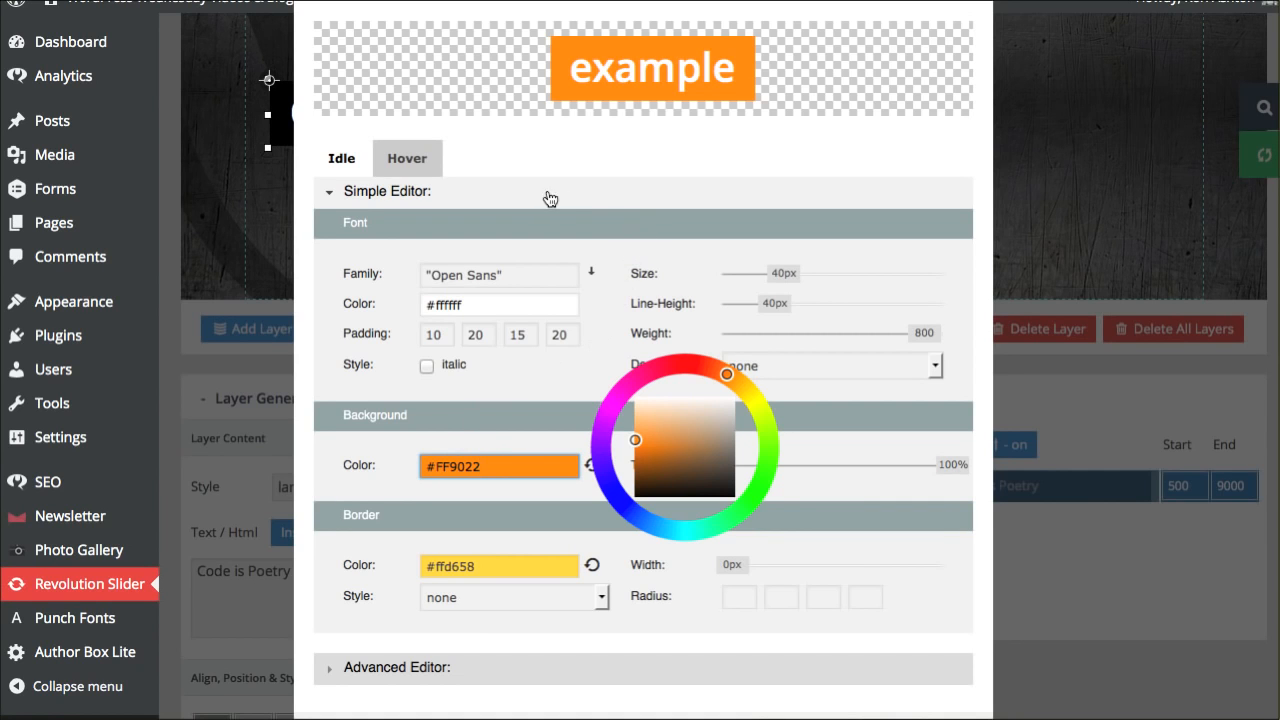
scroll(620, 524, down, 1)
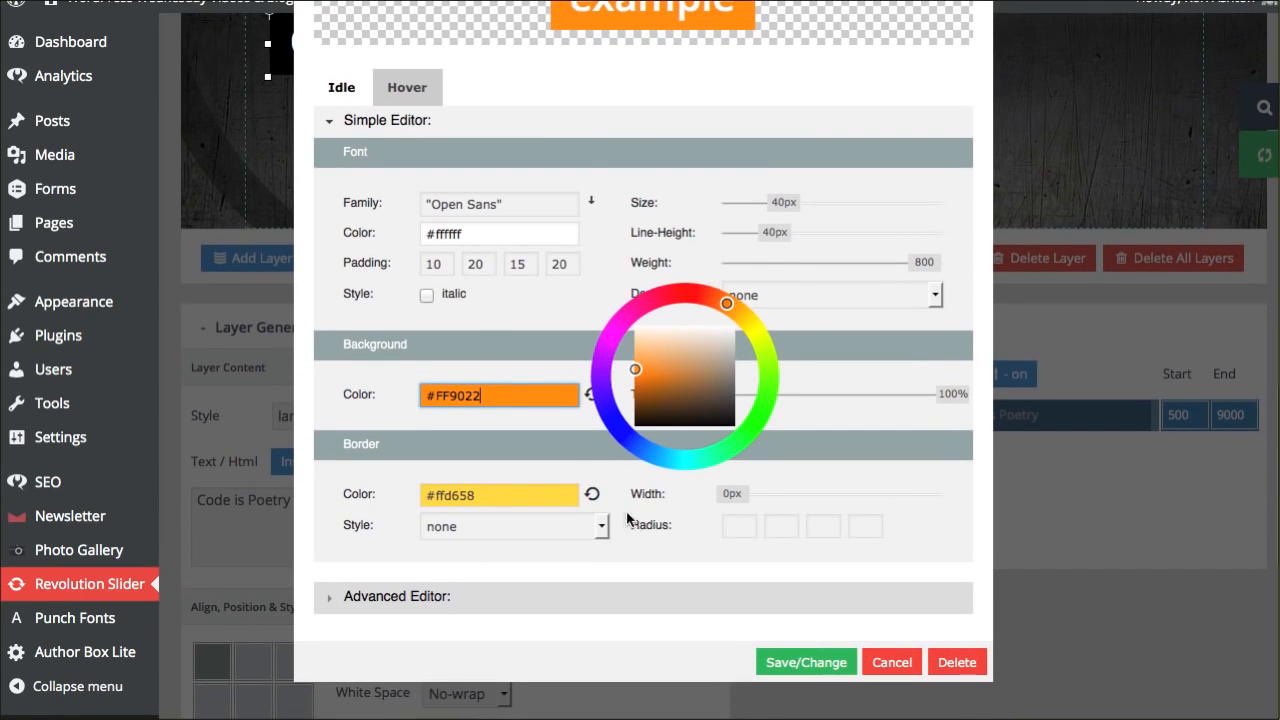
Save the modified style as a new class named large_bg_orange.
click(805, 664)
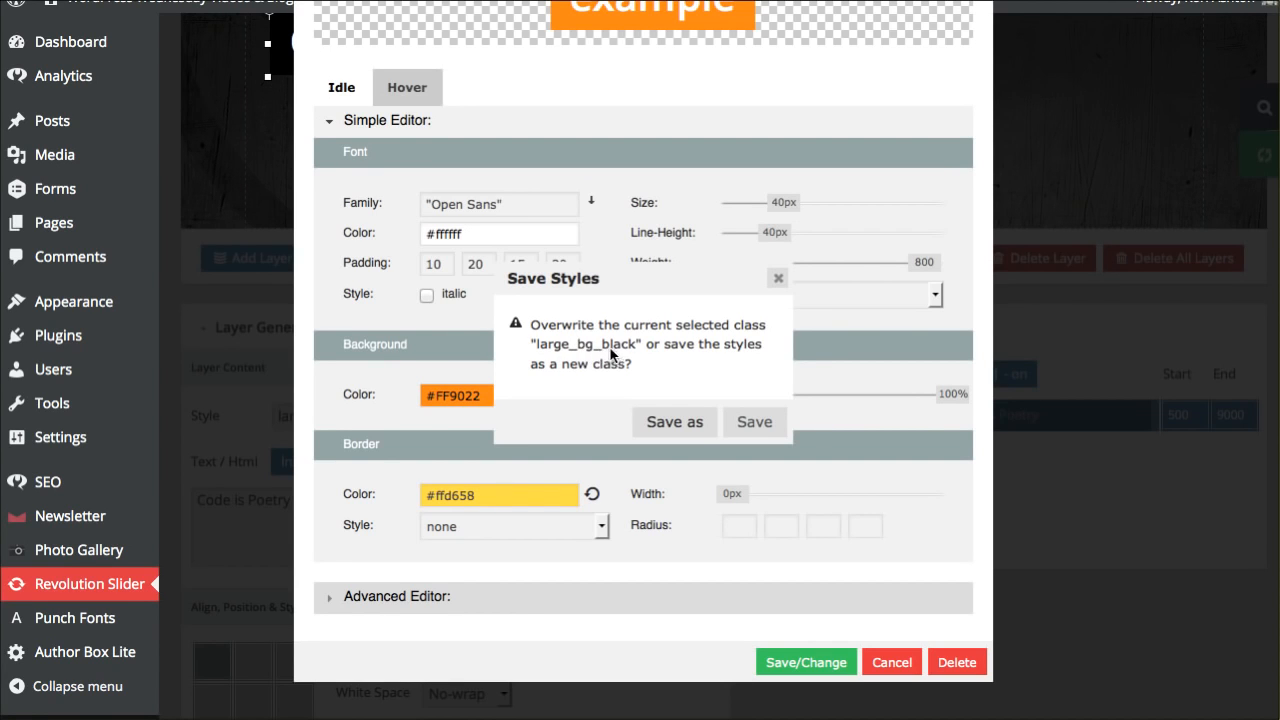
click(662, 422)
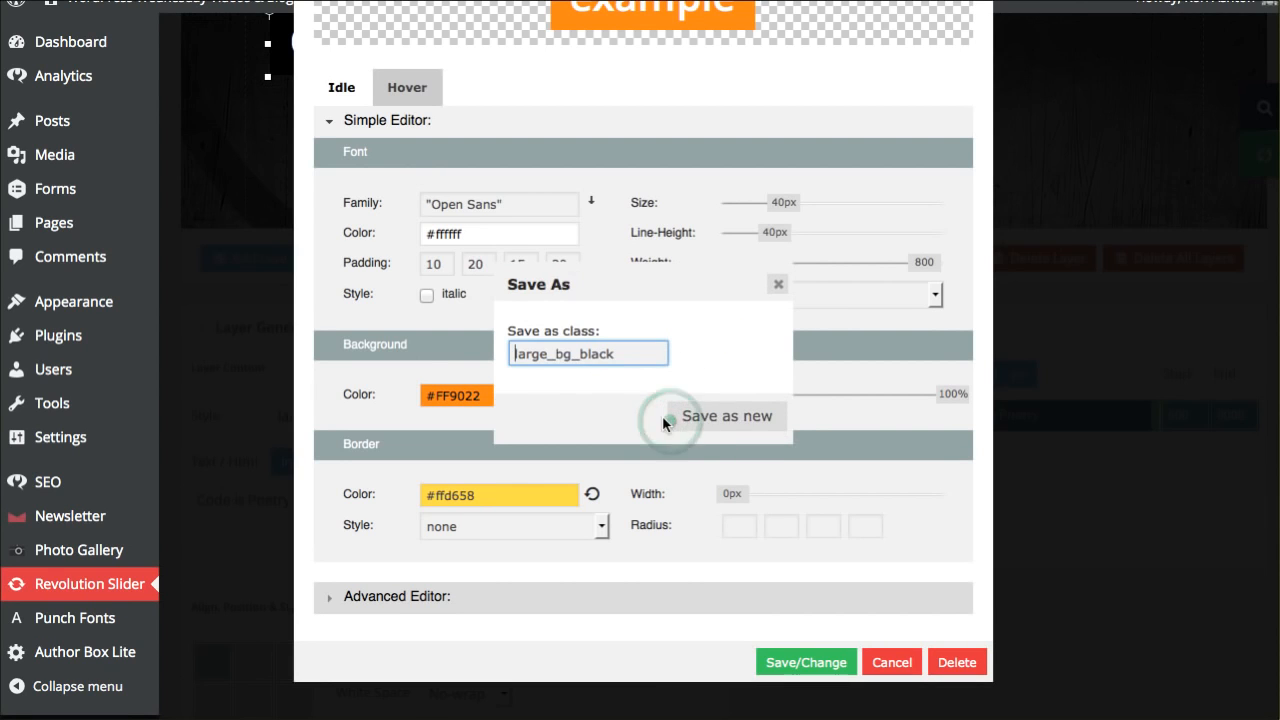
double_click(582, 357)
text(orange)
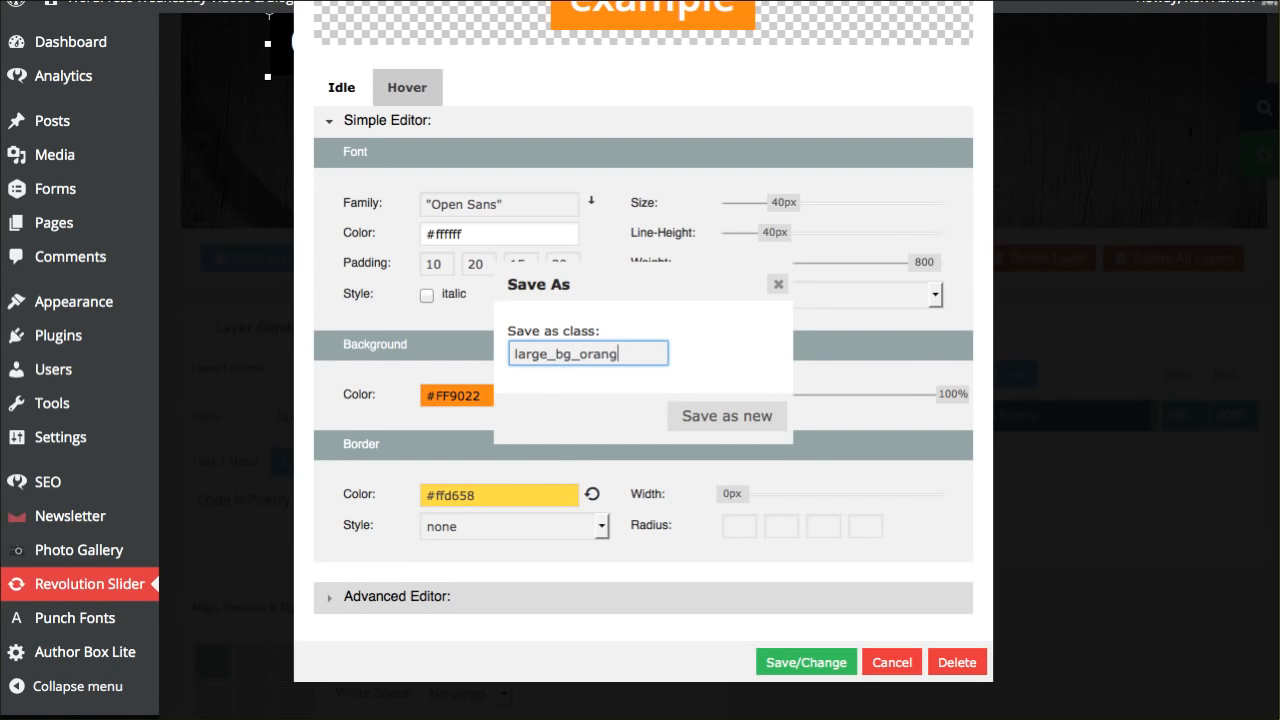
click(714, 418)
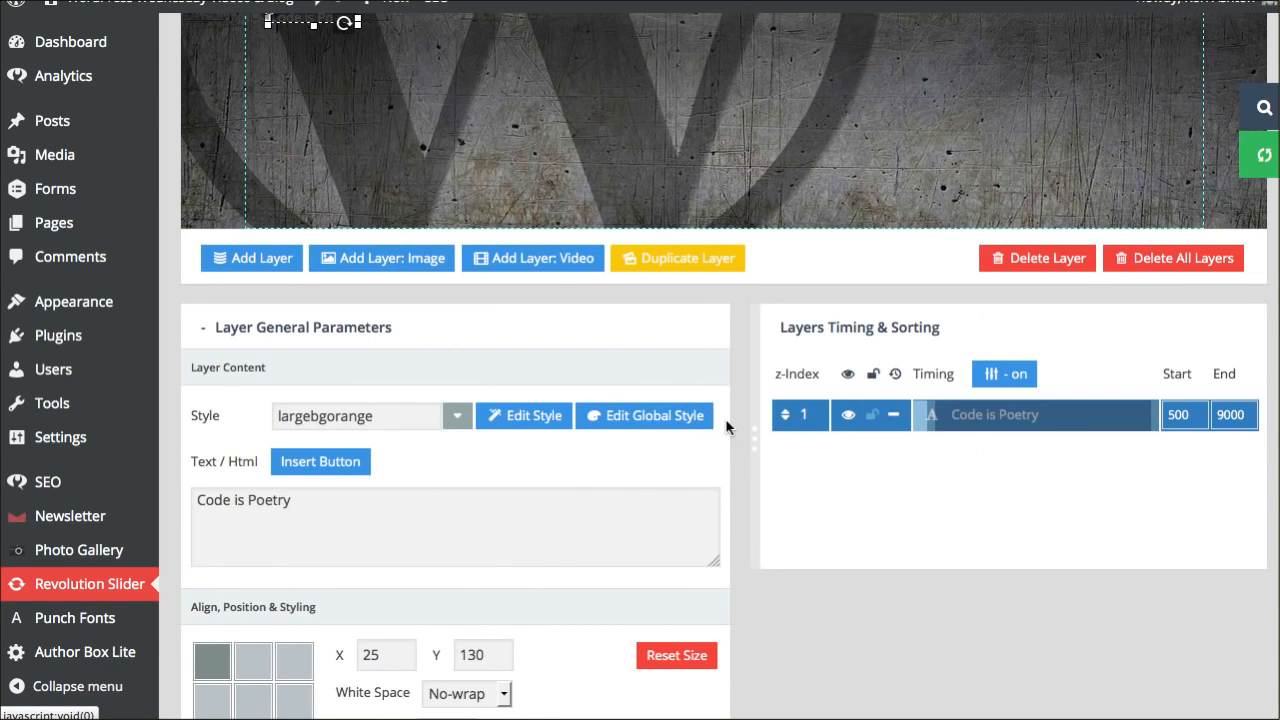
scroll(757, 443, up, 3)
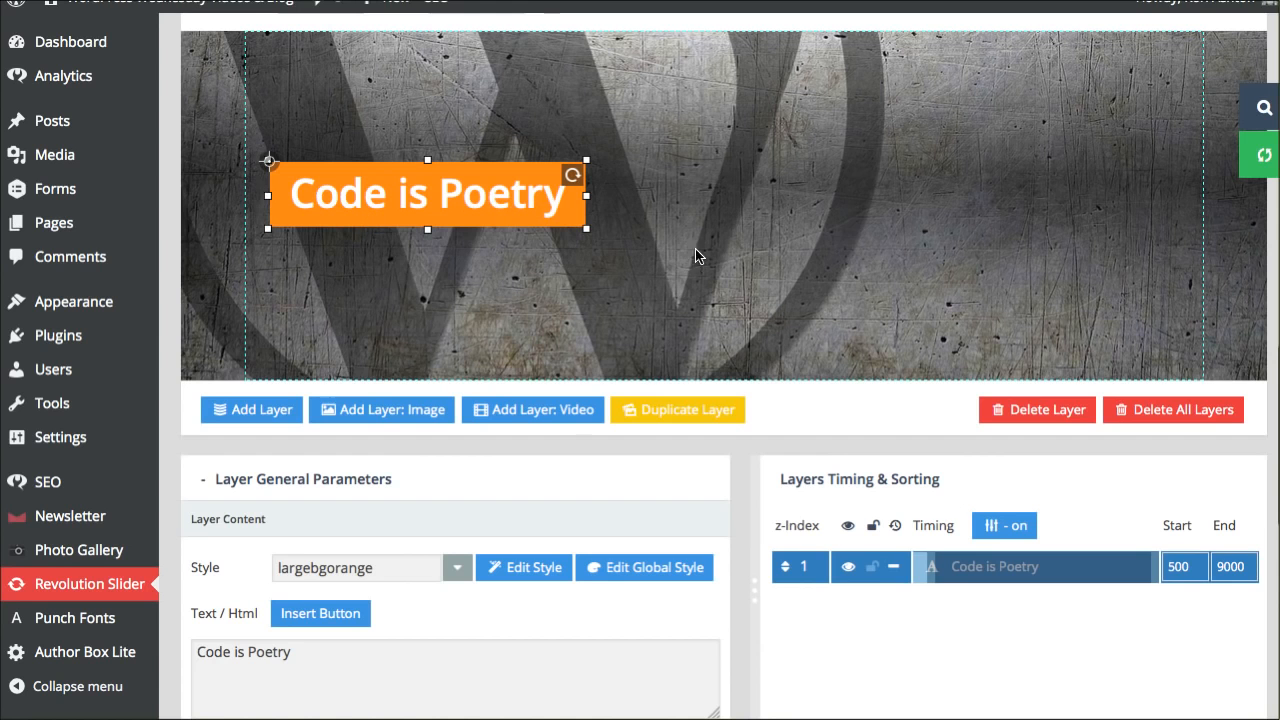
Open the layer's animation settings, set the start easing to Elastic.easeIn, and check the transition preview.
scroll(751, 265, down, 5)
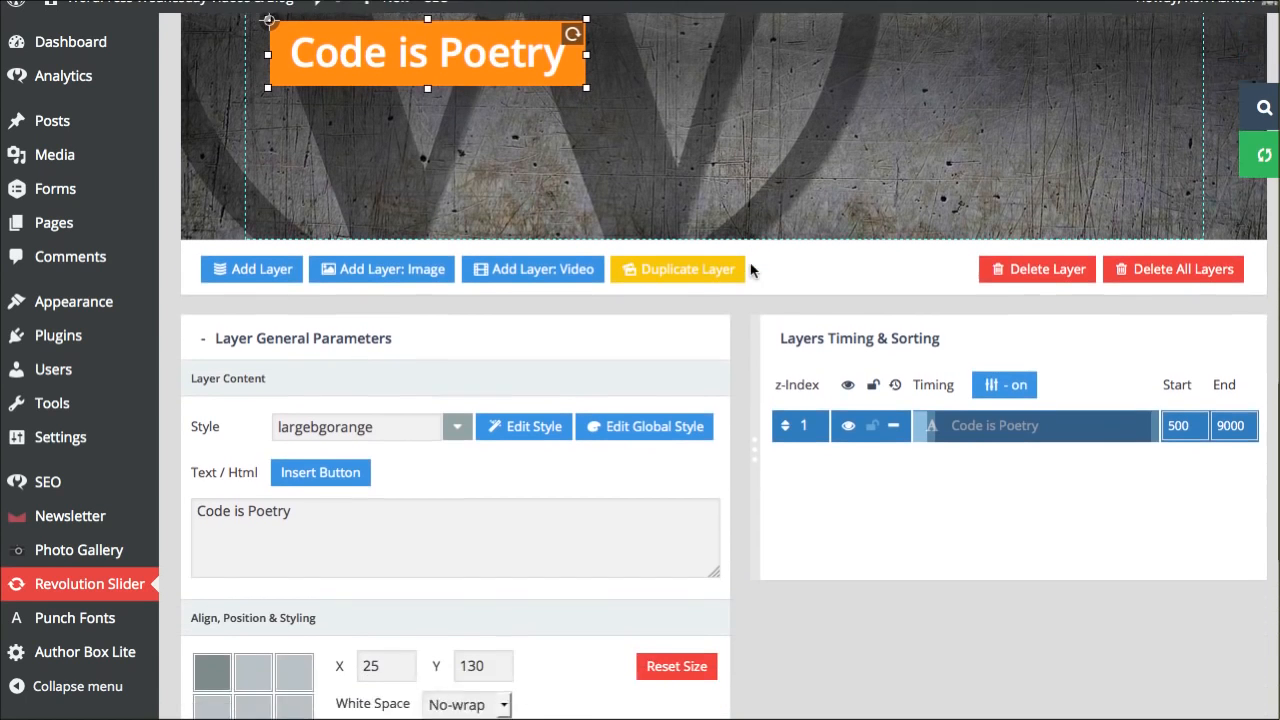
scroll(753, 272, down, 10)
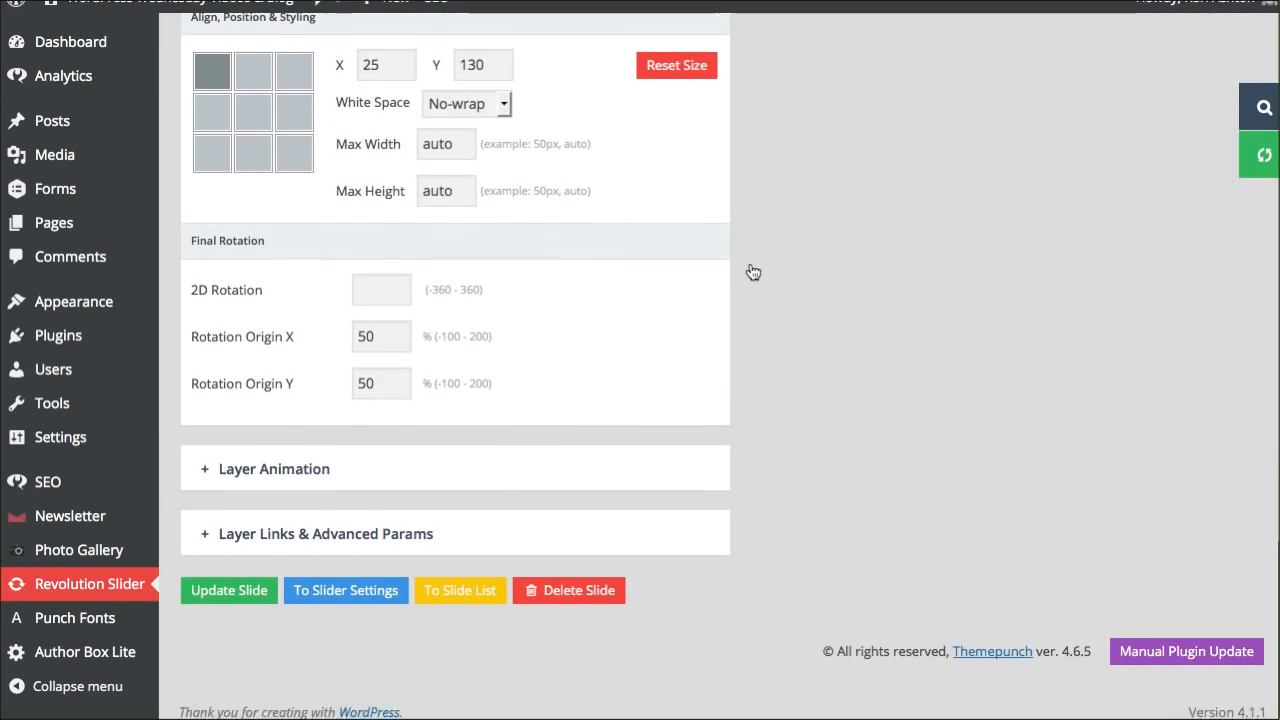
click(305, 469)
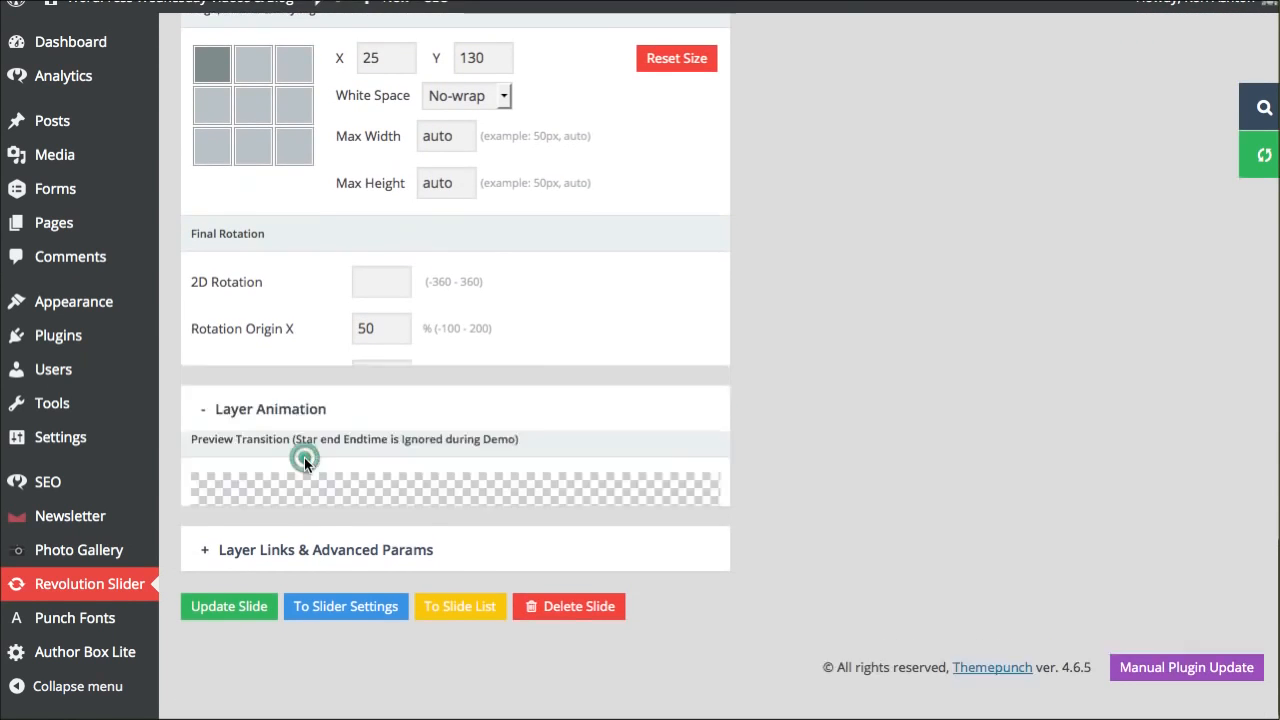
click(480, 190)
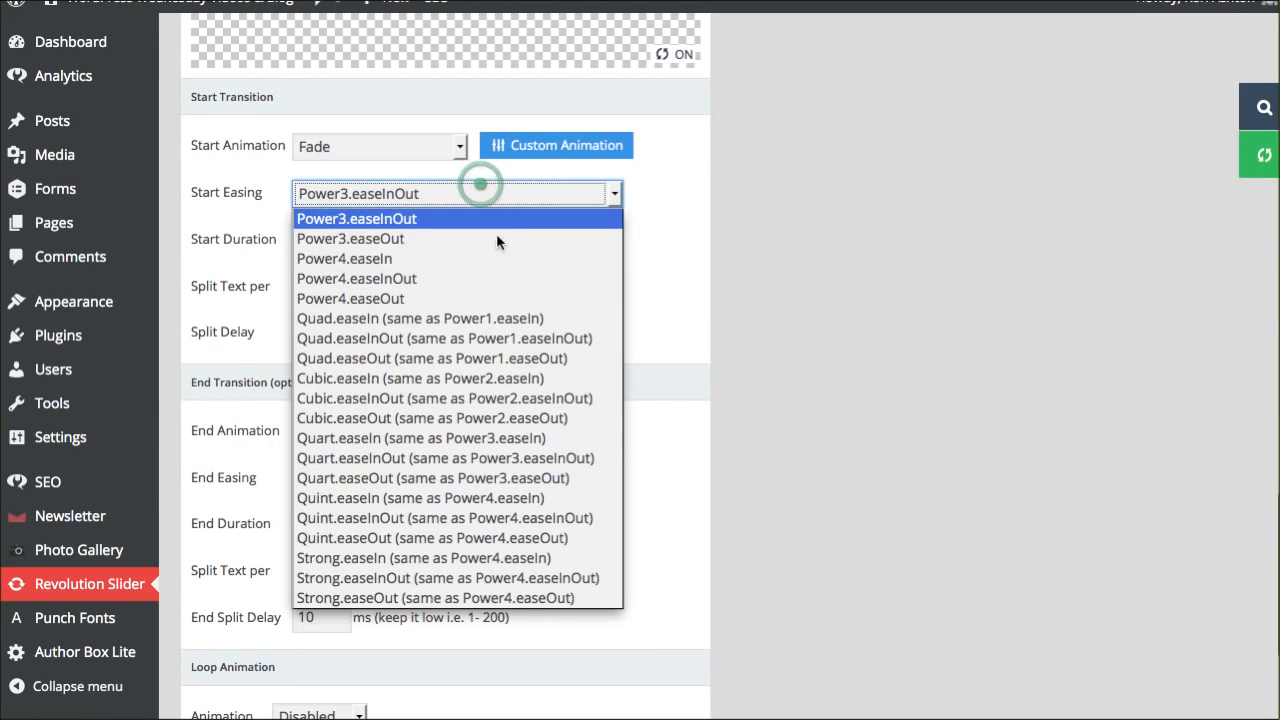
scroll(400, 420, down, 5)
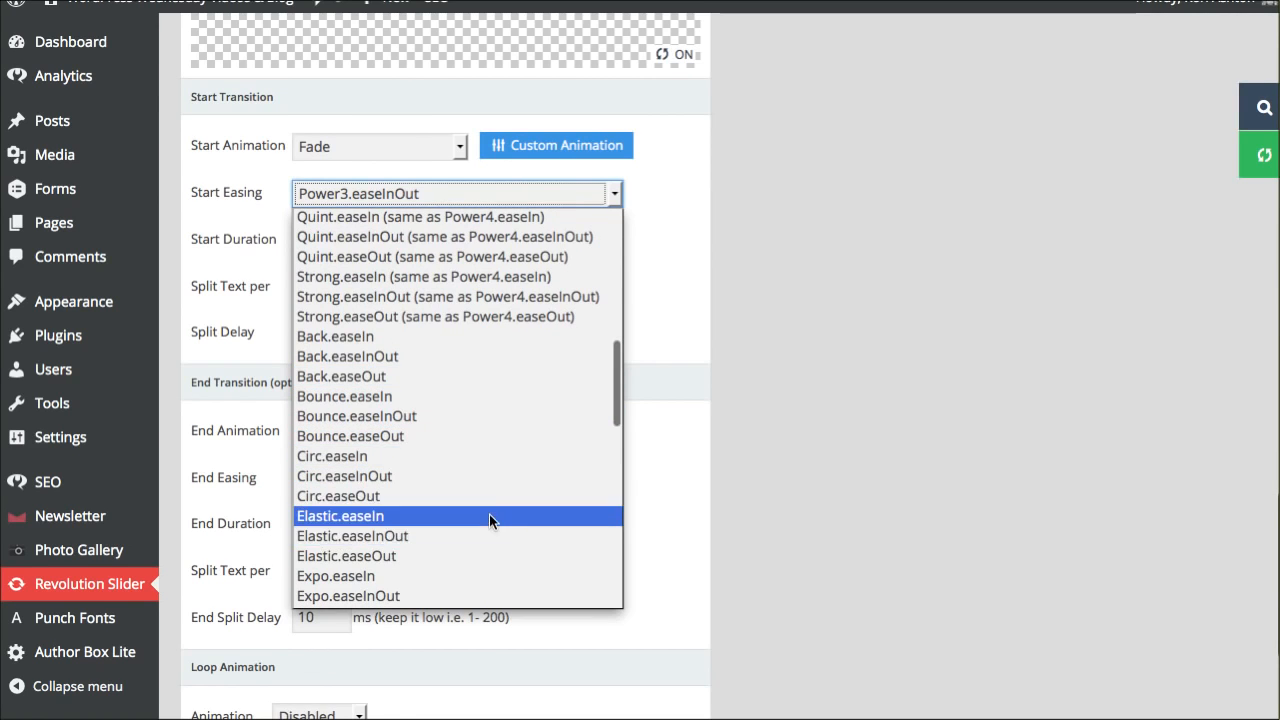
click(489, 515)
scroll(758, 468, up, 5)
scroll(724, 468, up, 3)
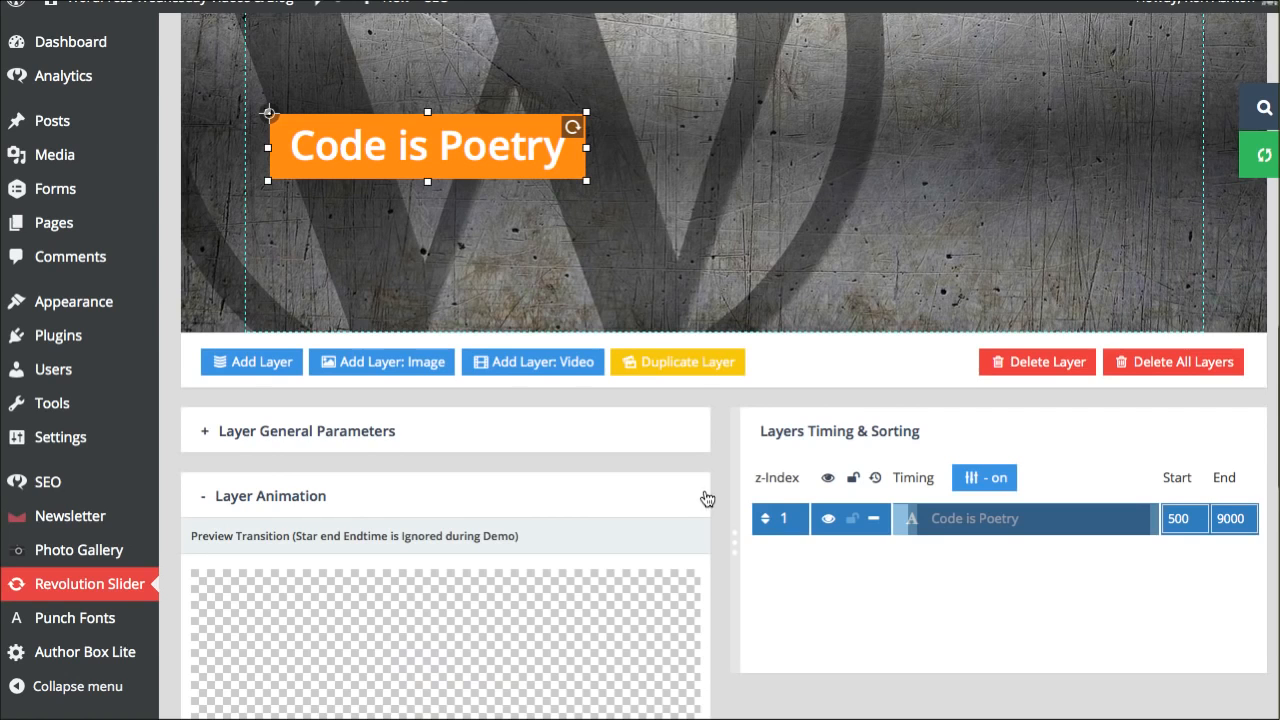
scroll(710, 487, down, 3)
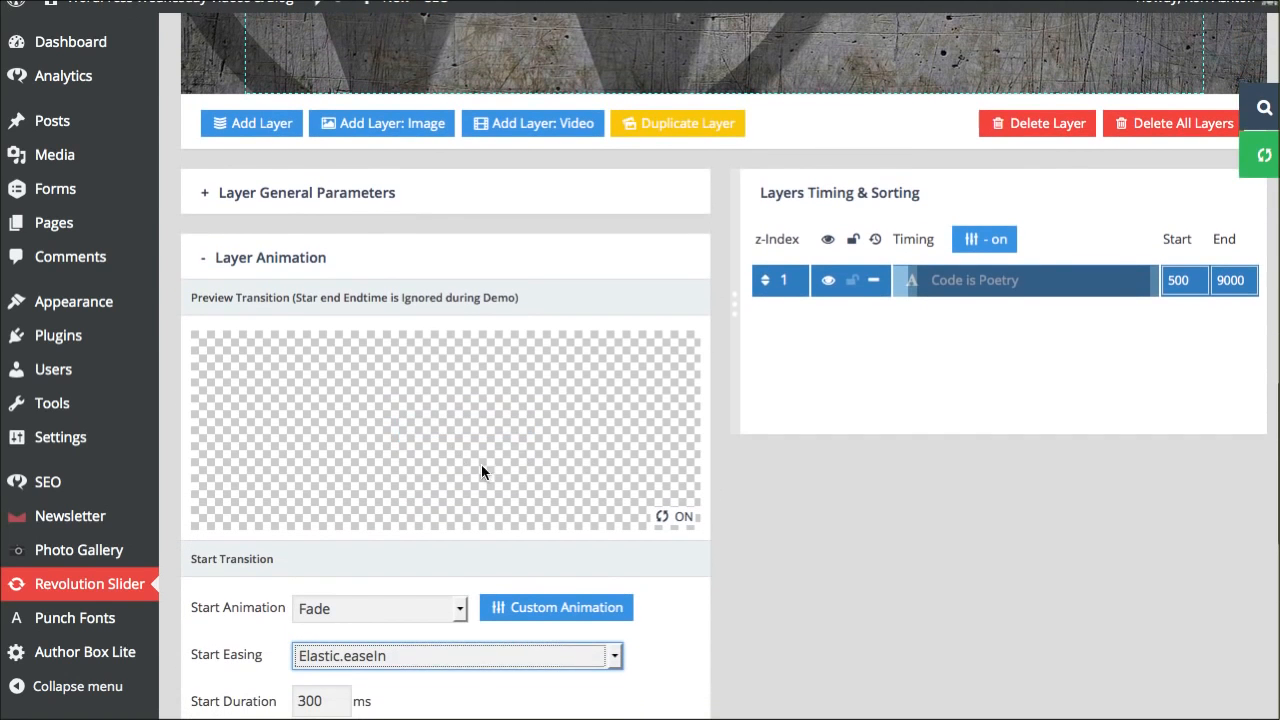
scroll(772, 465, down, 5)
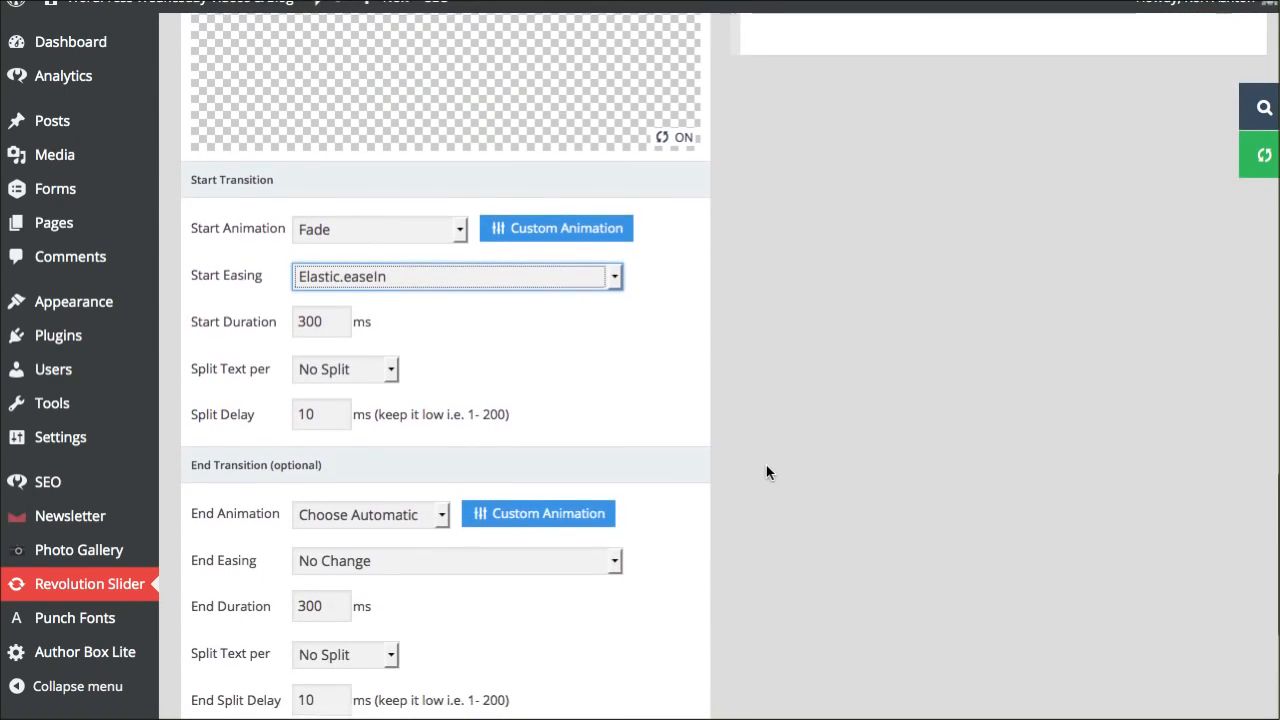
Try Circ.easeIn as the layer's start easing, and set it to Quint.easeIn (same as Power4.easeIn).
scroll(766, 472, up, 2)
click(528, 400)
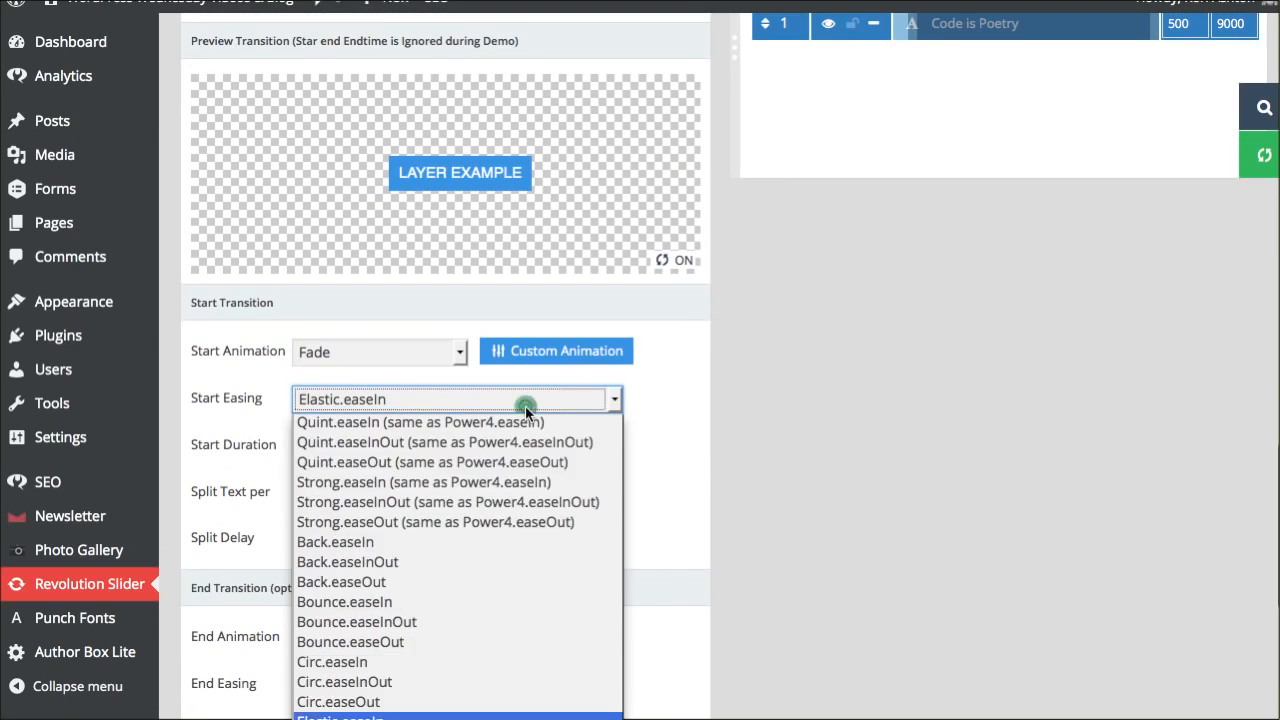
click(484, 664)
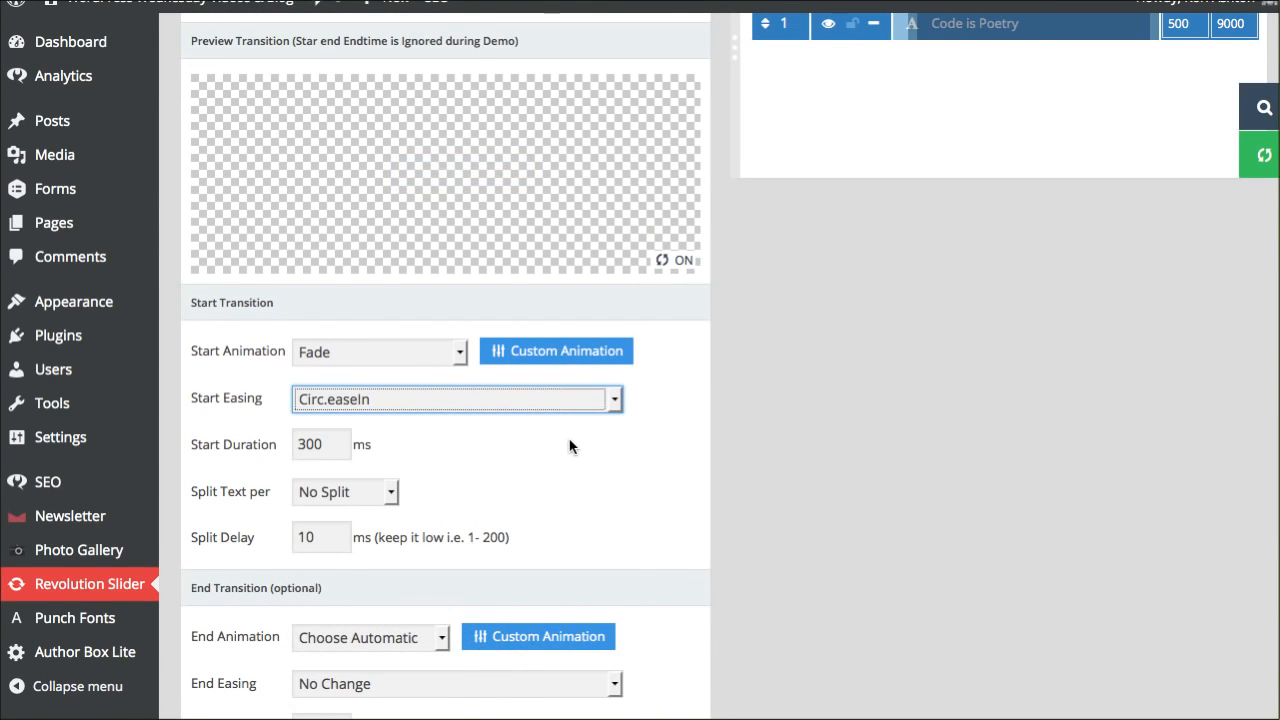
click(548, 402)
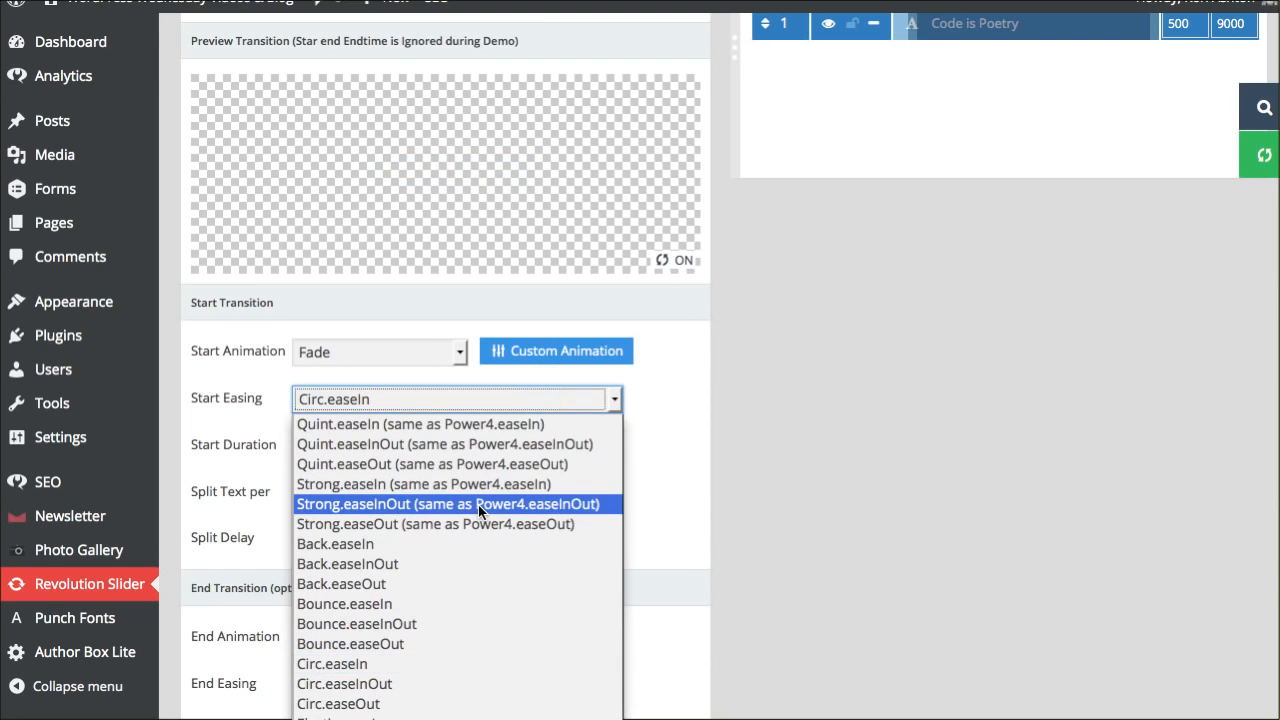
scroll(478, 504, up, 3)
click(473, 485)
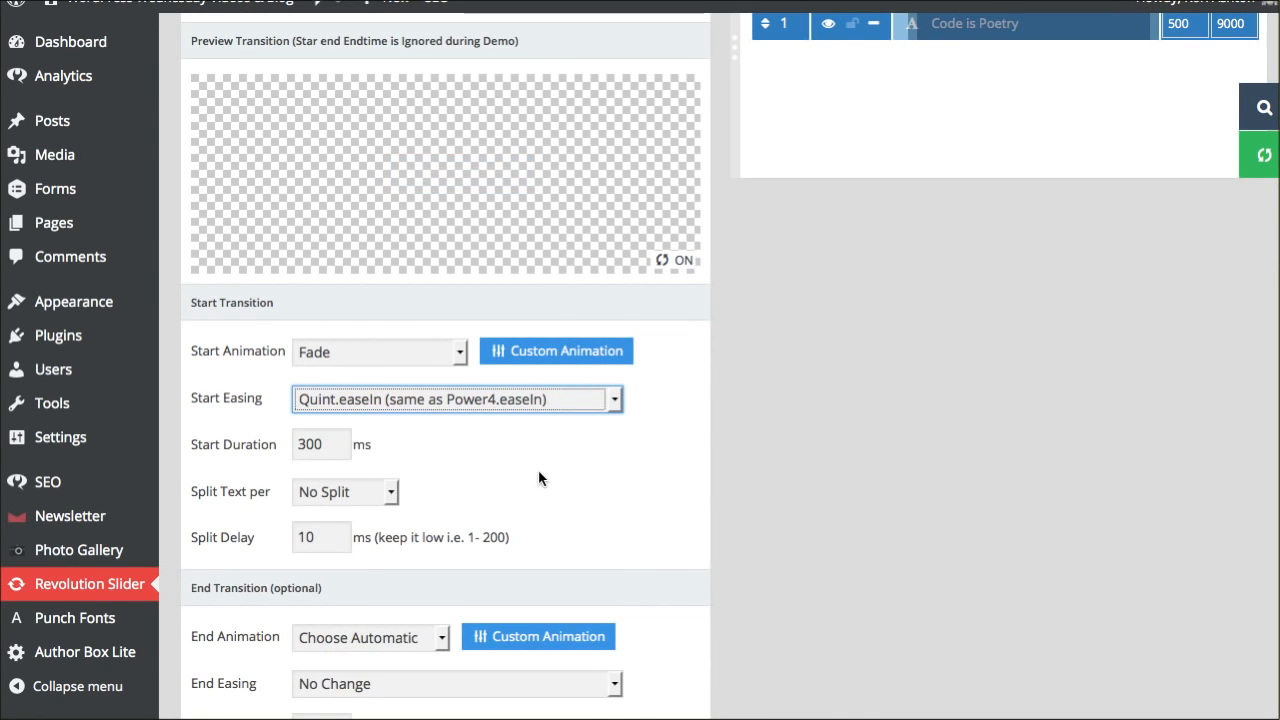
Try the easeInOutSine start easing together with the Short from Right start animation on the layer.
click(612, 400)
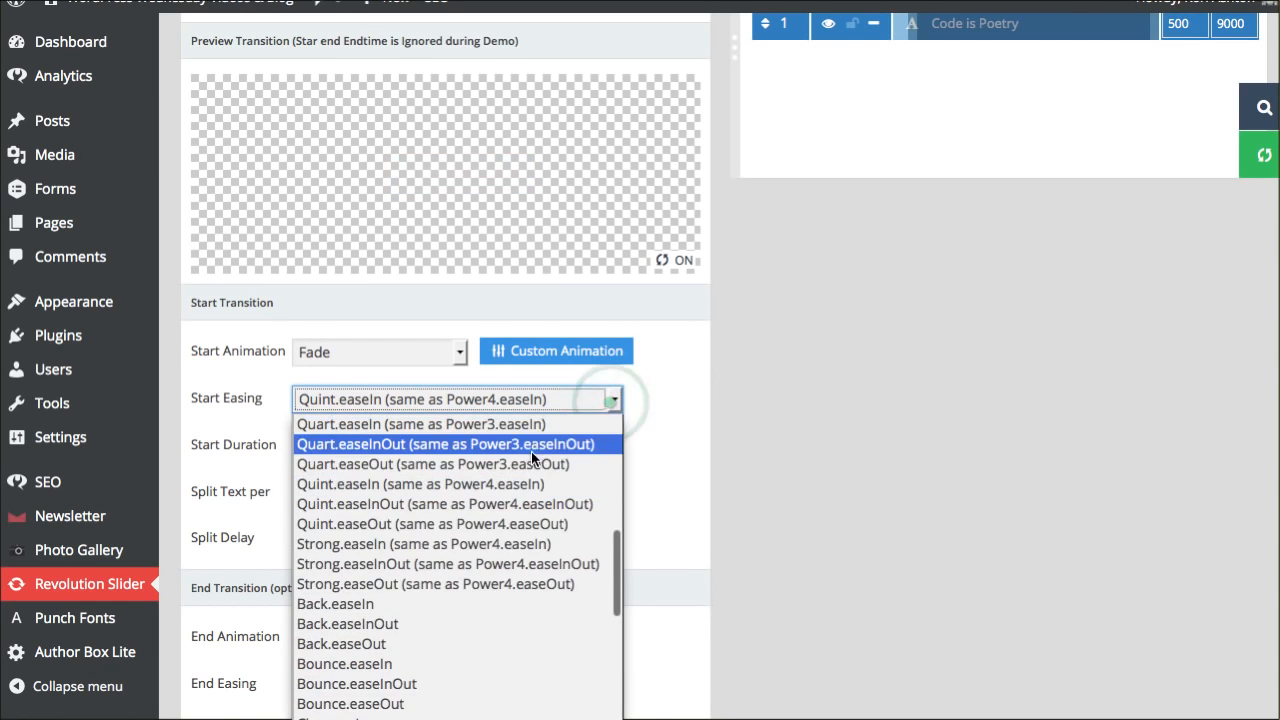
scroll(459, 592, down, 10)
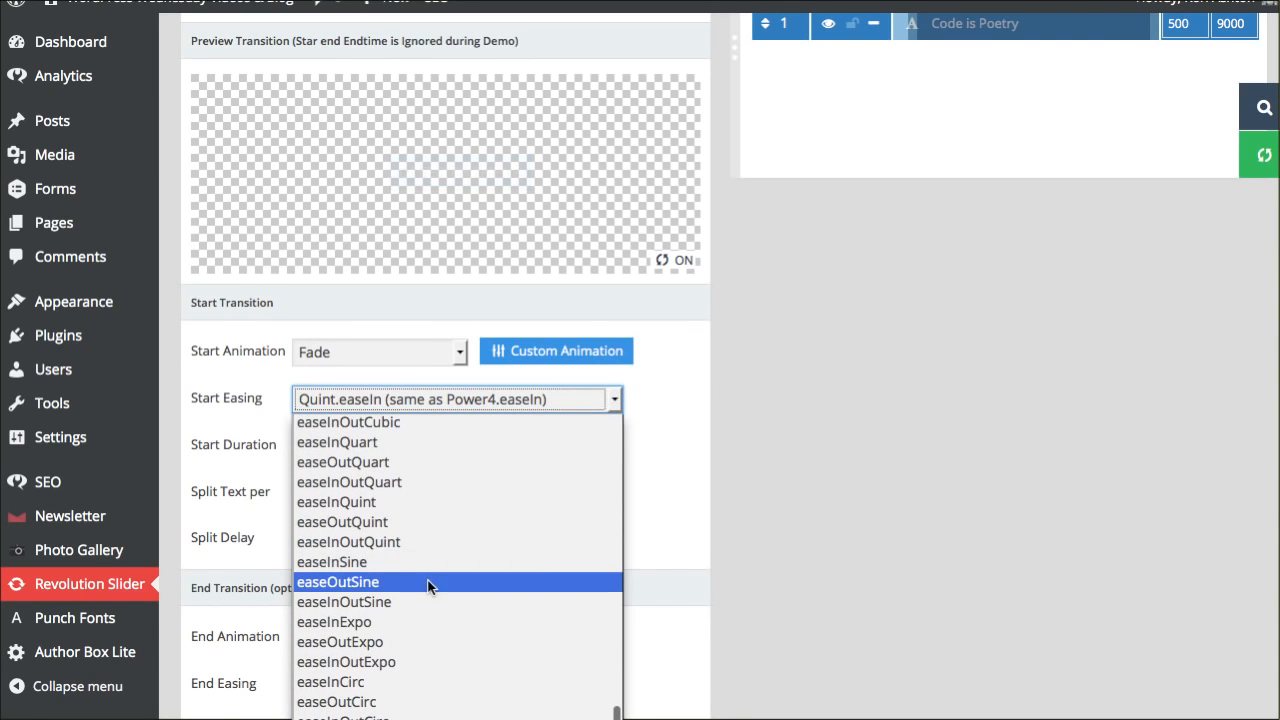
click(436, 606)
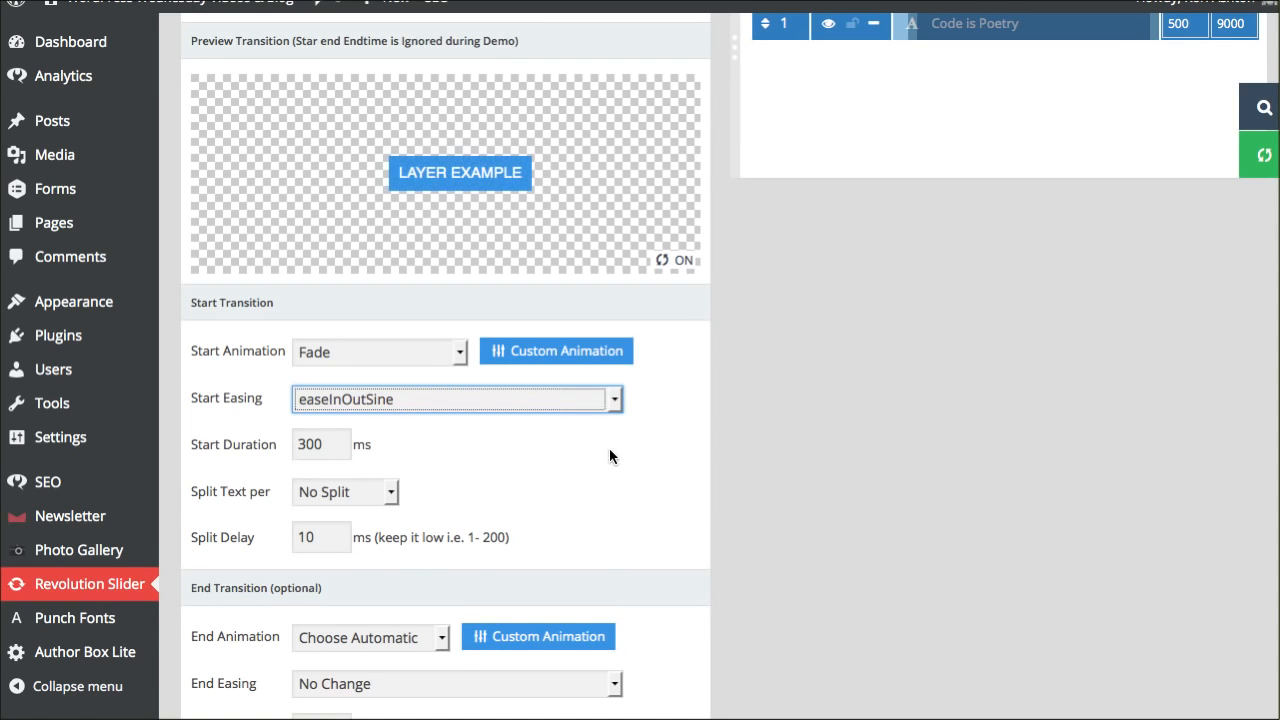
click(430, 355)
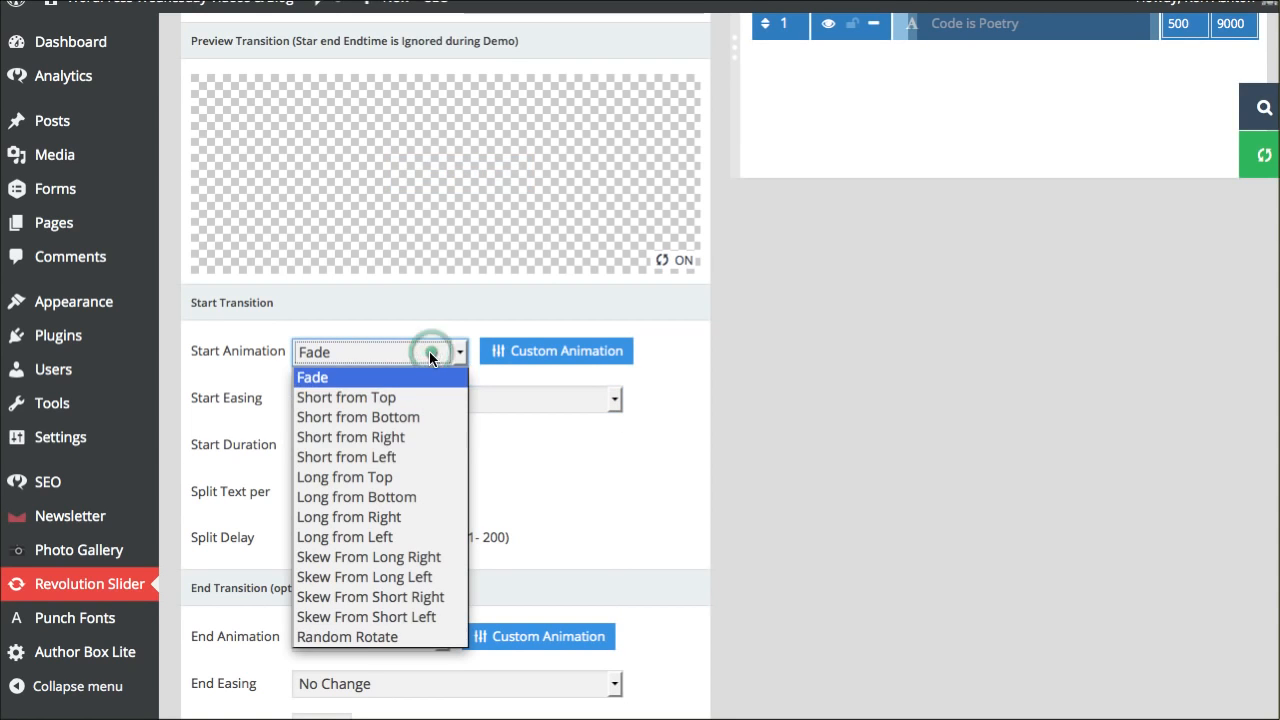
click(409, 438)
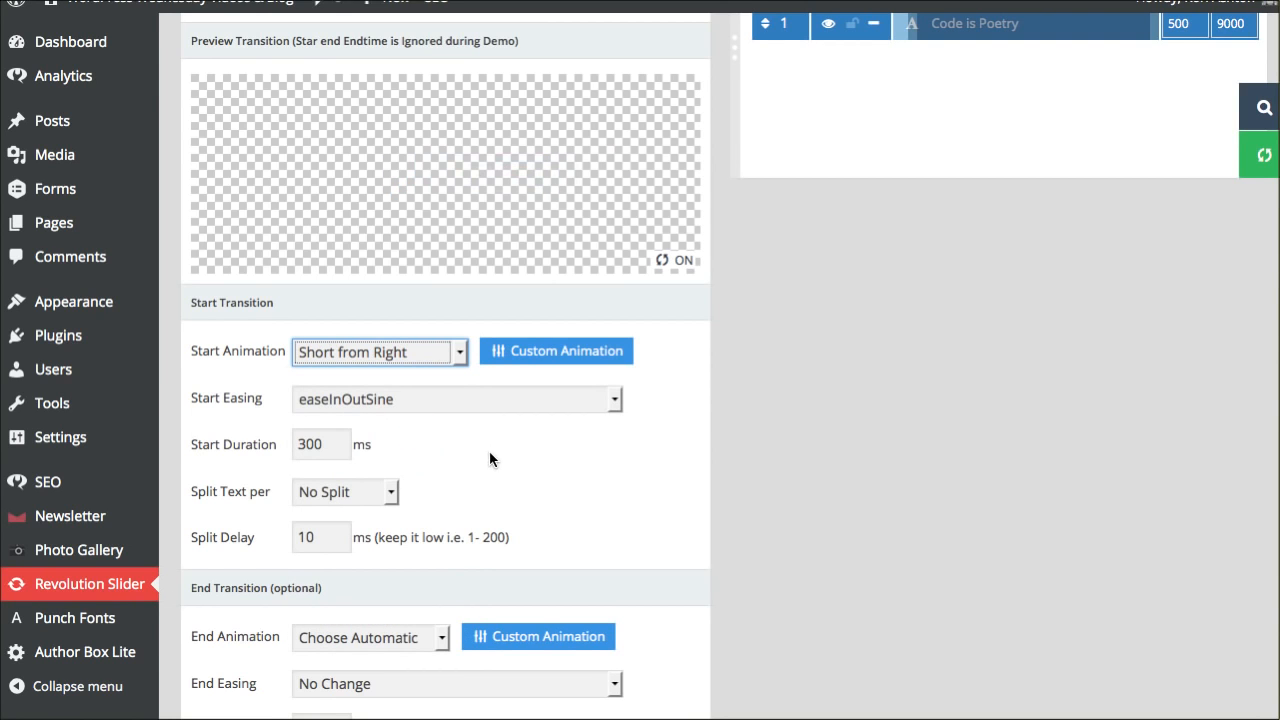
Set the layer's start easing to easeInBack and its start animation to Long from Left.
click(464, 402)
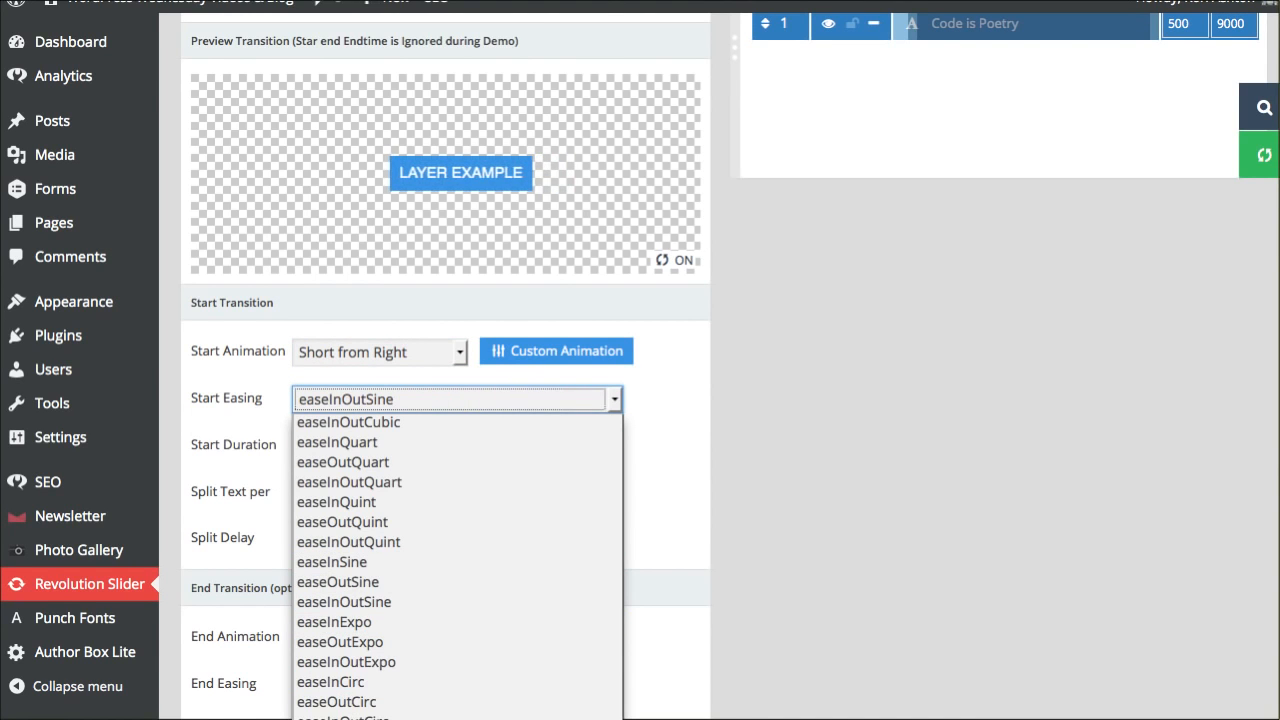
click(497, 719)
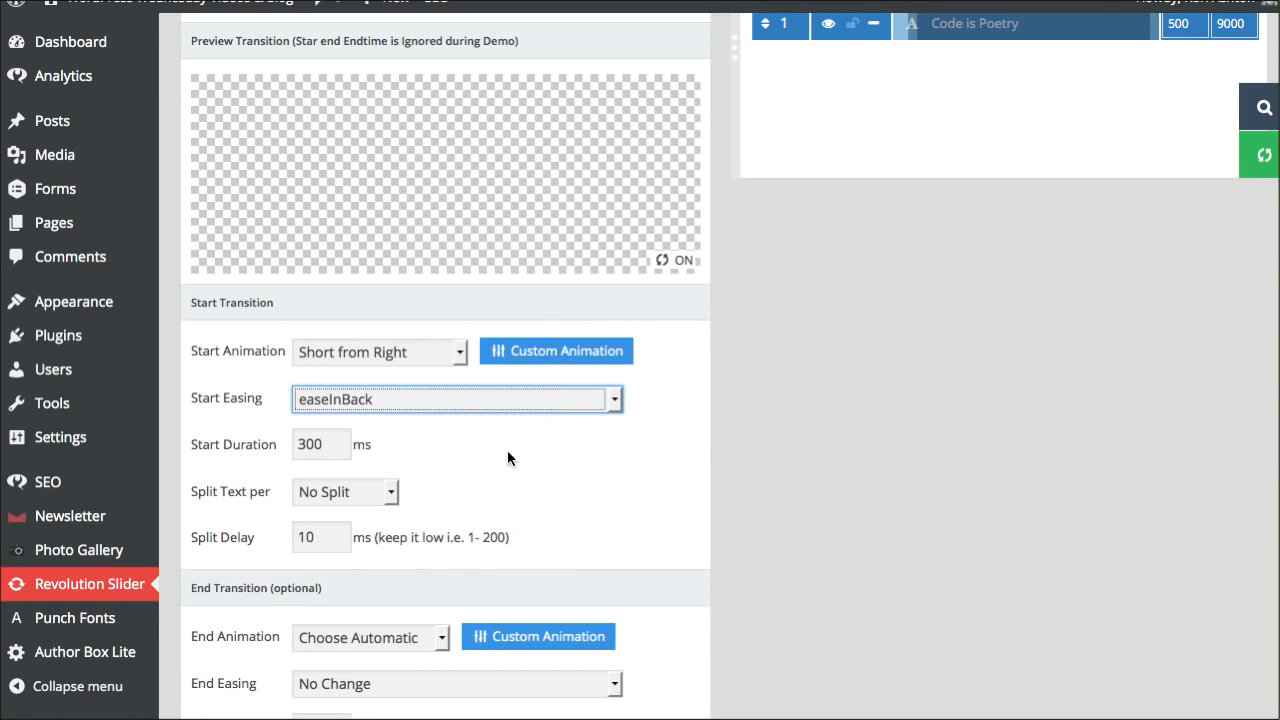
click(447, 350)
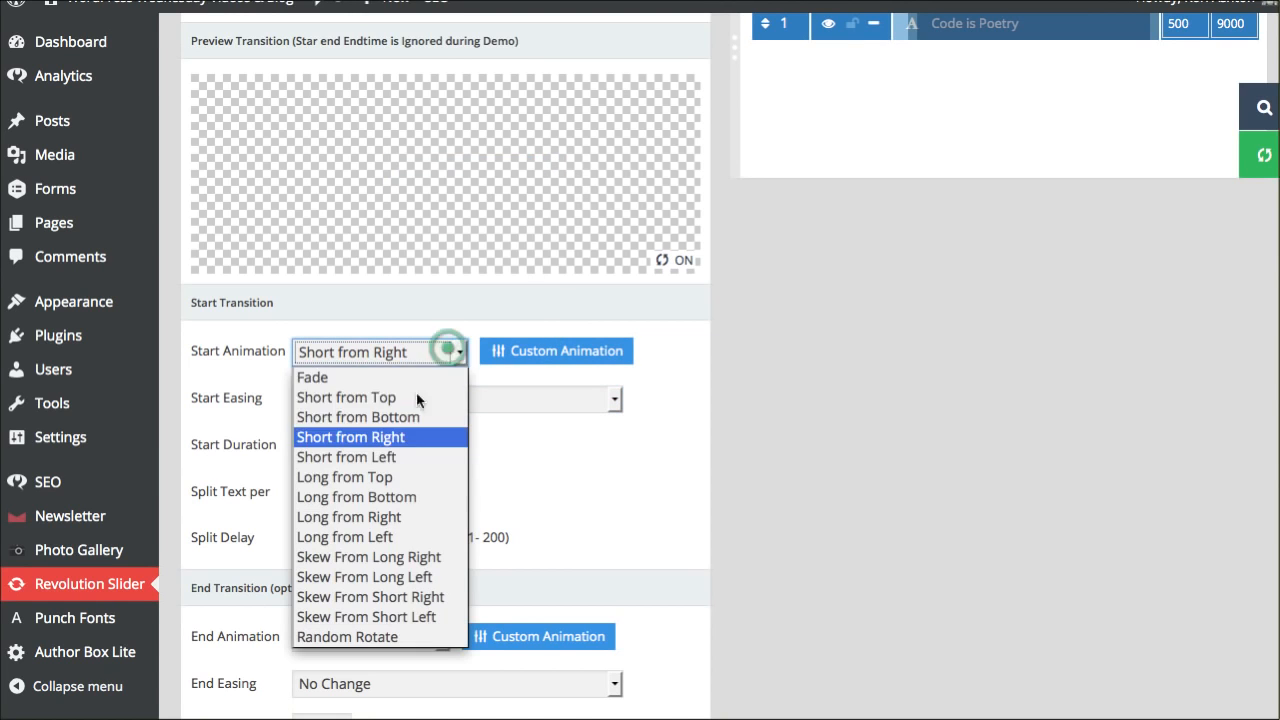
click(410, 535)
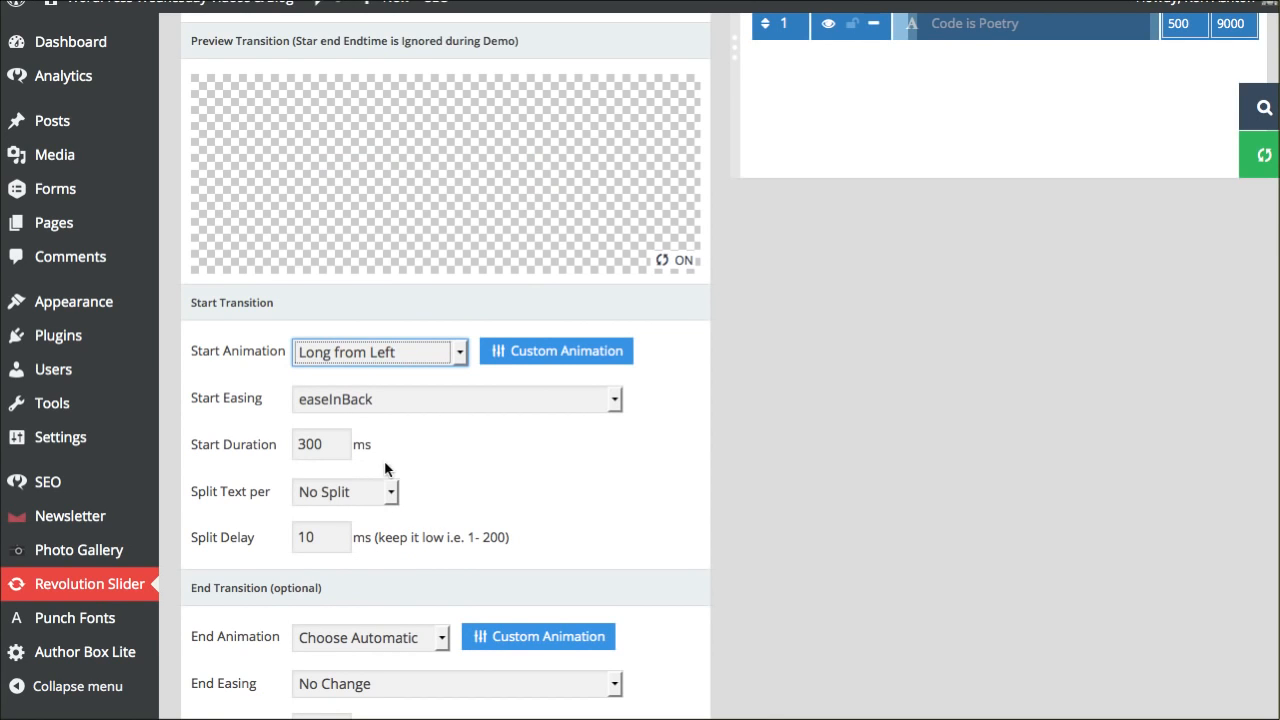
Set the layer's start duration to 500 ms and save the slide.
double_click(325, 445)
text(50)
click(540, 480)
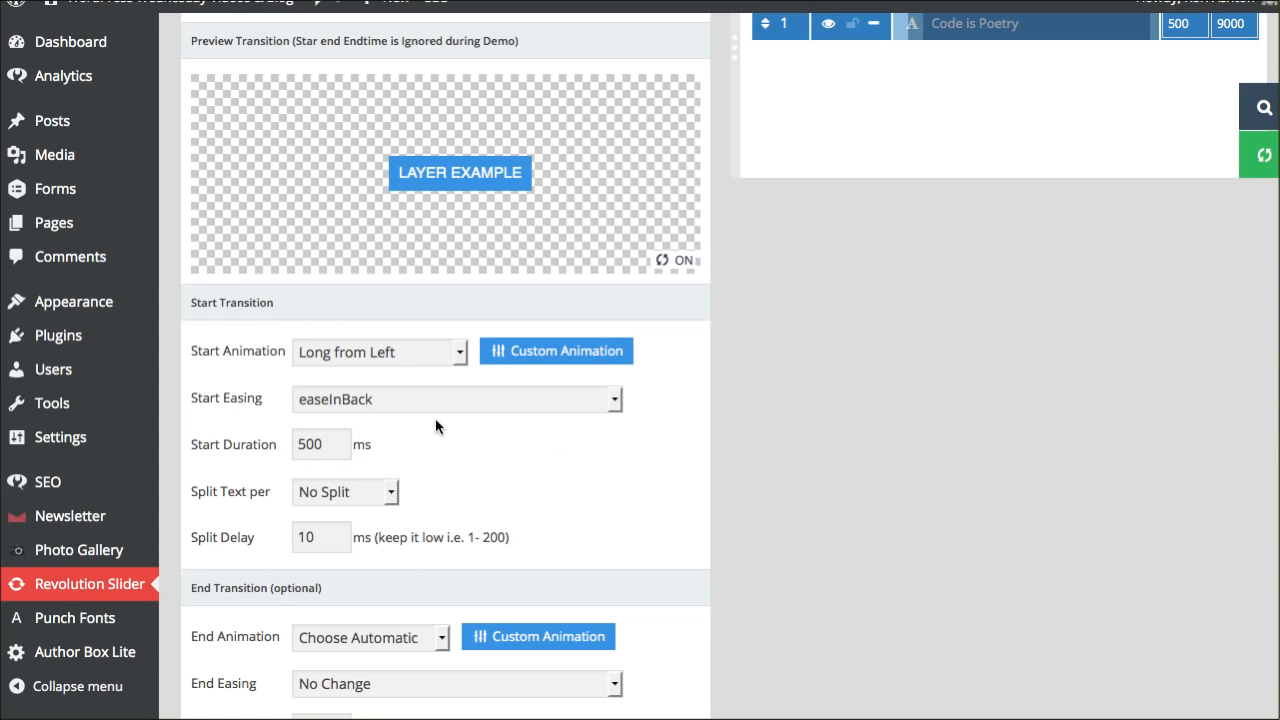
scroll(609, 453, down, 5)
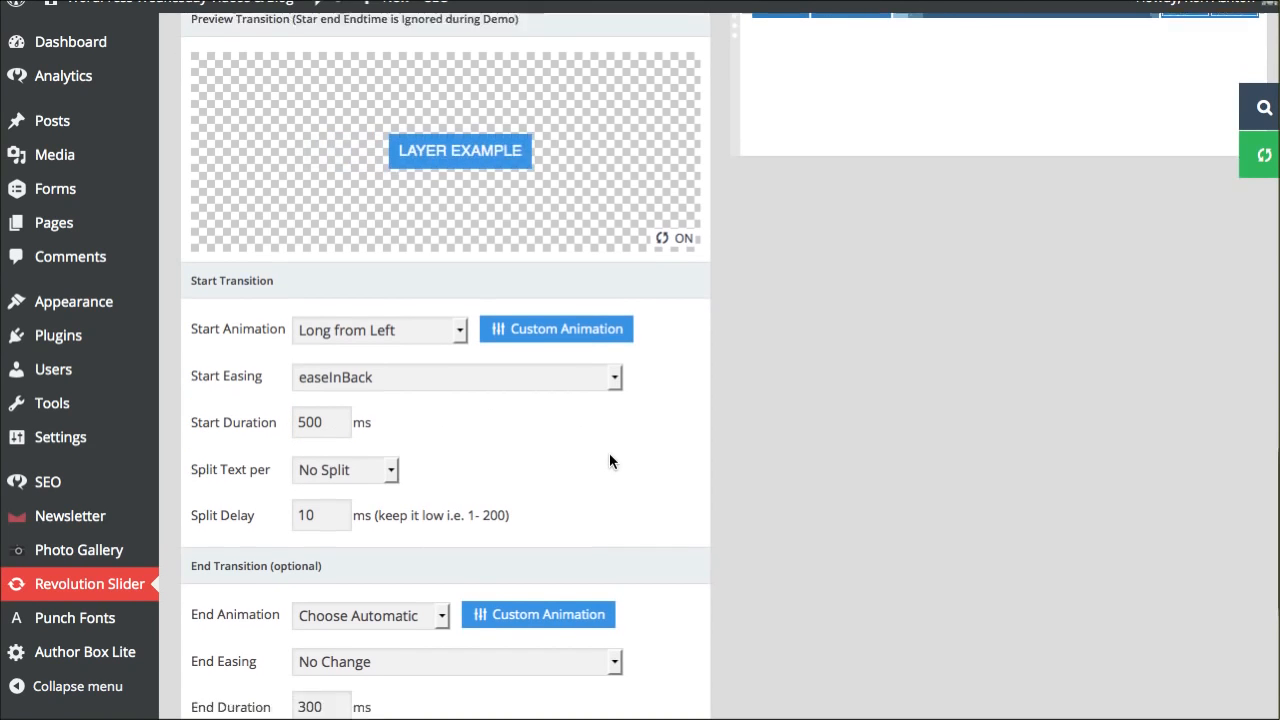
scroll(668, 459, down, 2)
click(217, 597)
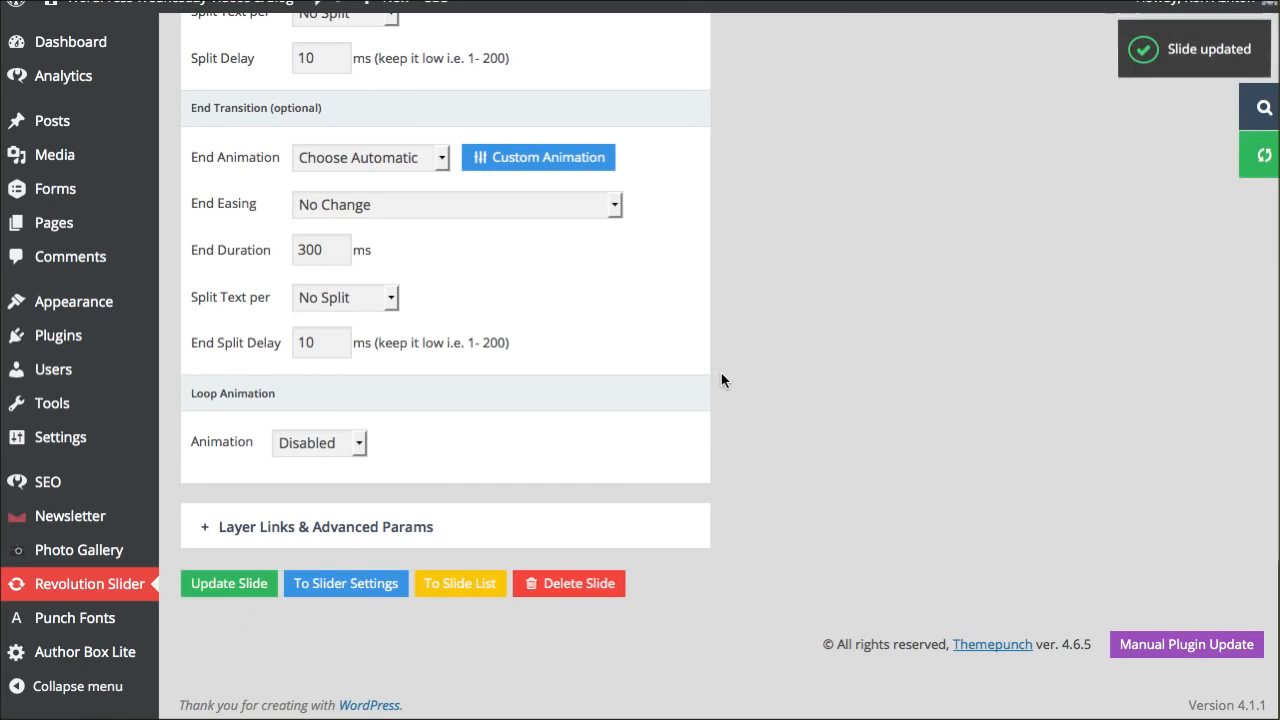
Add a second text layer to the slide and place it to the right of the Code is Poetry layer.
scroll(721, 373, up, 12)
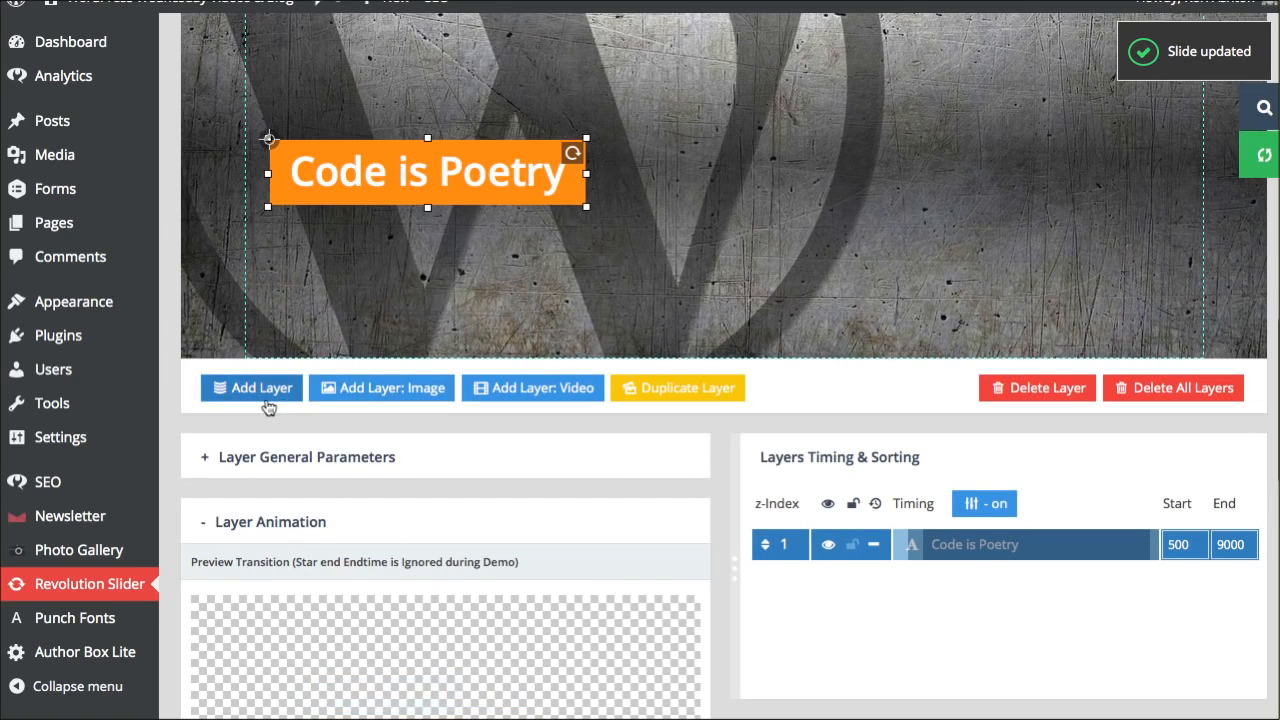
click(252, 390)
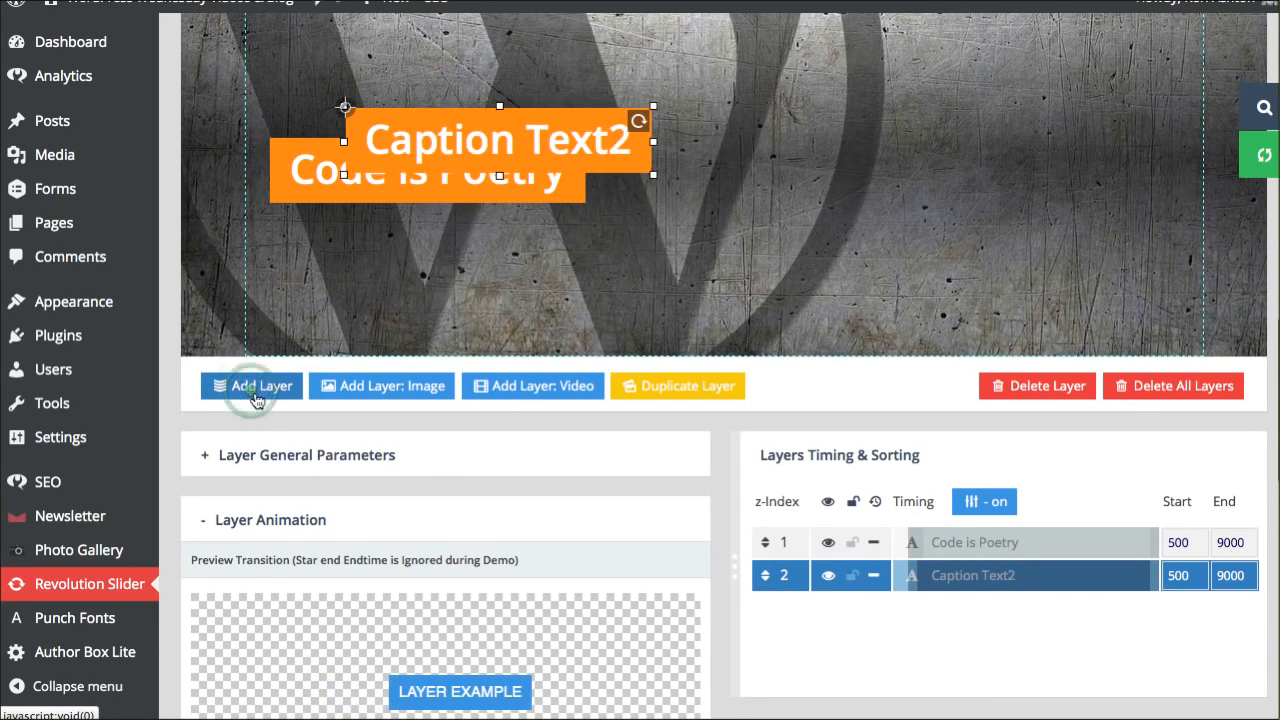
drag(447, 139, 805, 155)
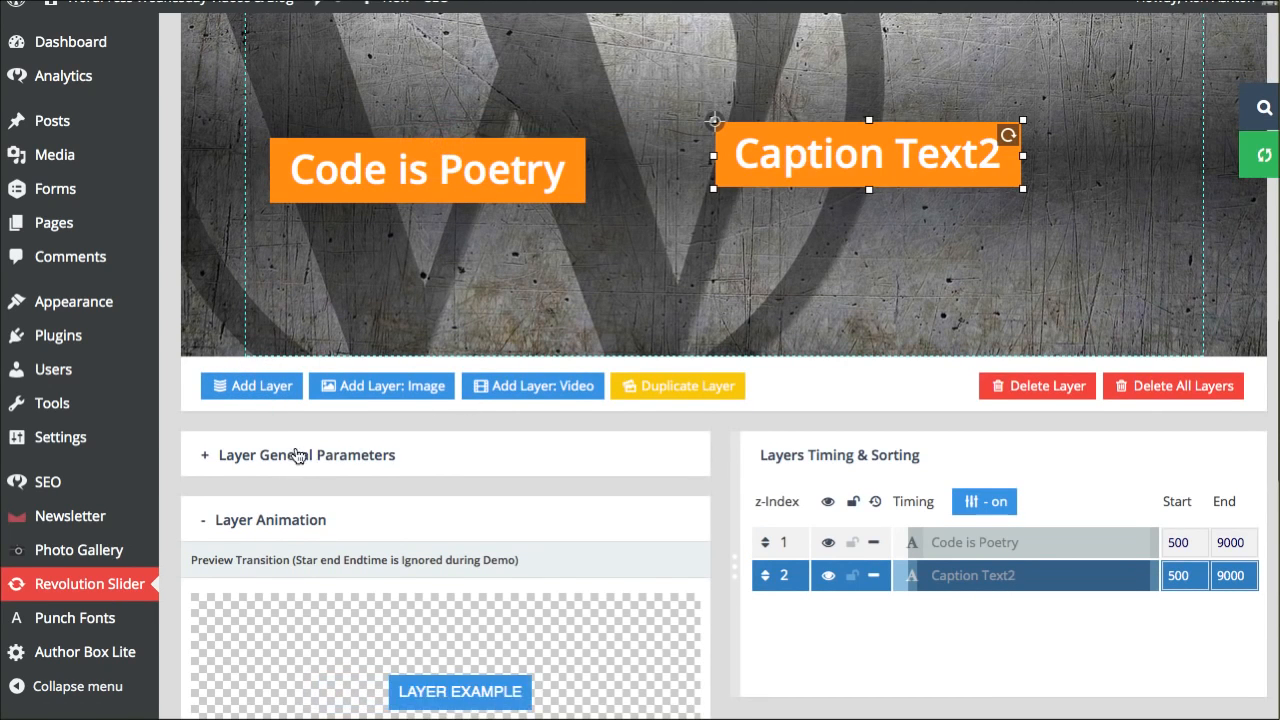
Change the second layer's text to Woo Hoo and move the layer toward the slide's lower right.
click(298, 455)
drag(329, 628, 198, 625)
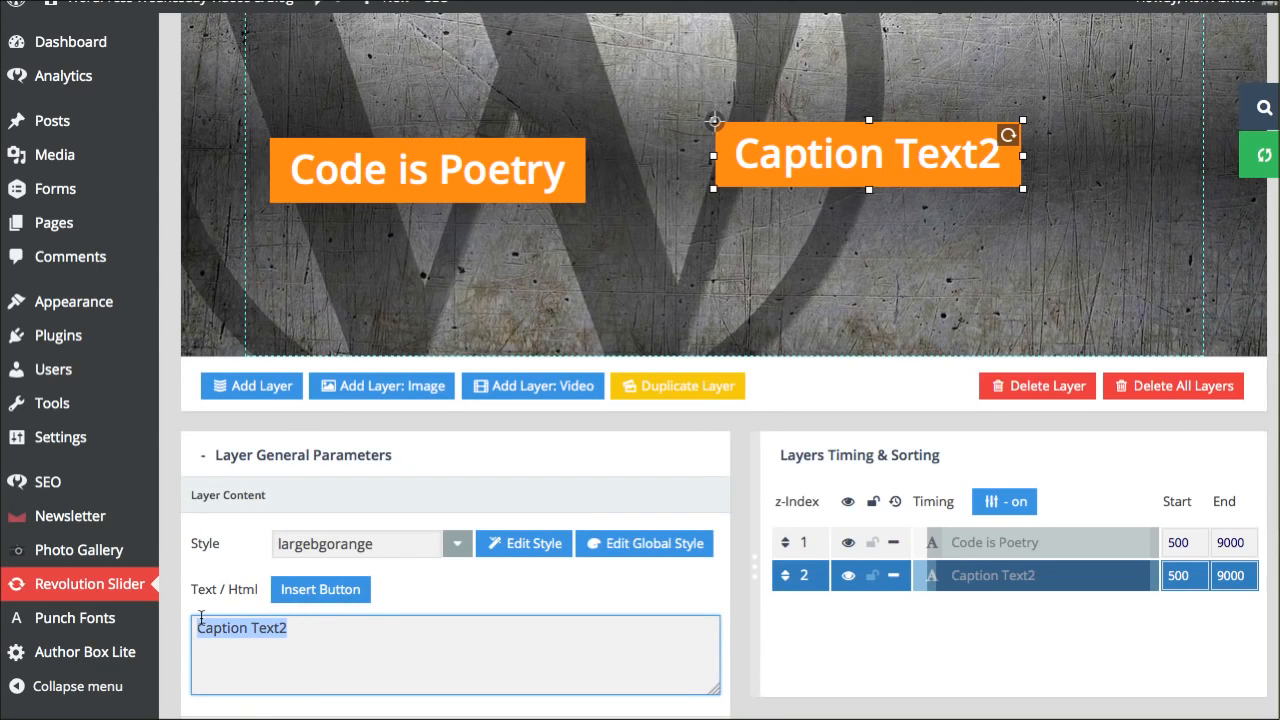
text(Woo Hoo)
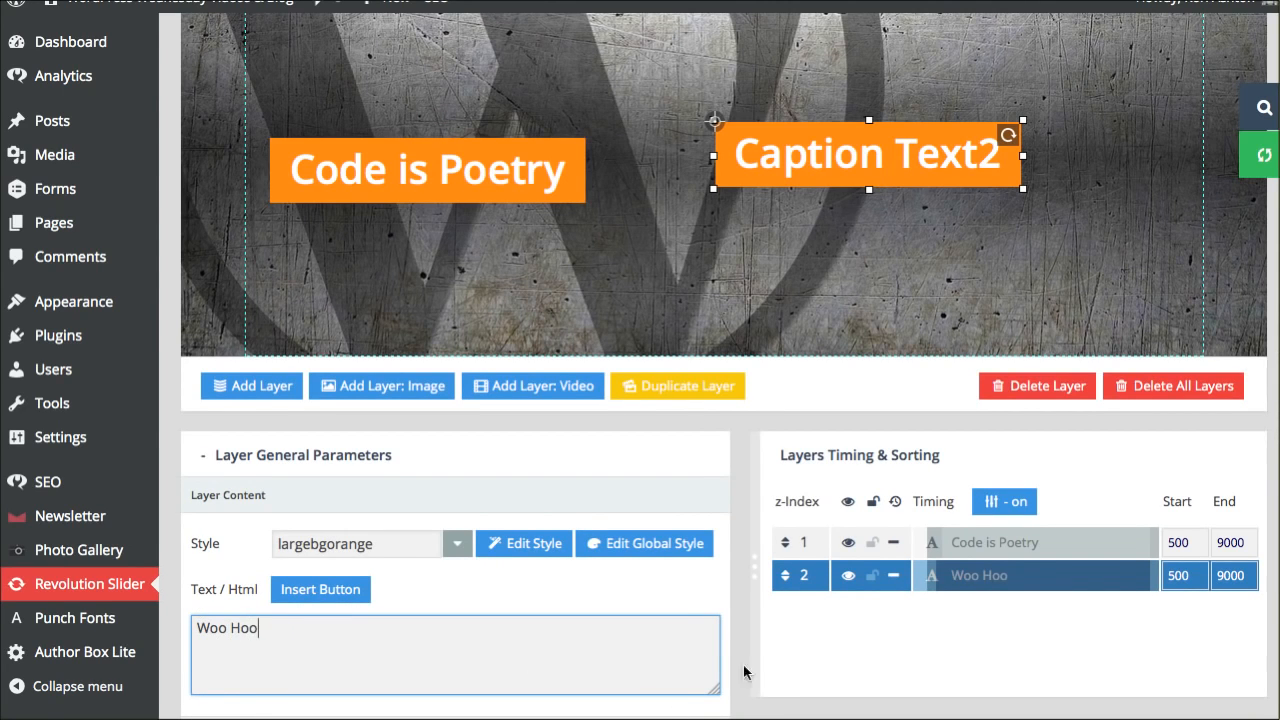
click(744, 668)
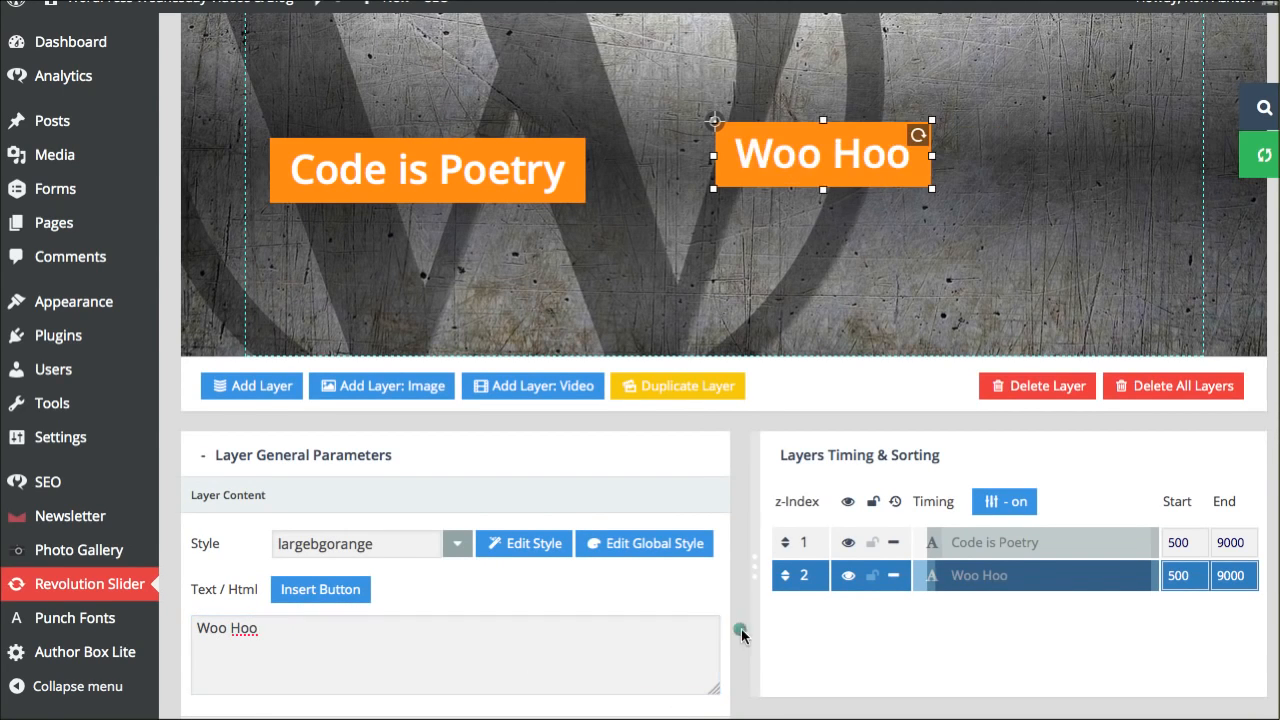
drag(771, 160, 954, 251)
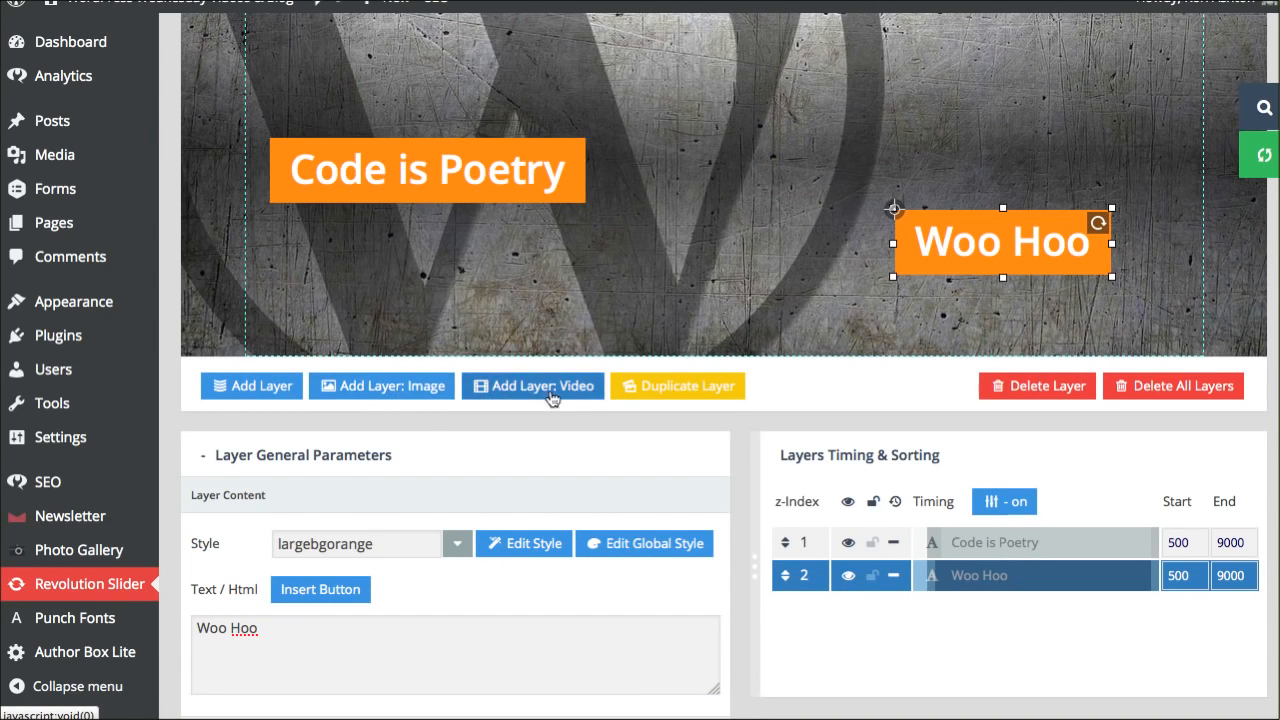
Add another slide to the slider and title it New Slide.
scroll(850, 377, up, 2)
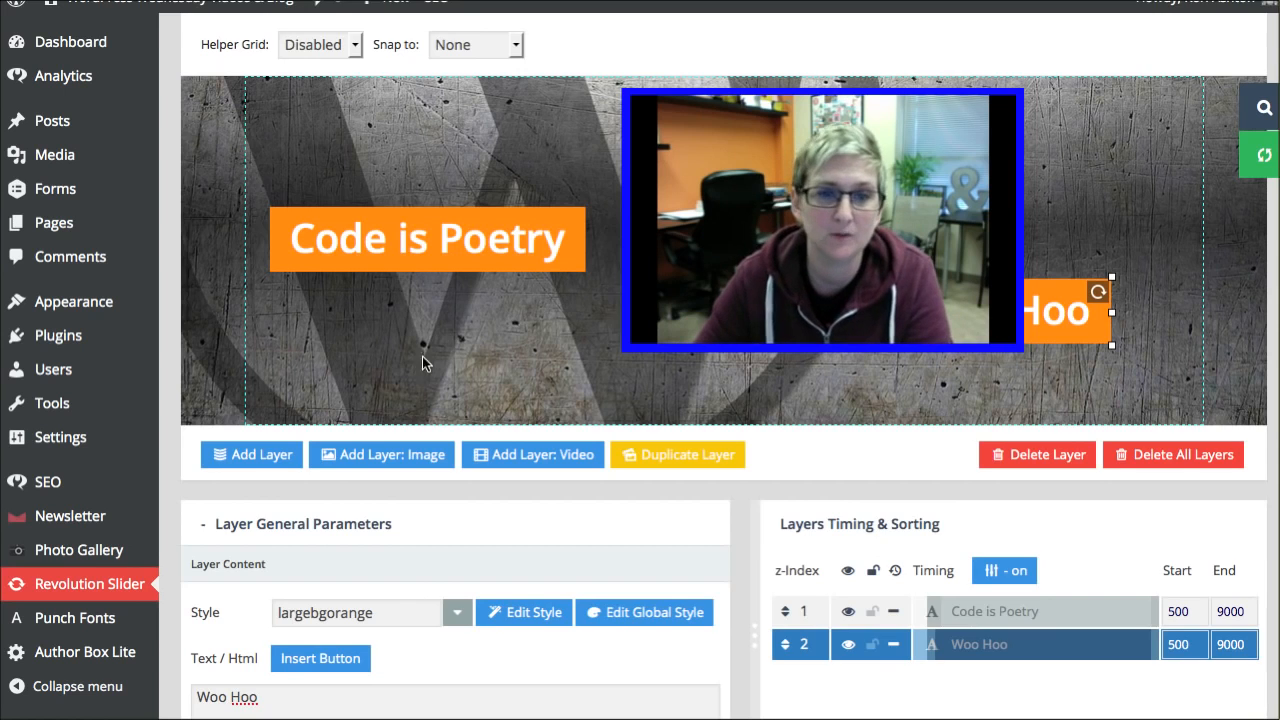
scroll(422, 356, up, 10)
click(366, 136)
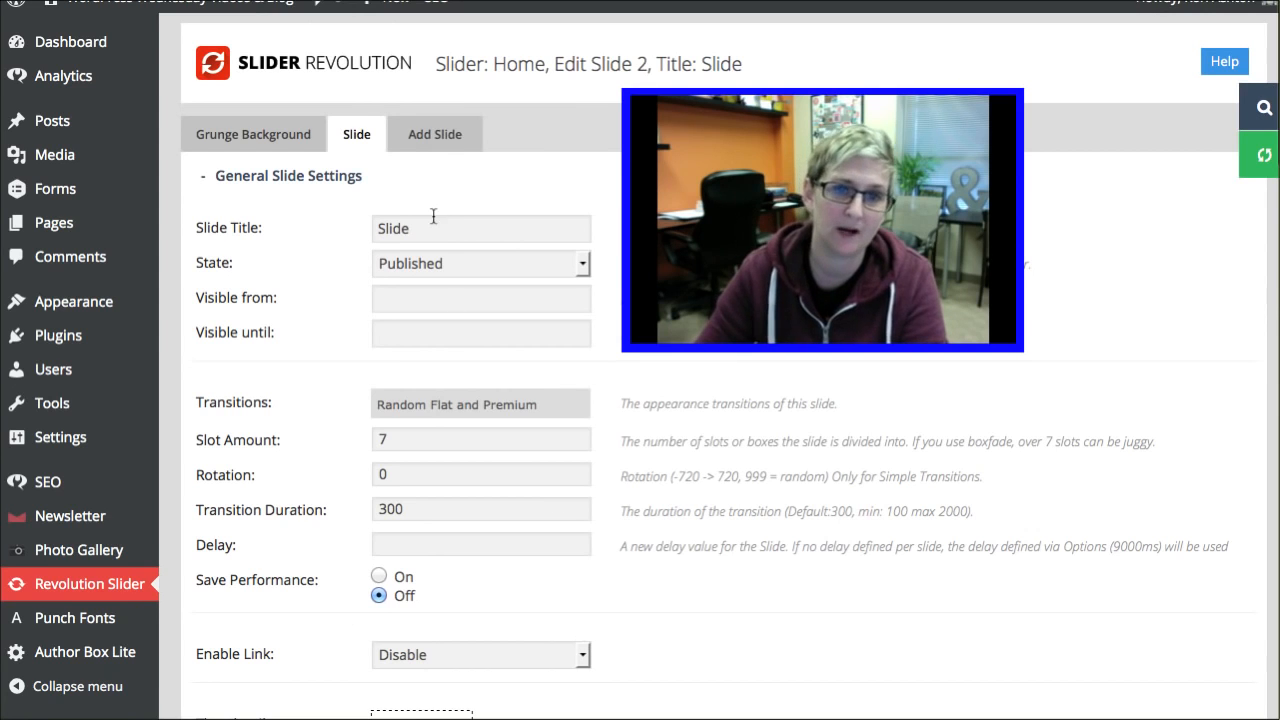
drag(429, 221, 343, 218)
text(New Slide)
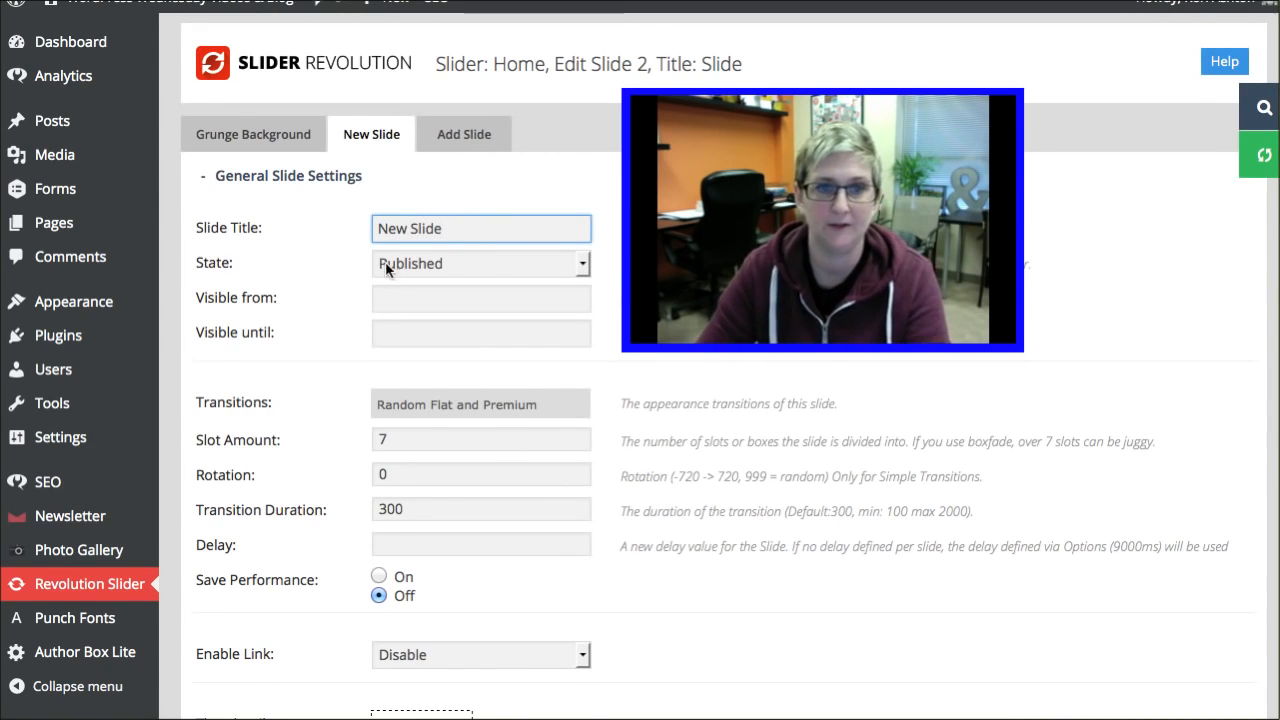
scroll(385, 261, down, 12)
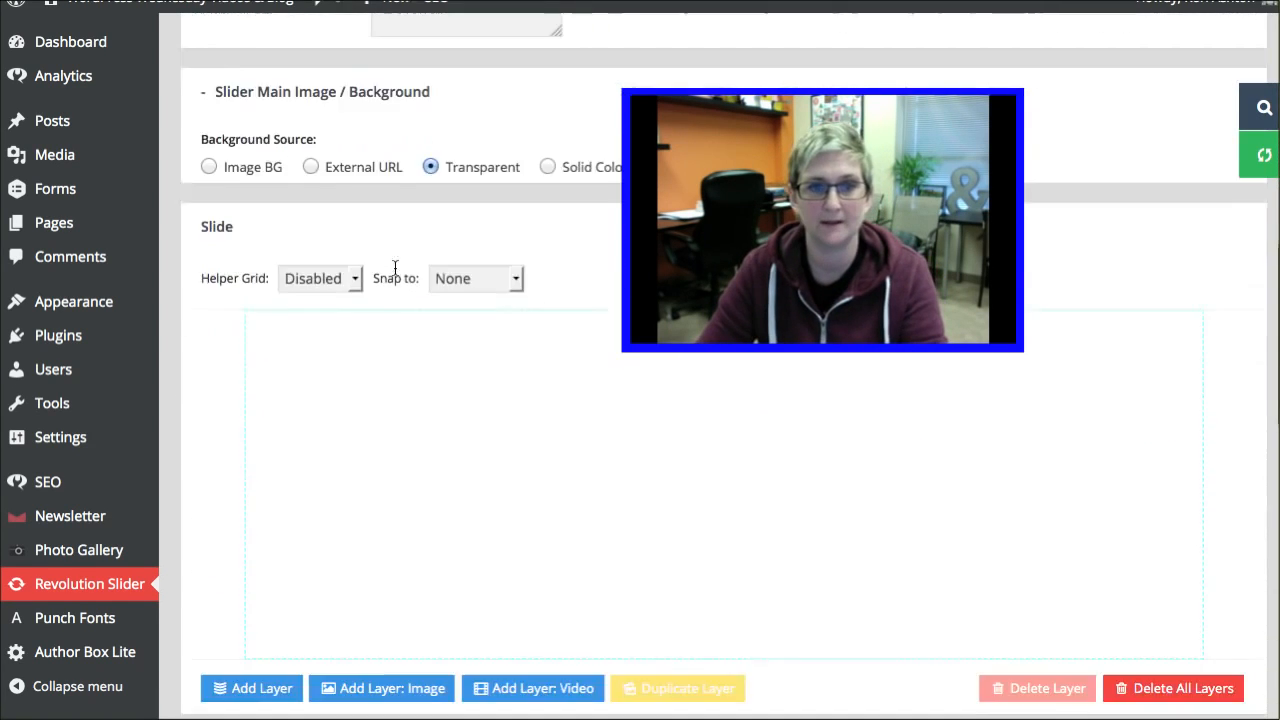
scroll(394, 266, up, 5)
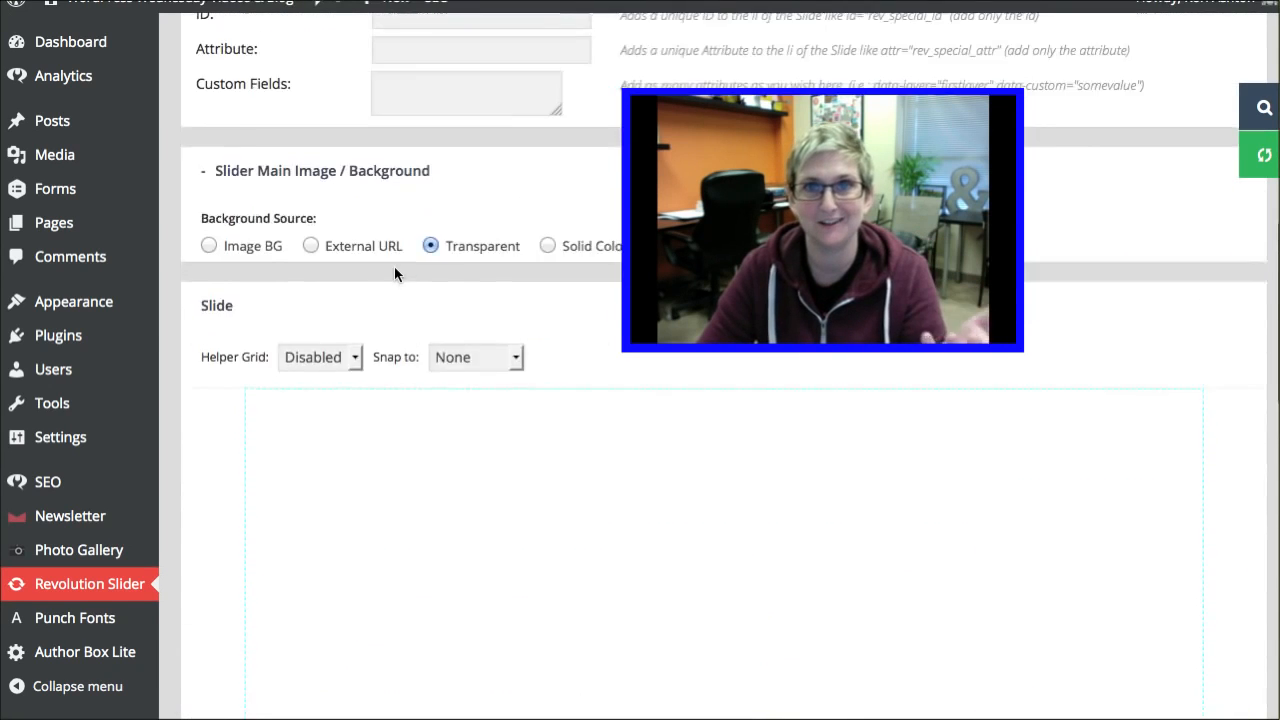
scroll(394, 267, up, 5)
click(327, 179)
click(306, 175)
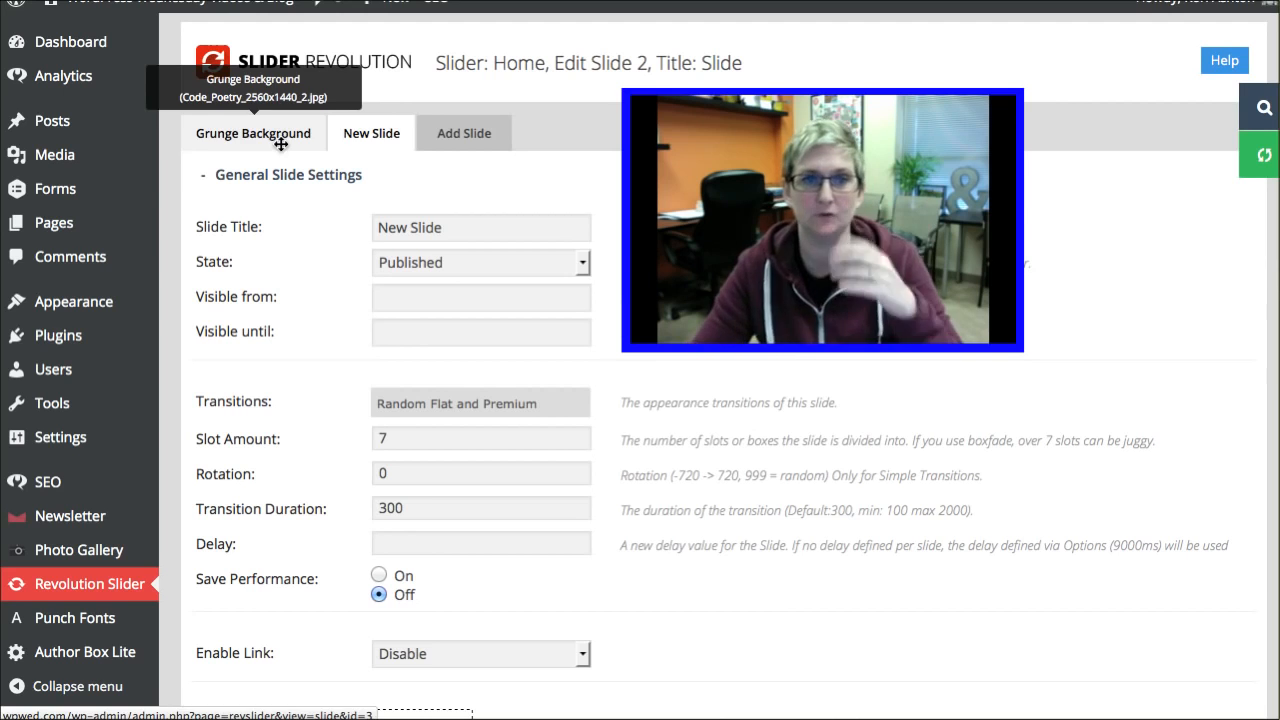
Try placing New Slide before the Grunge Background slide, and move it back behind that slide.
click(368, 137)
drag(368, 137, 220, 134)
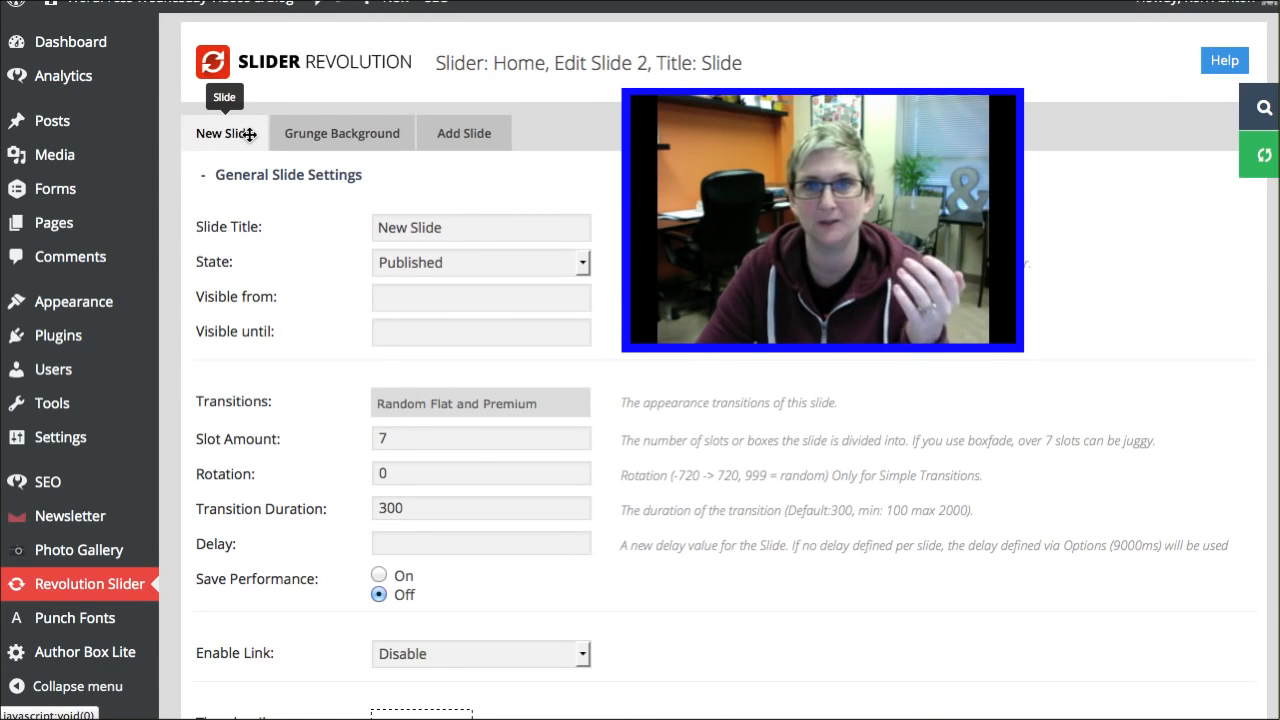
drag(220, 133, 352, 140)
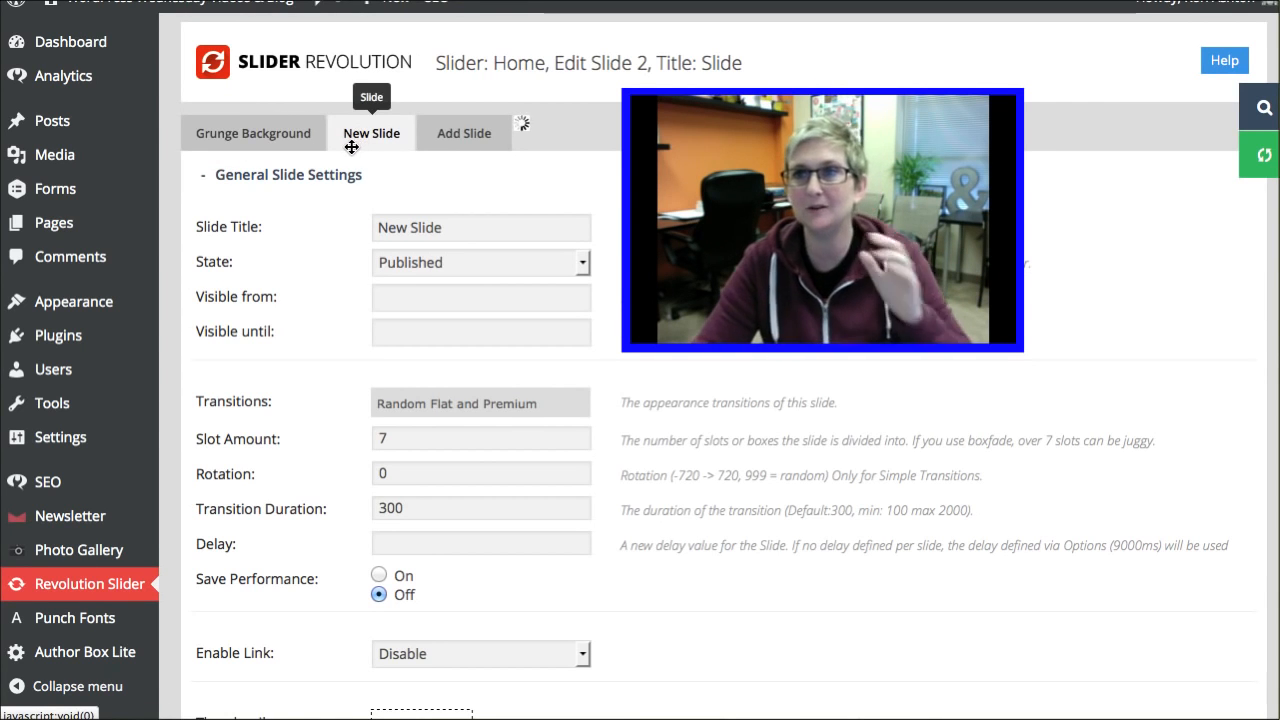